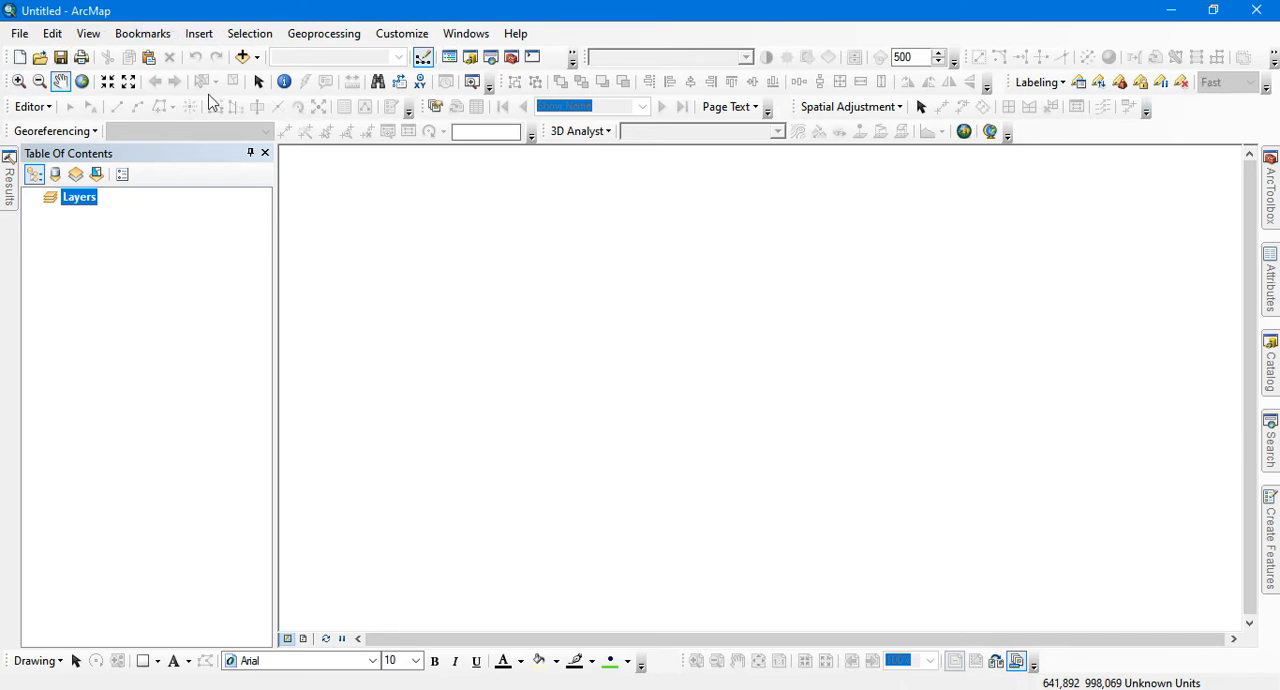
# Display the list of available toolbars to examine which ones can be enabled
pyautogui.rightClick(594, 31)
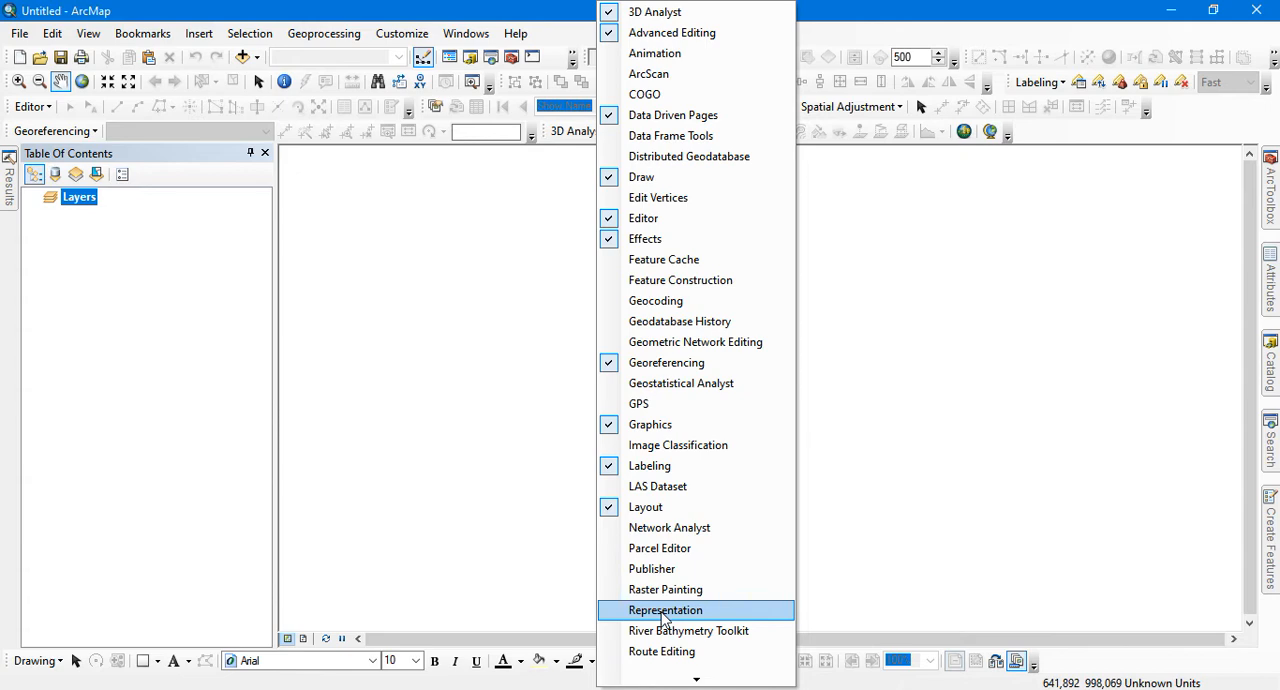
pyautogui.click(1070, 146)
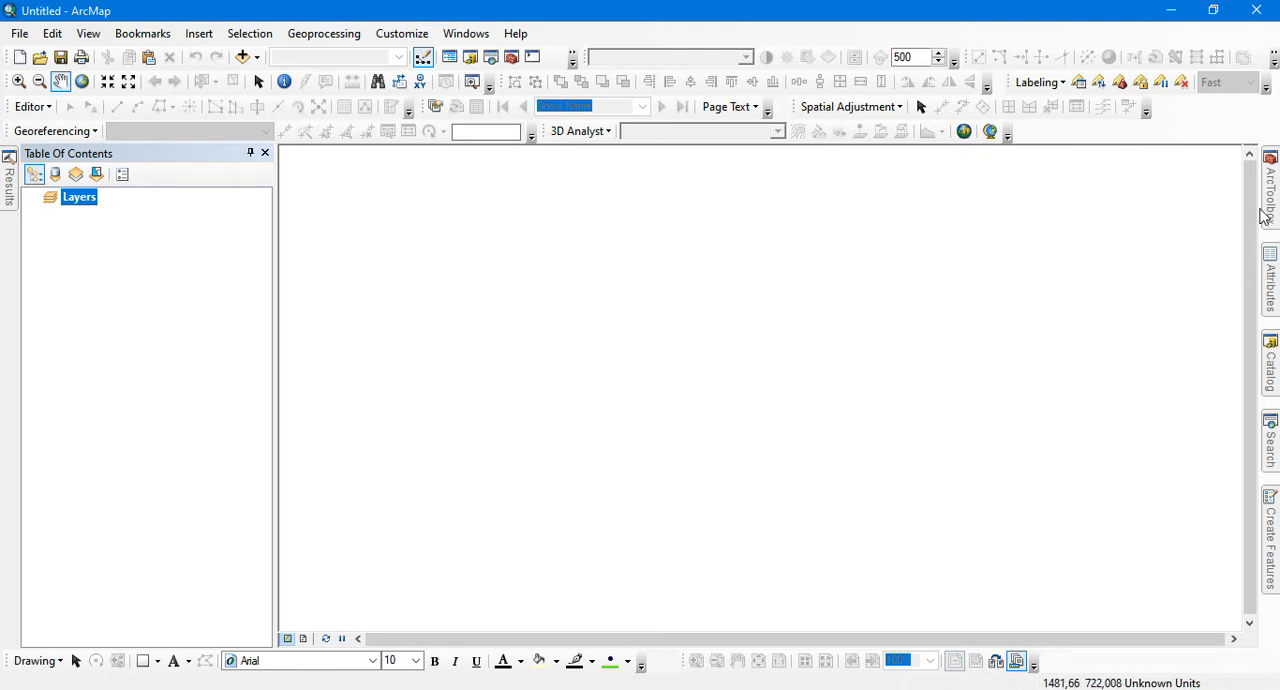
# Search for "intersect" and view the parameters of the Intersect (Analysis) tool without running it
pyautogui.click(1271, 450)
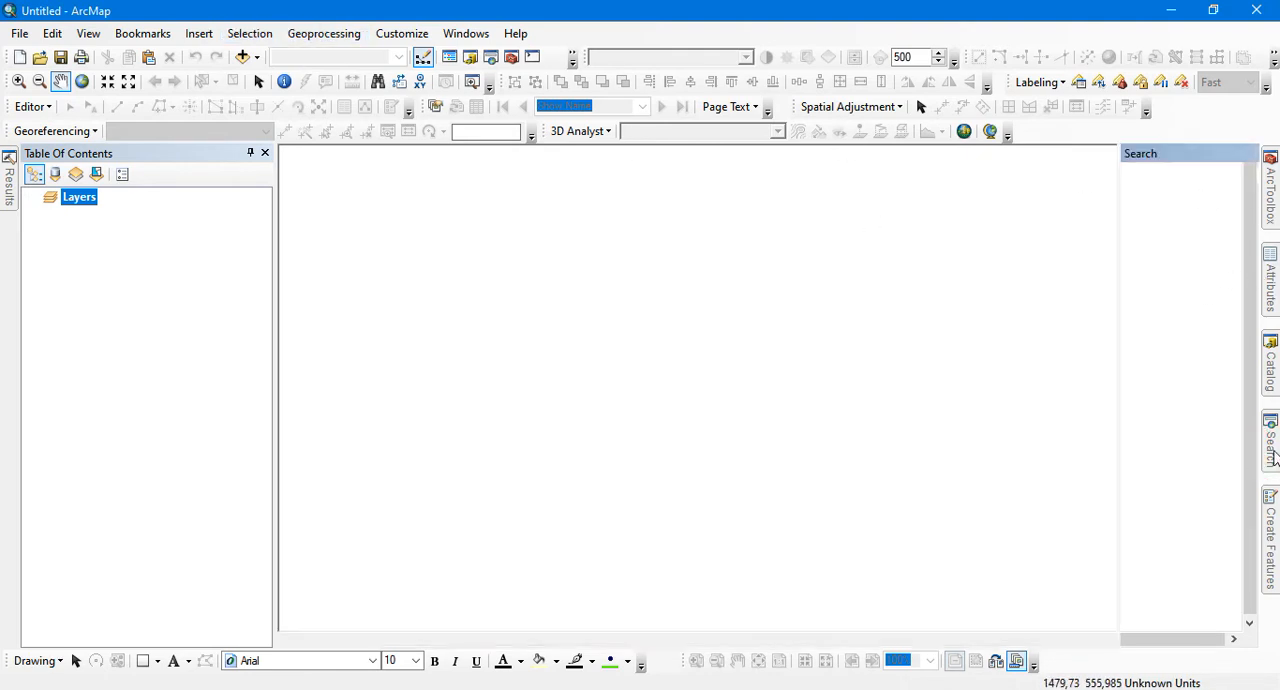
pyautogui.click(1037, 224)
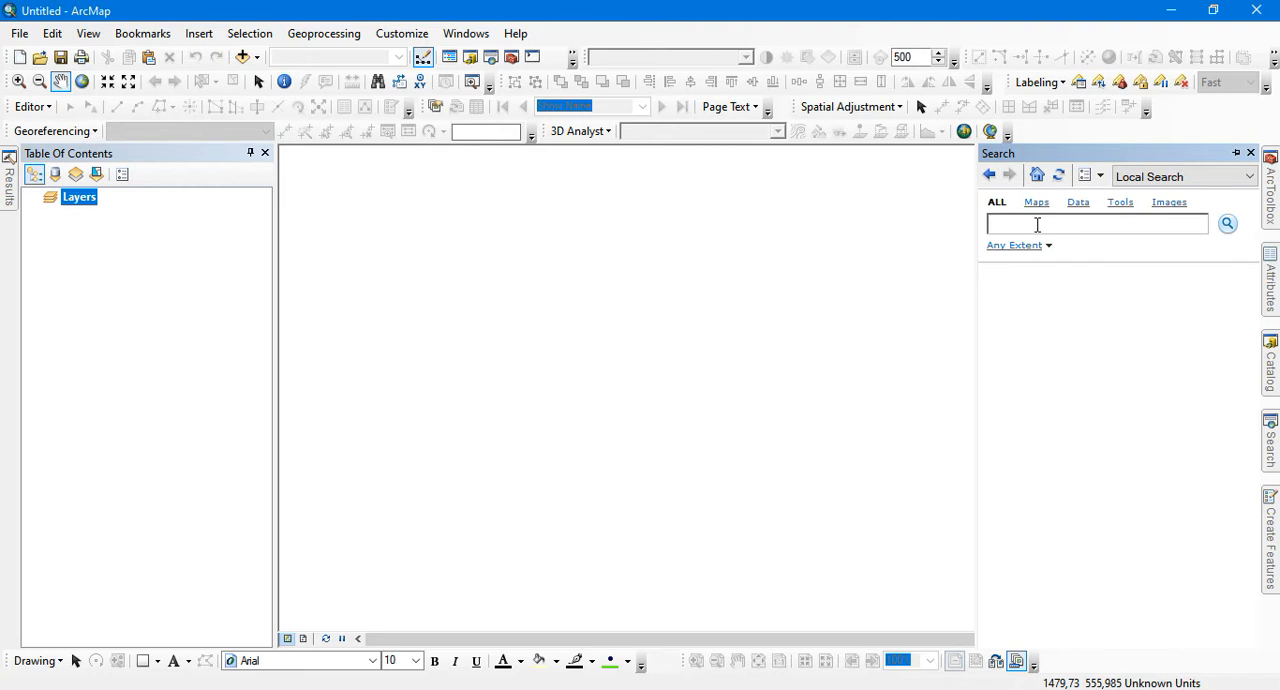
pyautogui.write('in')
pyautogui.press('BackSpace')
pyautogui.press('BackSpace')
pyautogui.click(1230, 228)
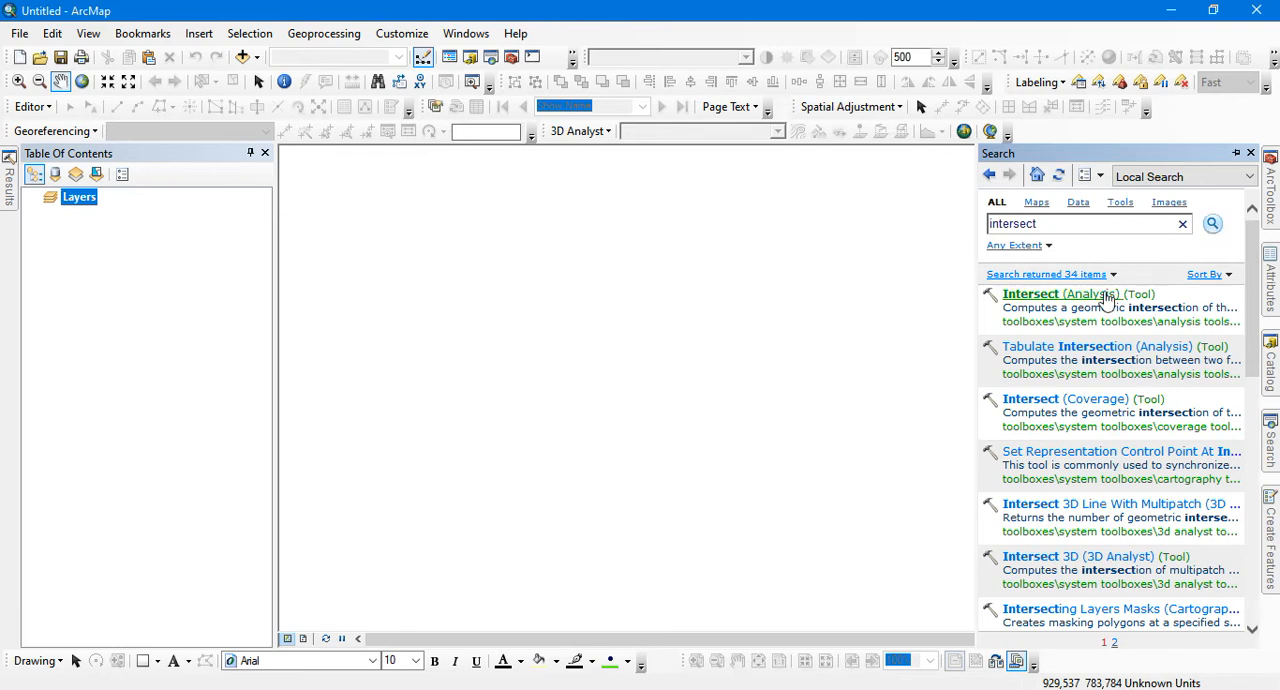
pyautogui.click(1033, 296)
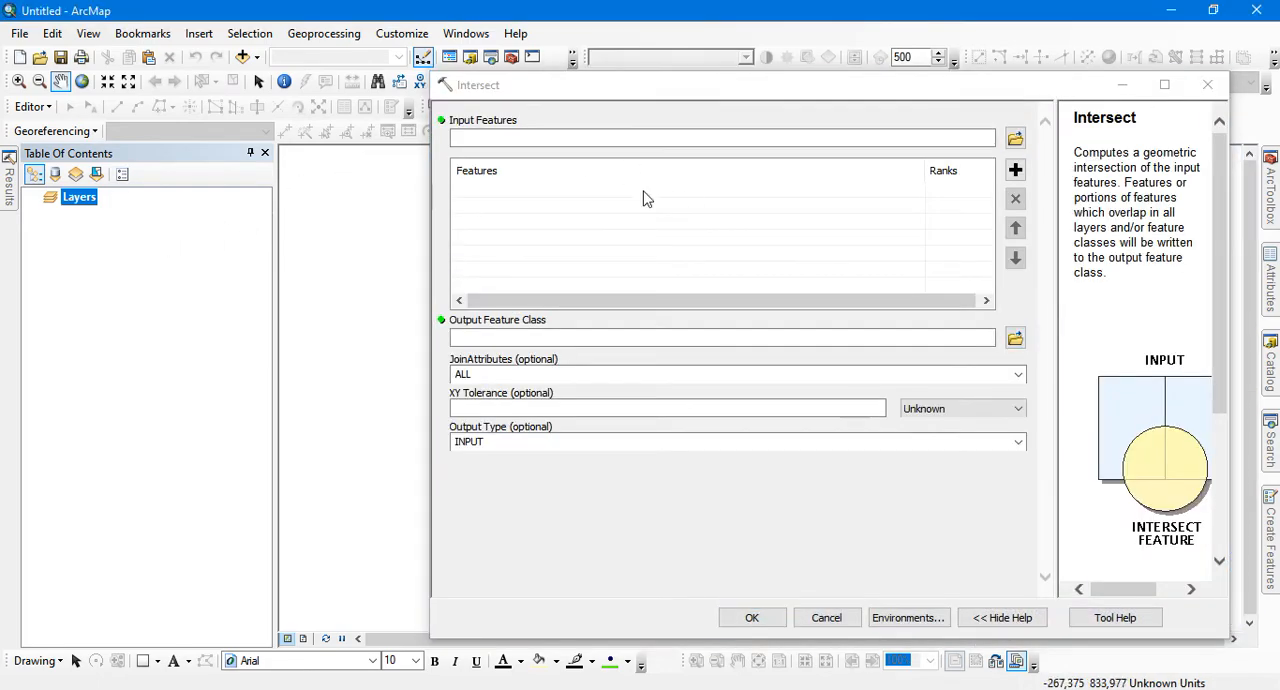
pyautogui.click(1208, 84)
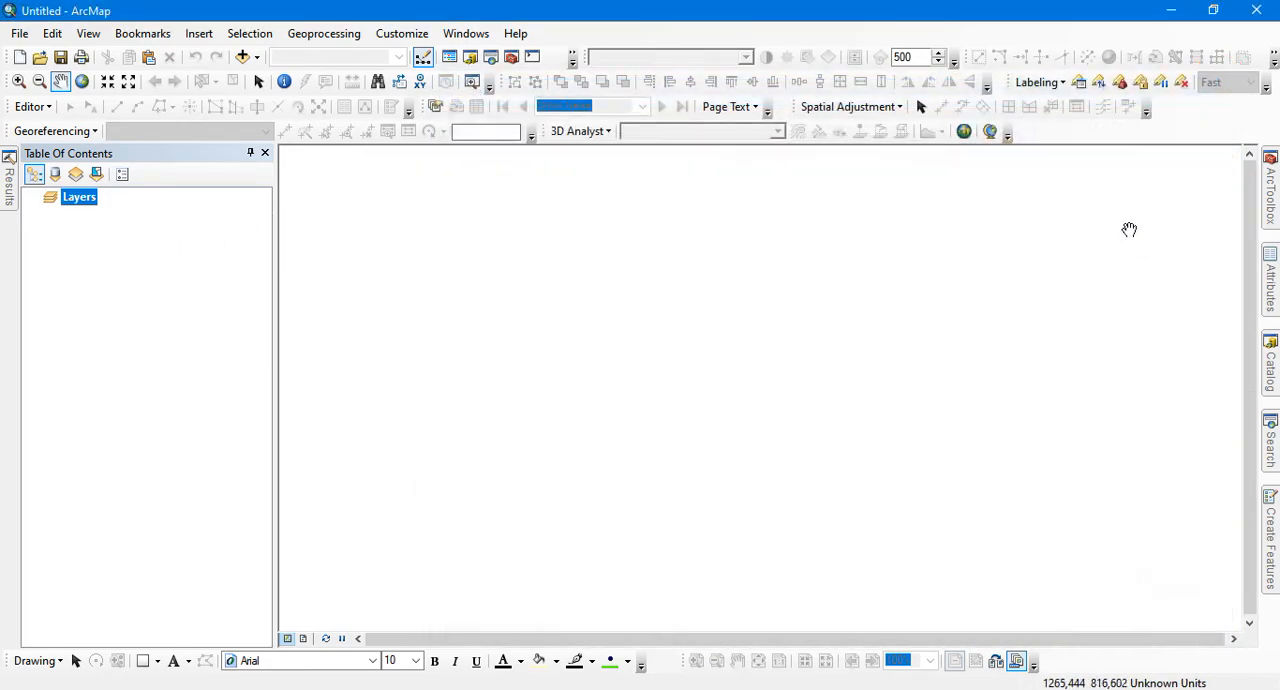
# Browse ArcToolbox, examining the Tracking Analyst tools and the Extract, Overlay and Proximity toolsets of Analysis Tools
pyautogui.click(1272, 198)
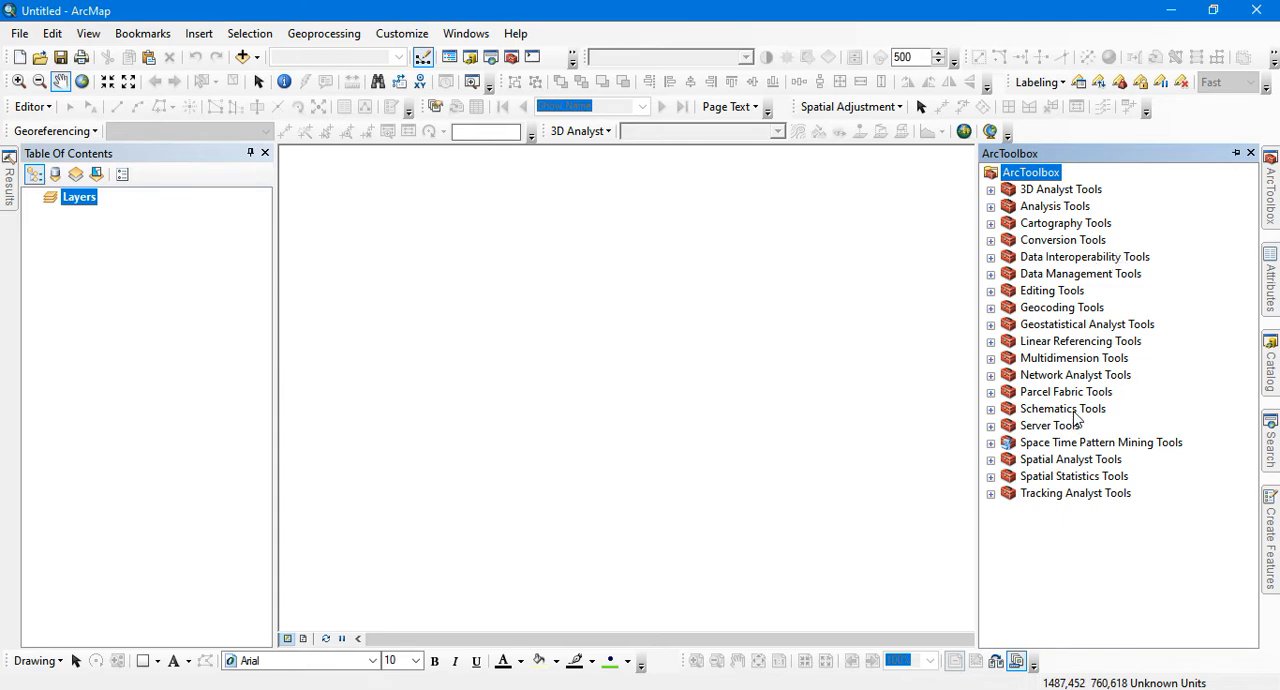
pyautogui.click(990, 494)
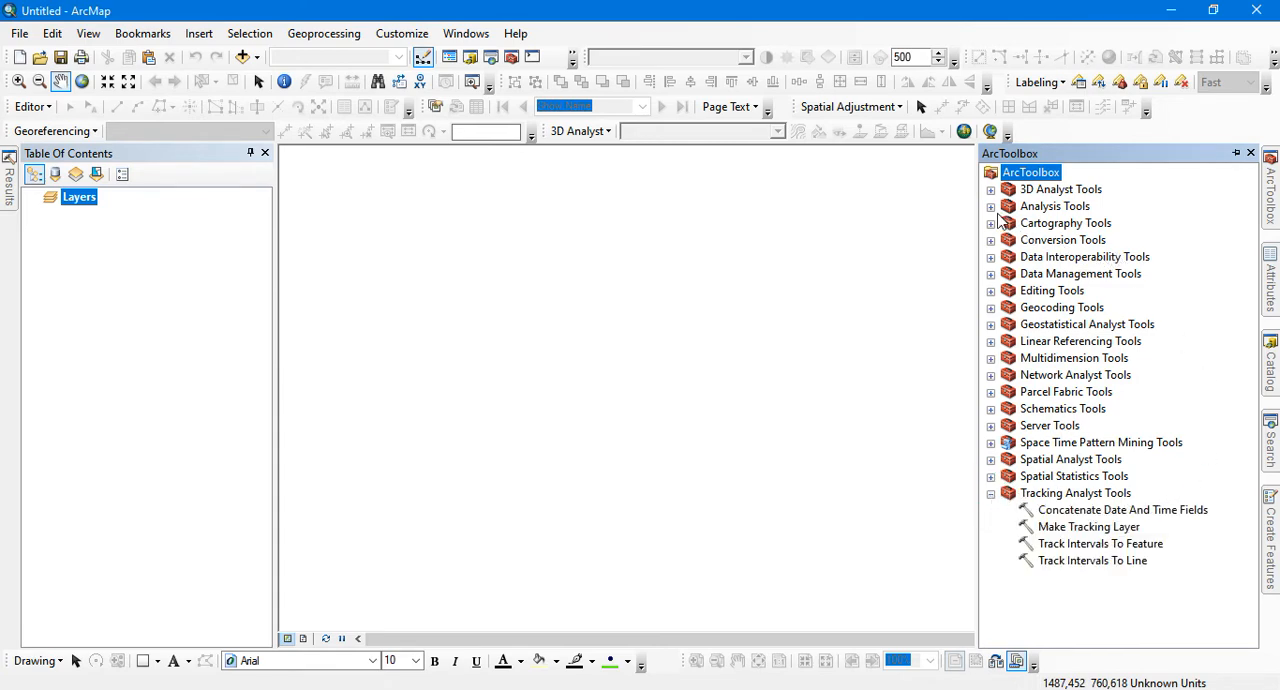
pyautogui.click(990, 206)
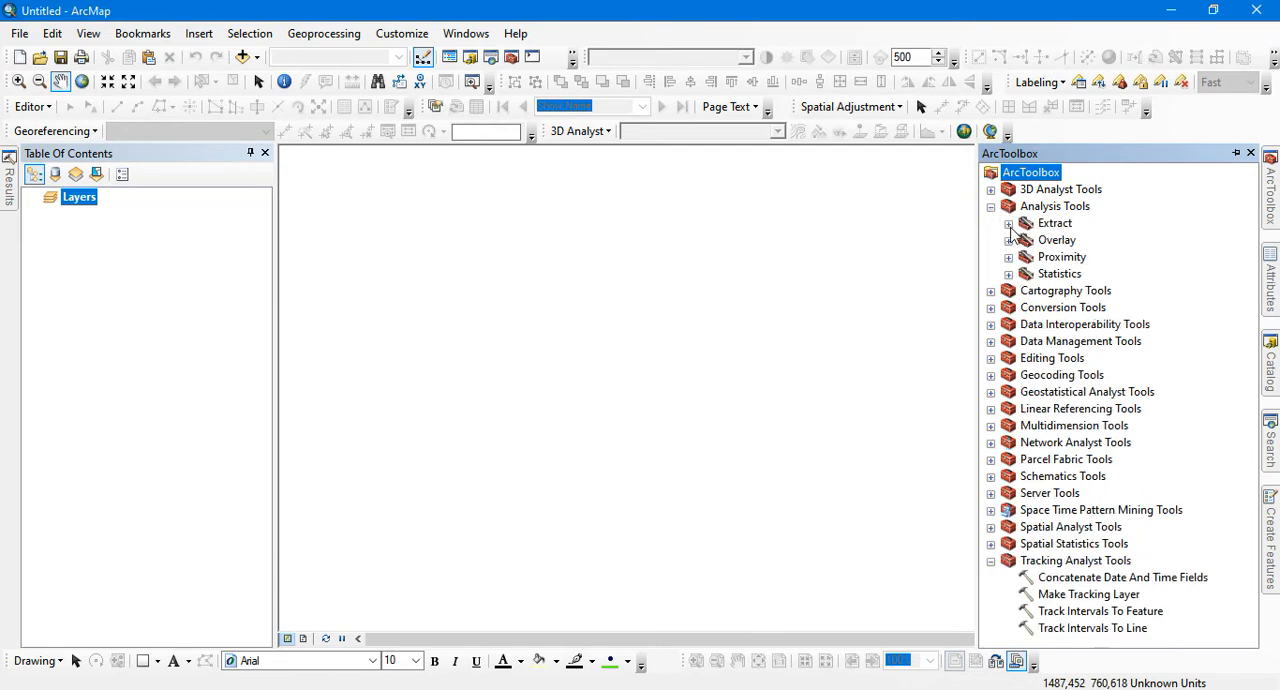
pyautogui.click(1008, 223)
pyautogui.click(1008, 325)
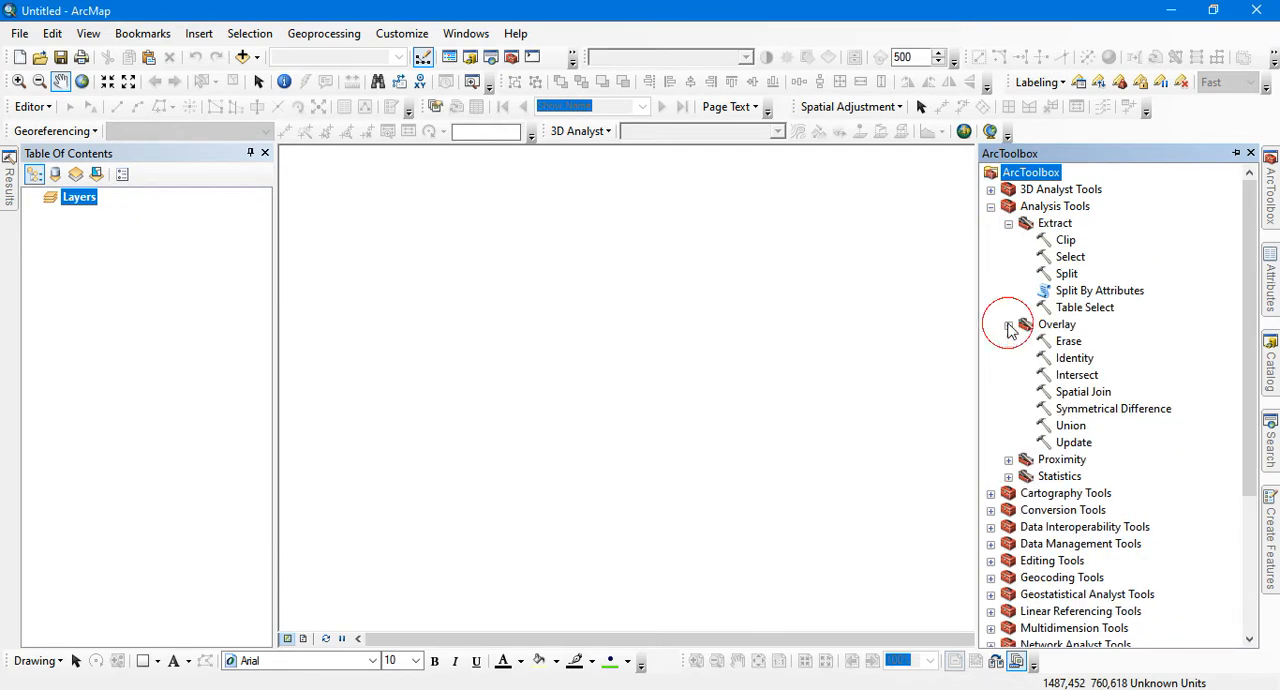
pyautogui.click(1008, 460)
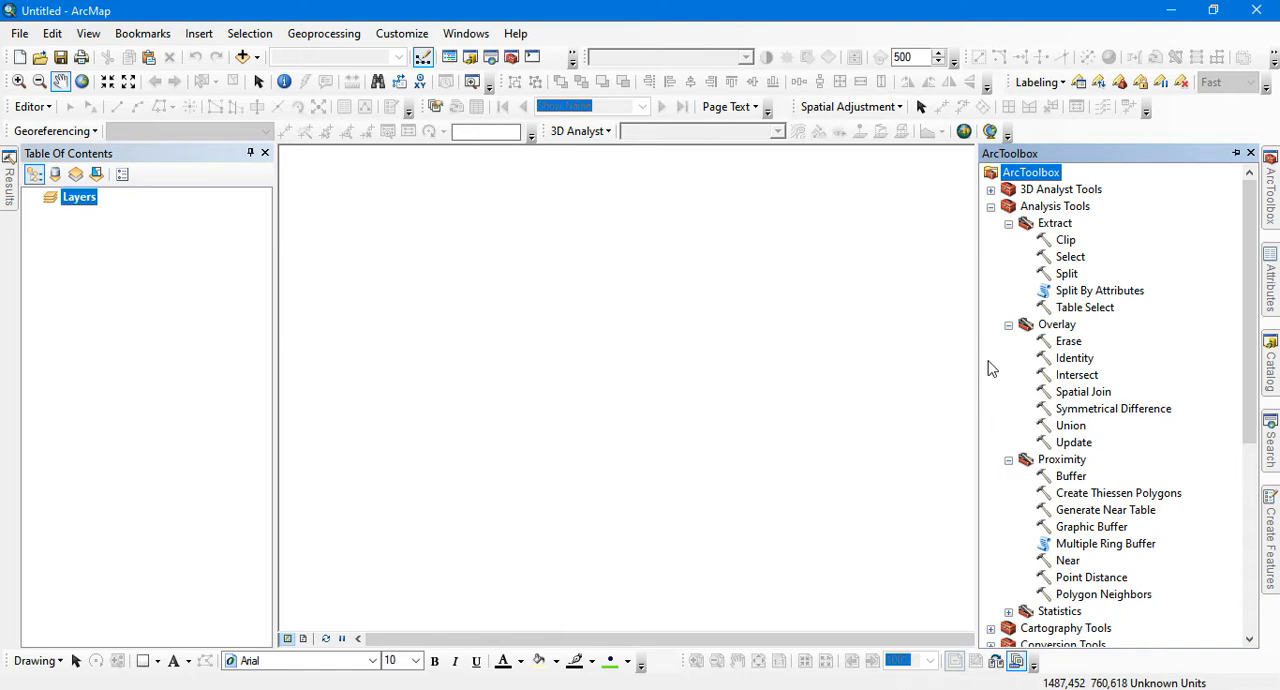
pyautogui.click(991, 206)
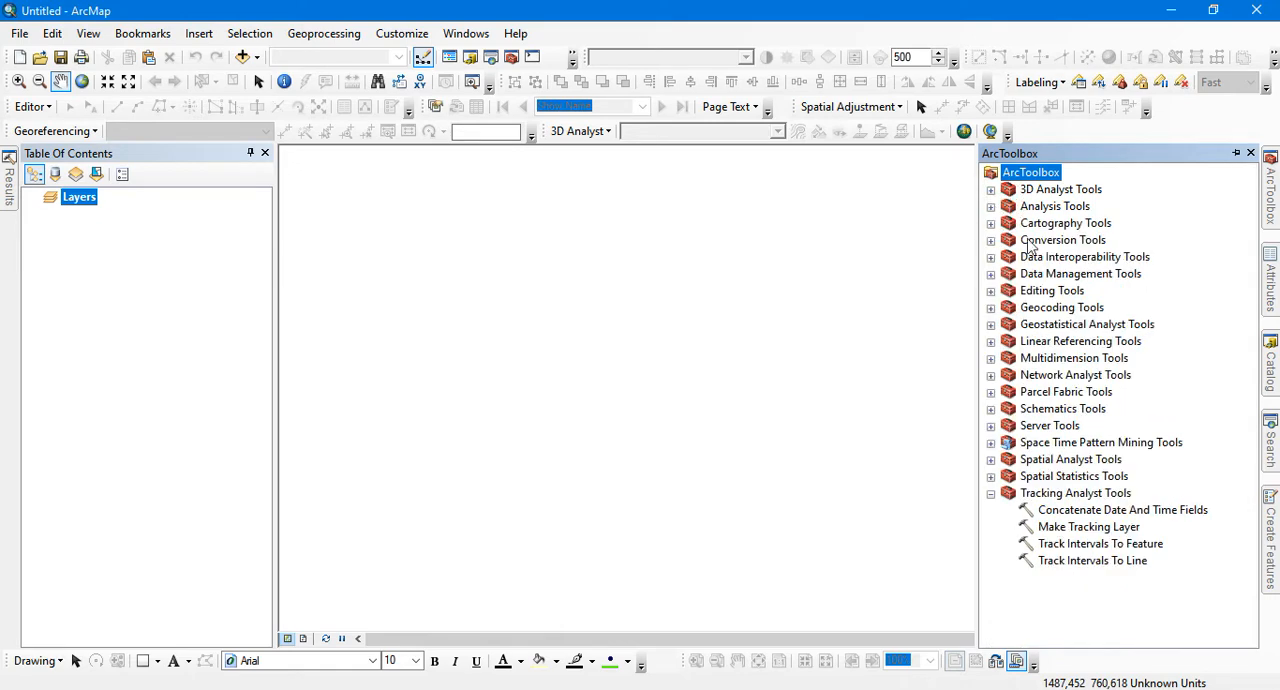
pyautogui.click(991, 493)
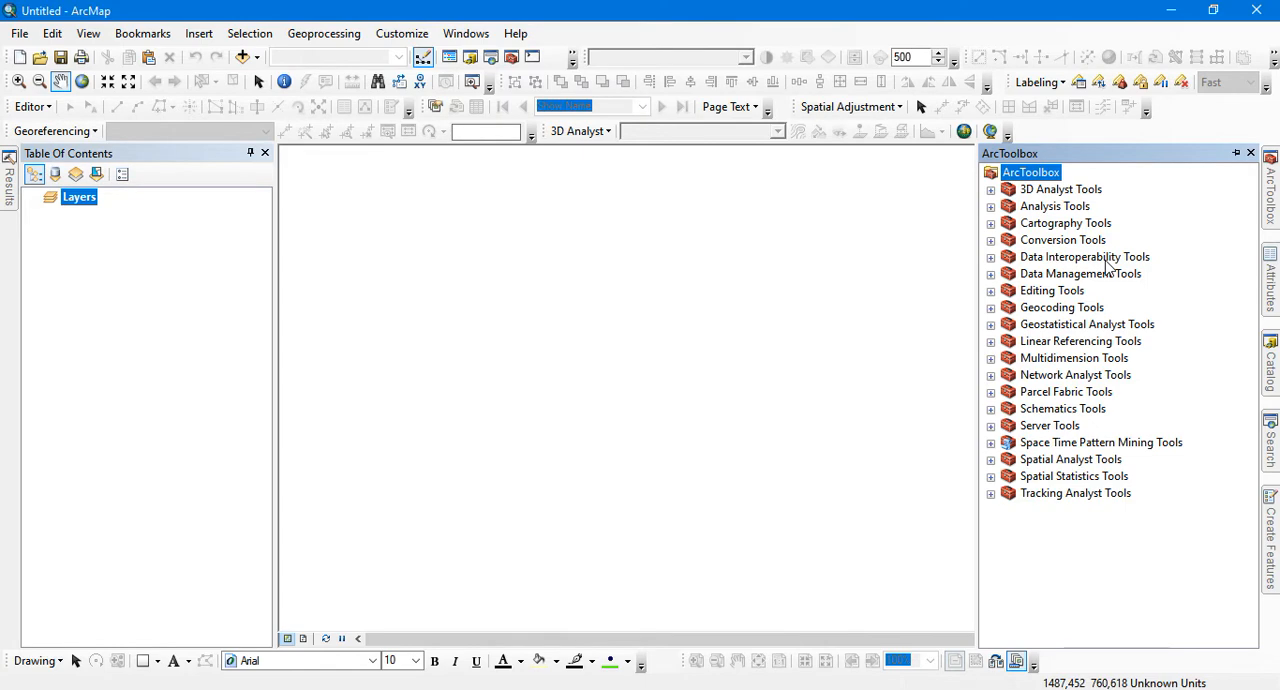
pyautogui.click(1236, 153)
pyautogui.click(1236, 153)
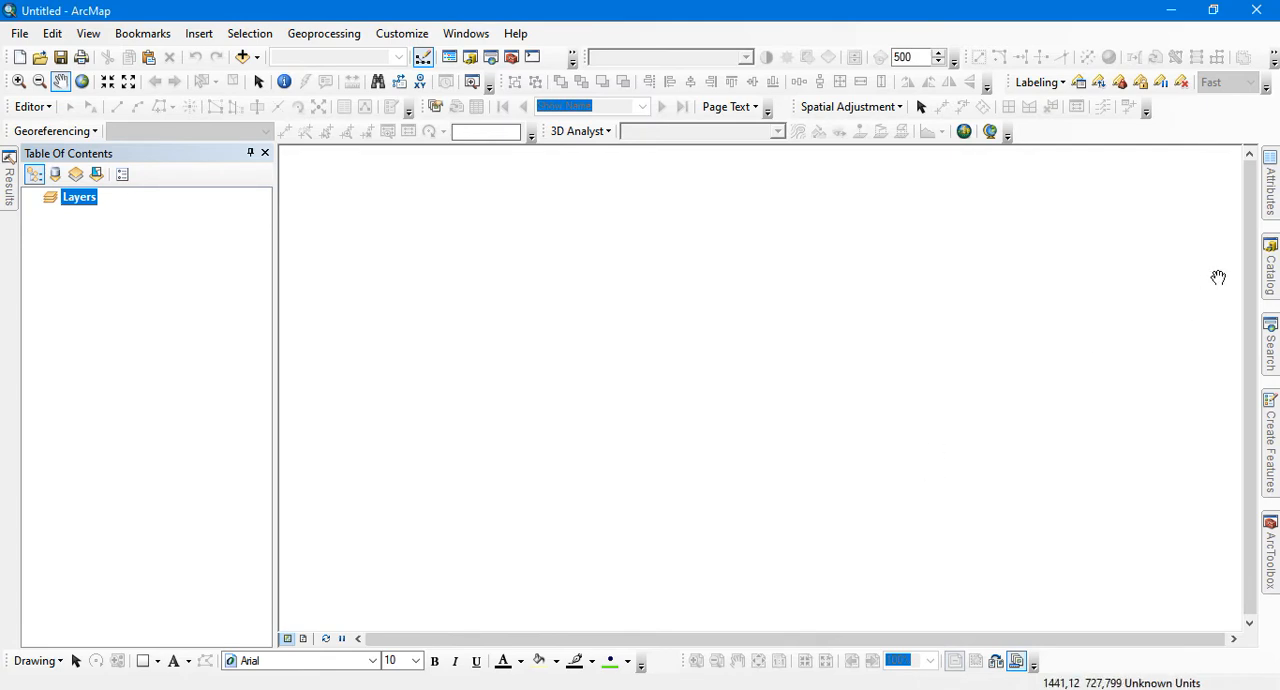
# Examine the home folder and the existing folder connections in the Catalog
pyautogui.moveTo(1276, 278)
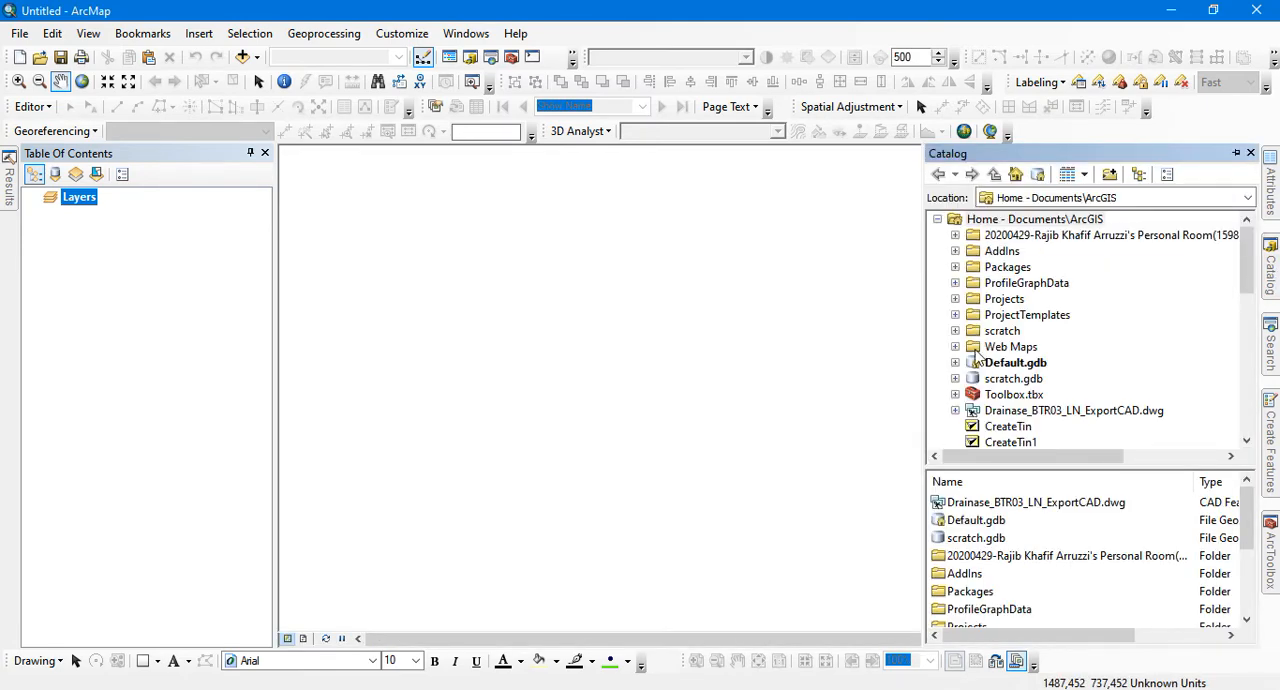
pyautogui.scroll(-3, 1005, 395)
pyautogui.scroll(-1, 1005, 395)
pyautogui.scroll(6, 1005, 395)
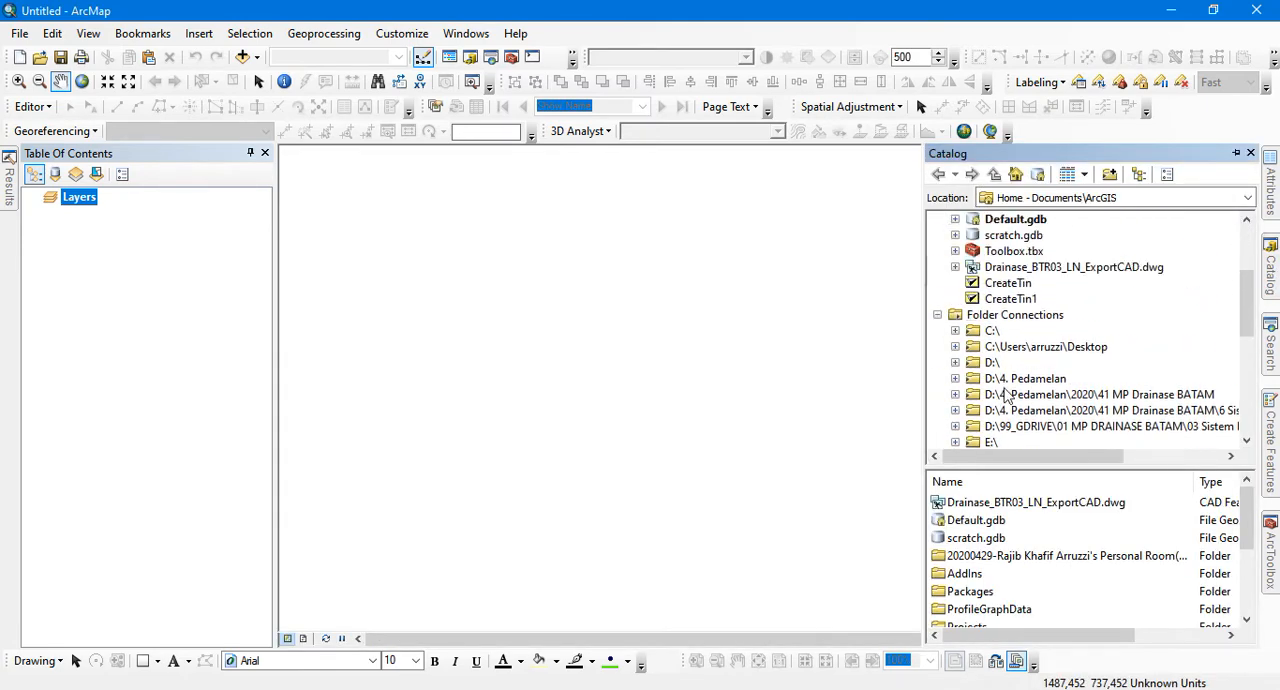
pyautogui.scroll(-3, 1005, 395)
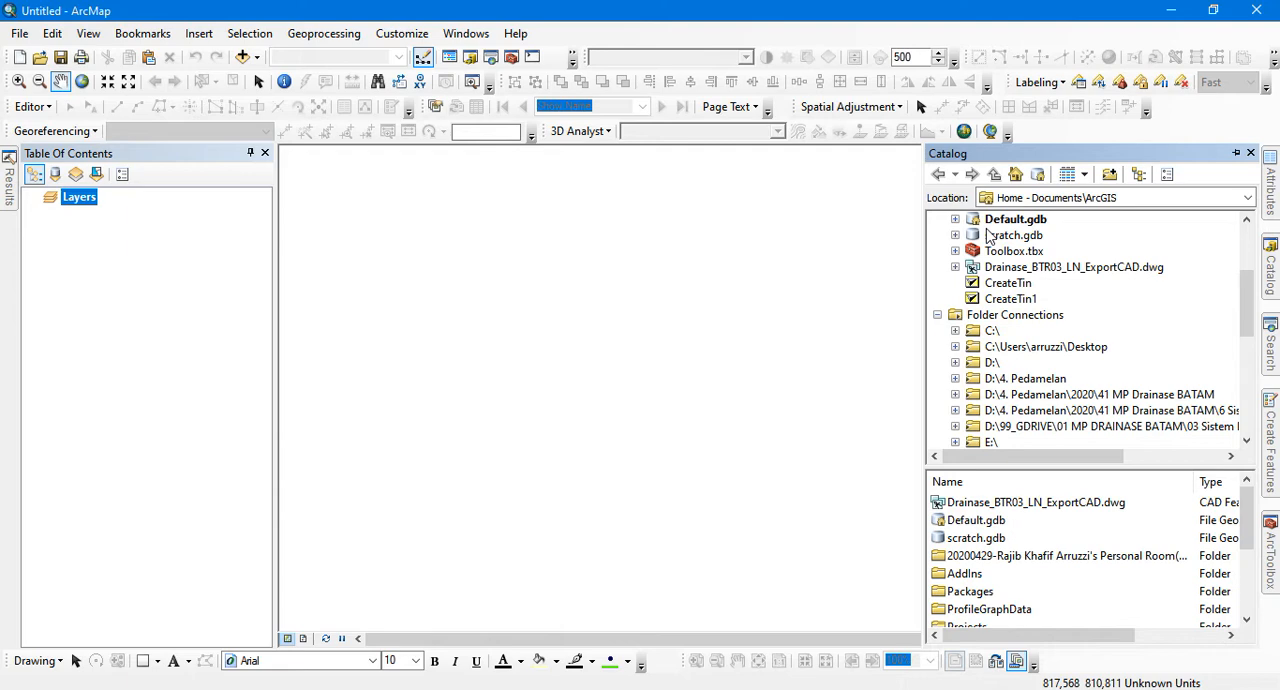
pyautogui.click(1110, 176)
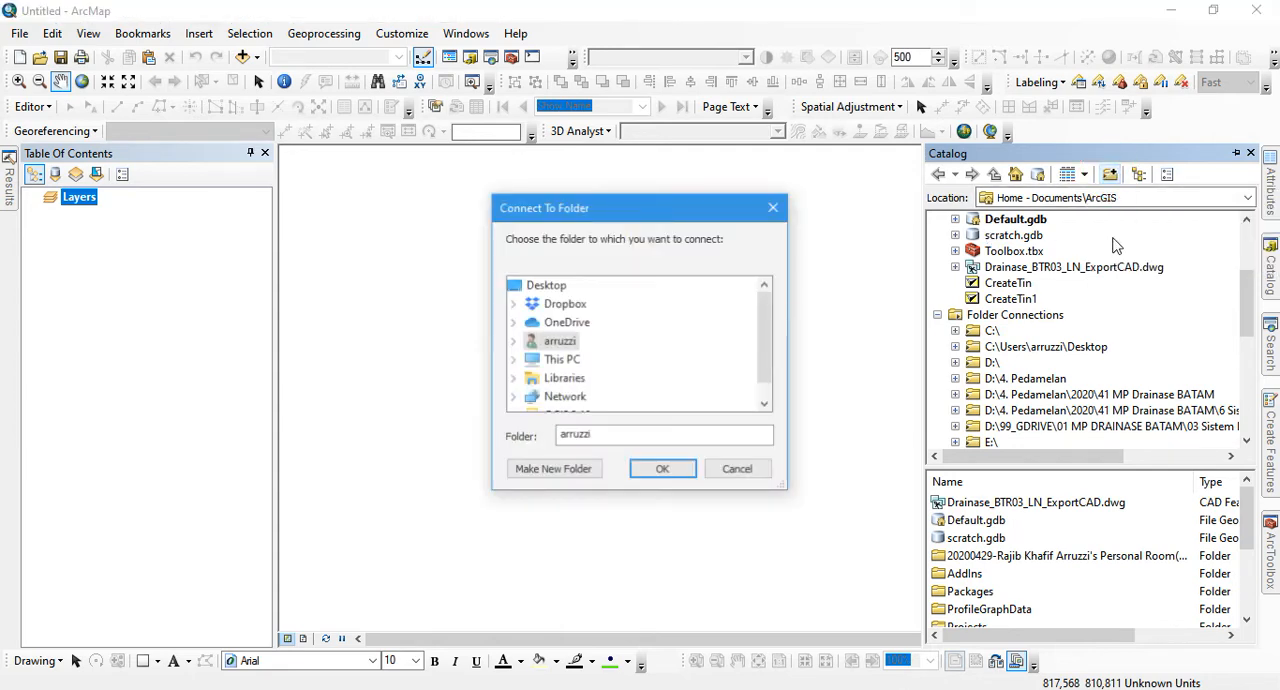
pyautogui.moveTo(766, 333); pyautogui.dragTo(766, 368)
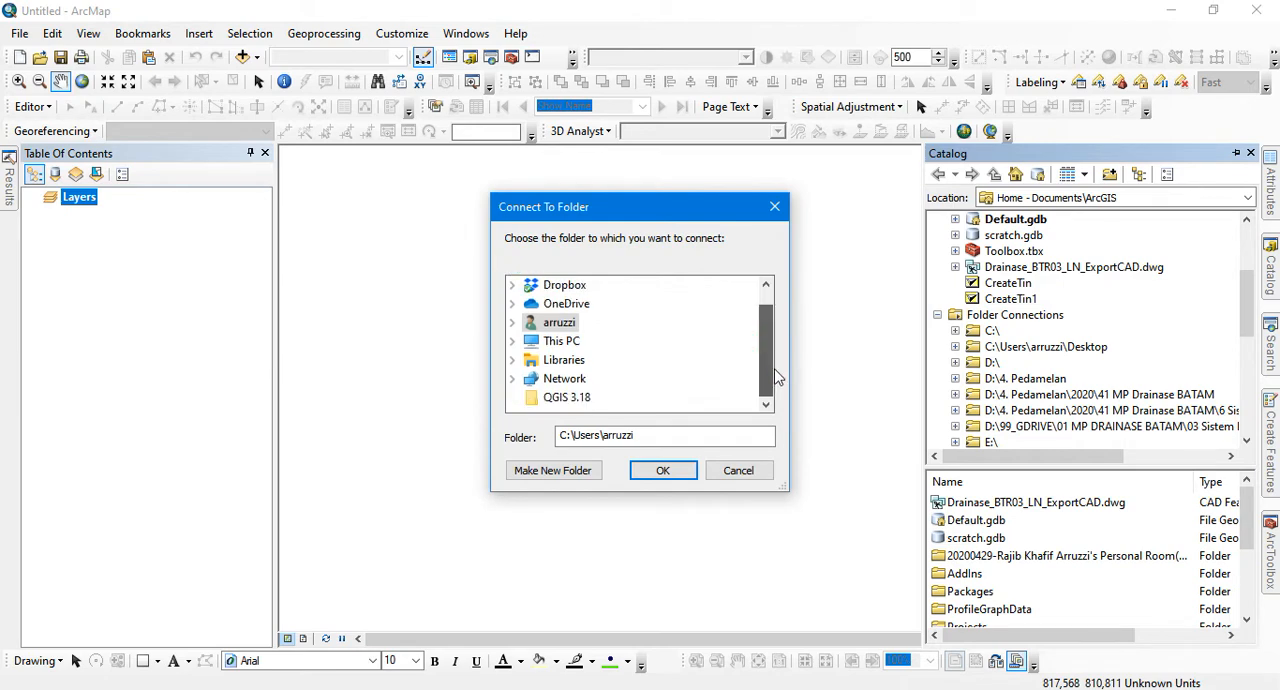
pyautogui.doubleClick(560, 341)
pyautogui.scroll(-3, 634, 331)
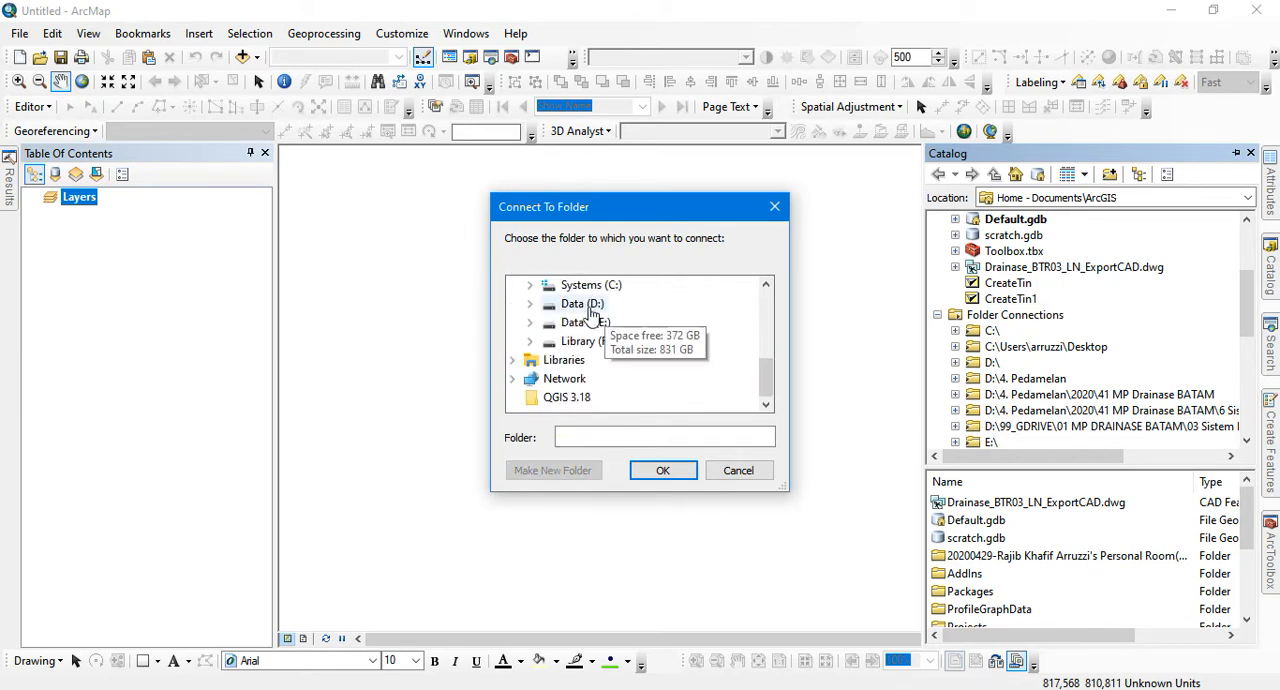
pyautogui.doubleClick(530, 306)
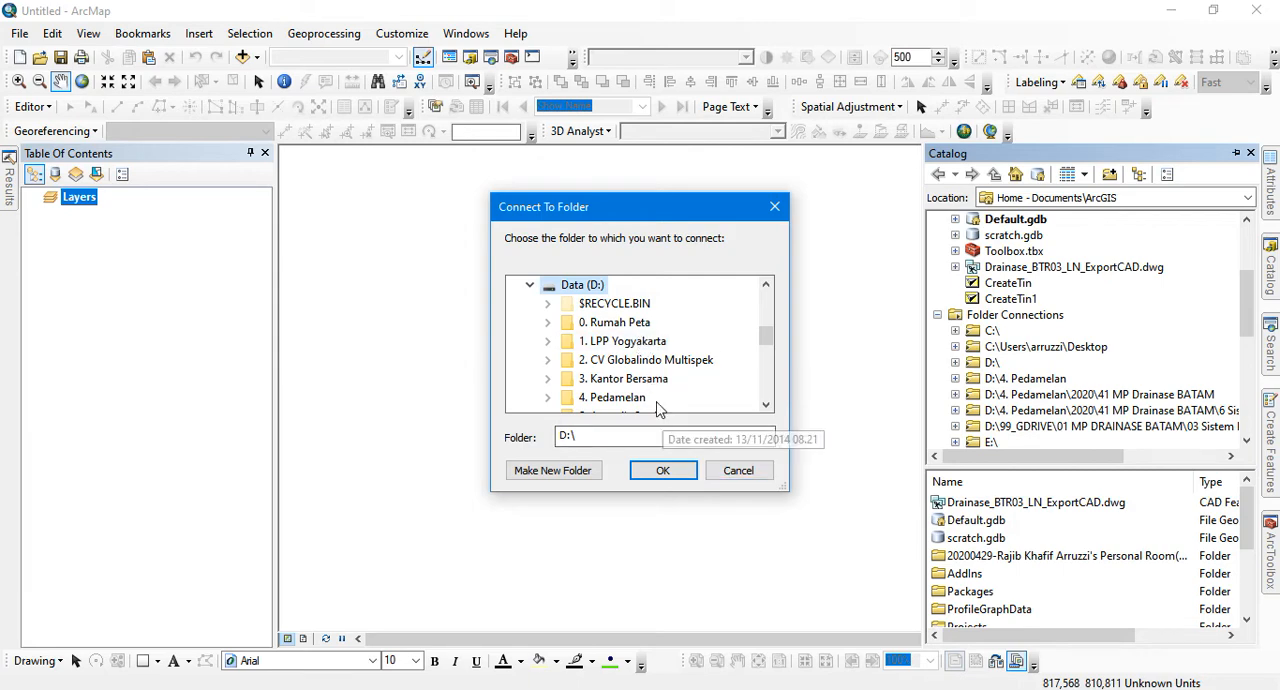
pyautogui.click(745, 478)
pyautogui.scroll(3, 1063, 357)
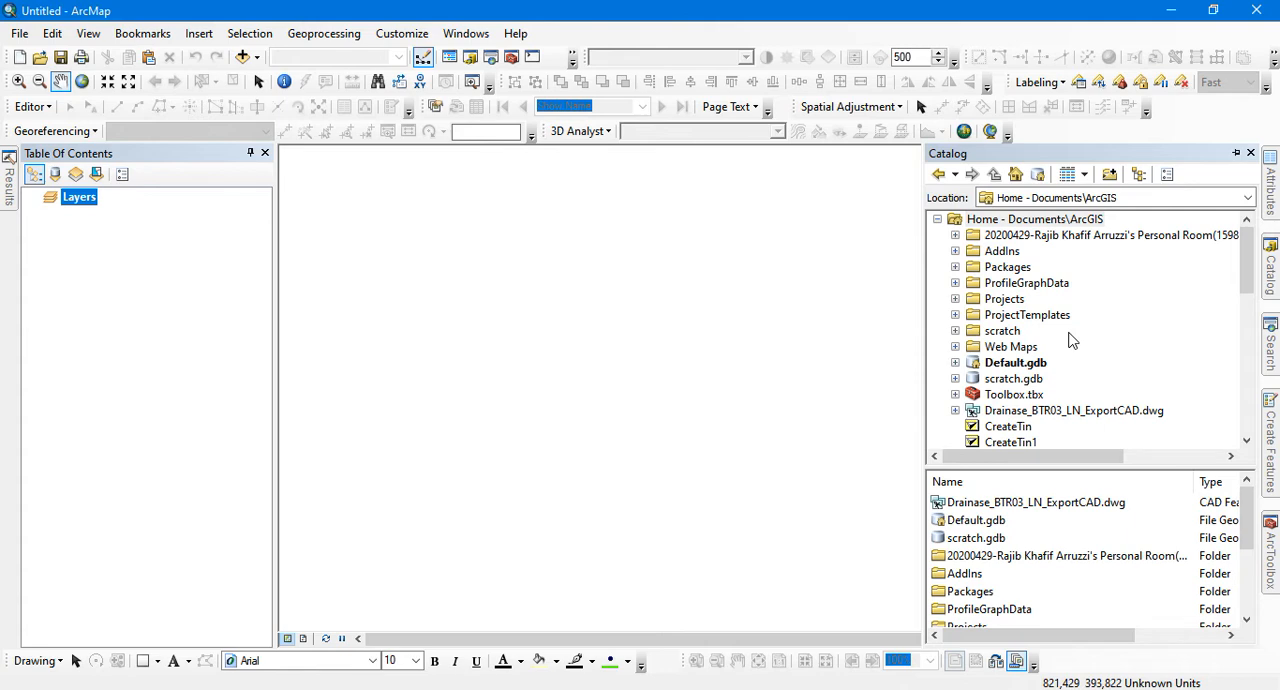
# Connect the Catalog to the Data (D:) drive
pyautogui.click(1109, 174)
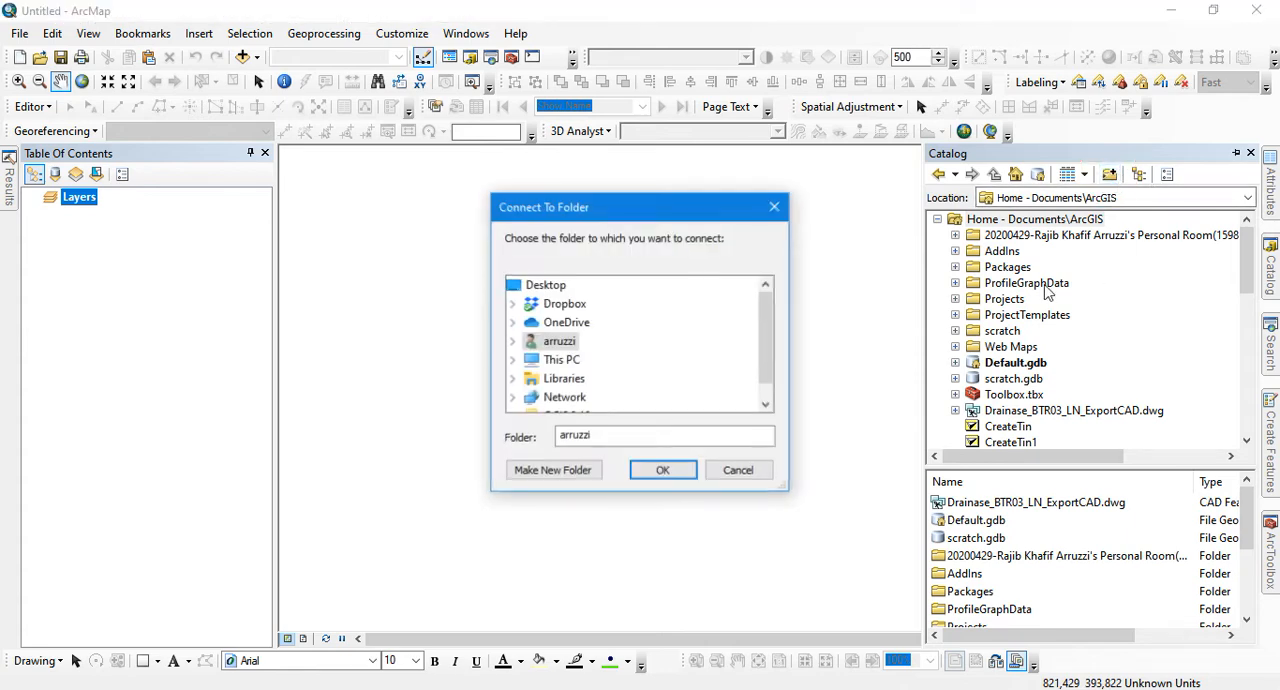
pyautogui.moveTo(767, 308); pyautogui.dragTo(770, 320)
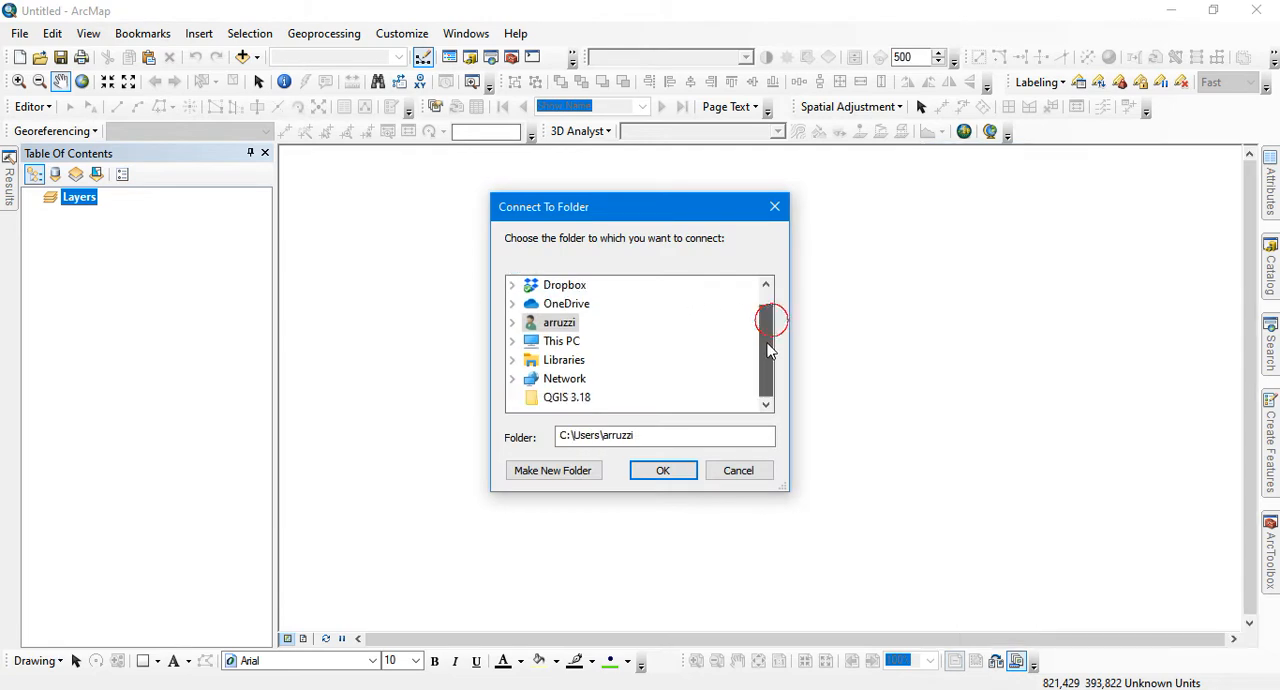
pyautogui.click(559, 345)
pyautogui.scroll(-3, 635, 360)
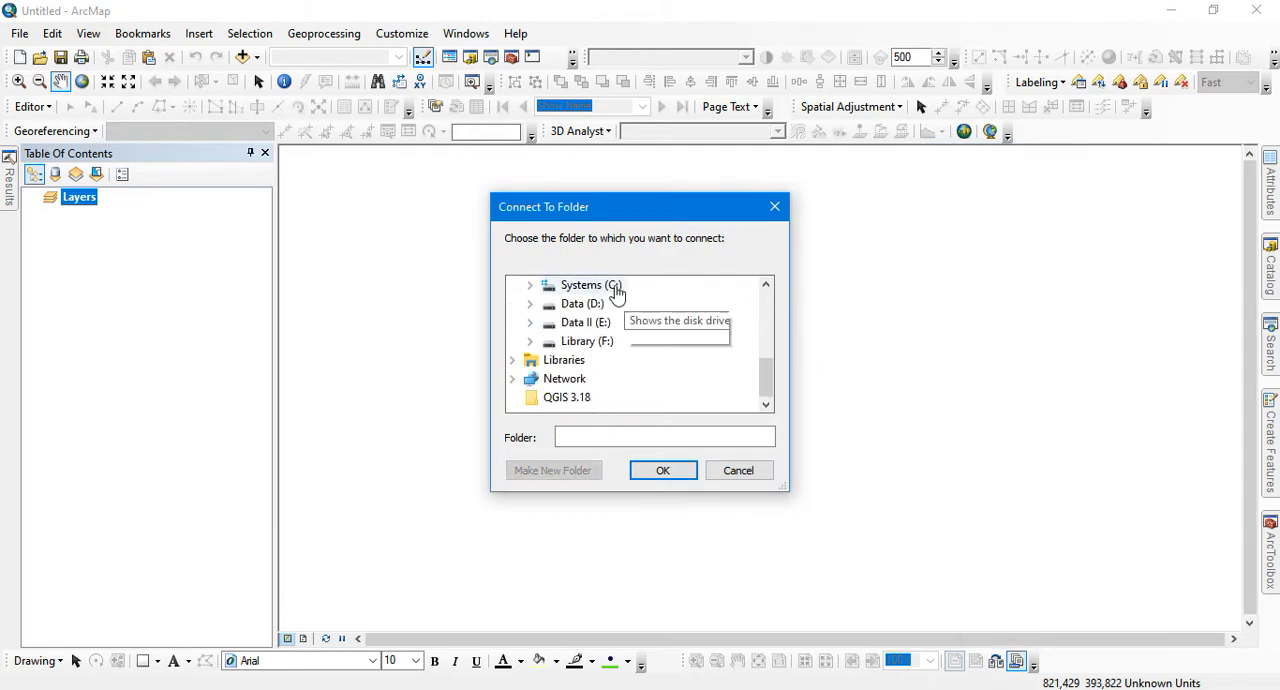
pyautogui.click(580, 304)
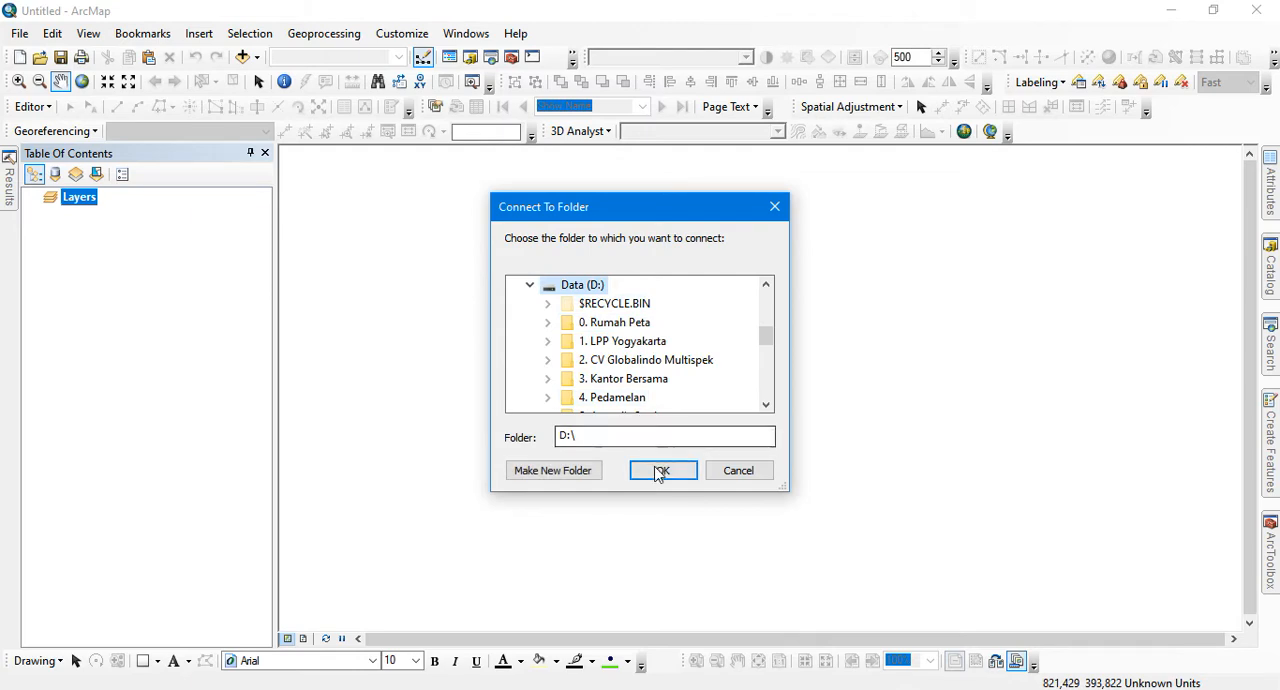
pyautogui.click(660, 470)
# Disconnect the D:\ drive from the Catalog's folder connections
pyautogui.click(1271, 268)
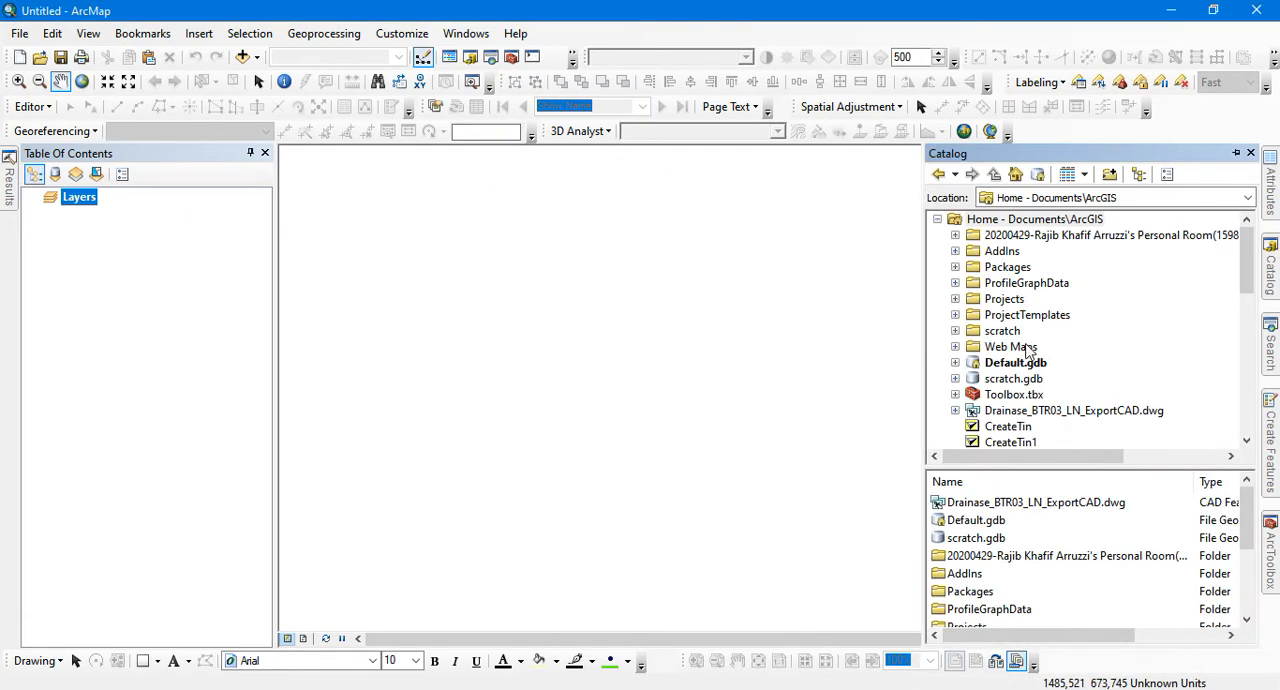
pyautogui.scroll(-4, 1030, 345)
pyautogui.scroll(-2, 1030, 345)
pyautogui.scroll(1, 1040, 314)
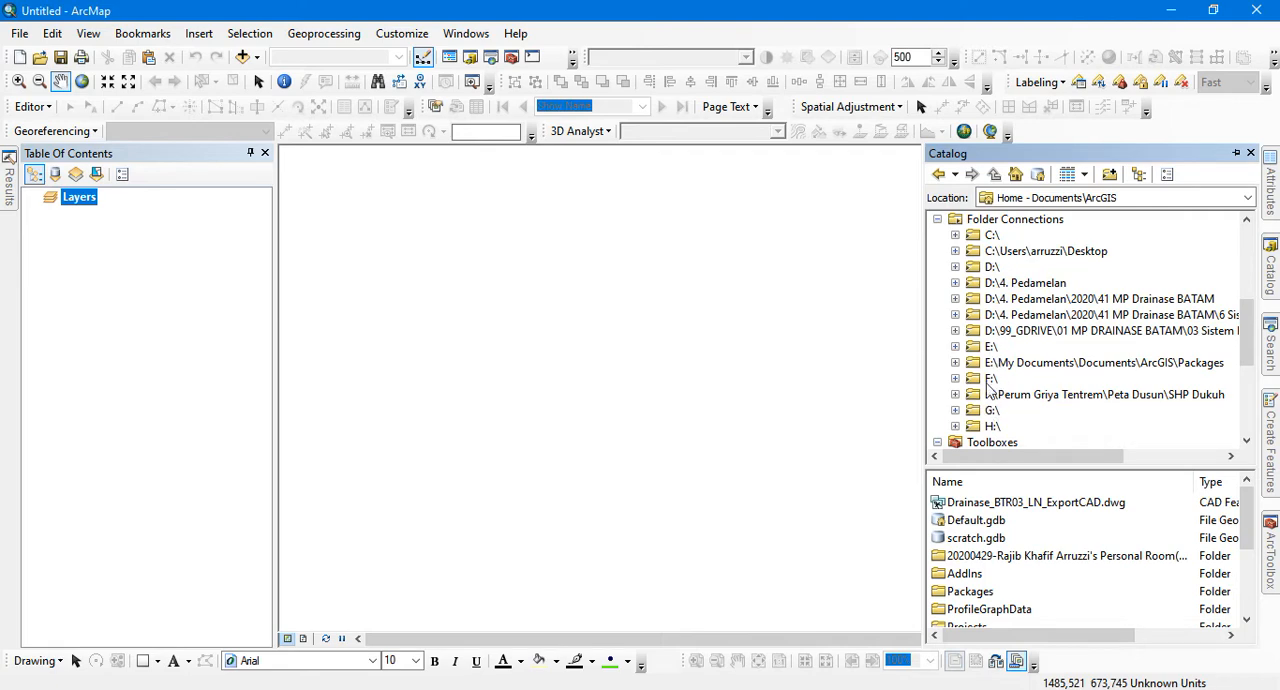
pyautogui.click(990, 268)
pyautogui.rightClick(991, 269)
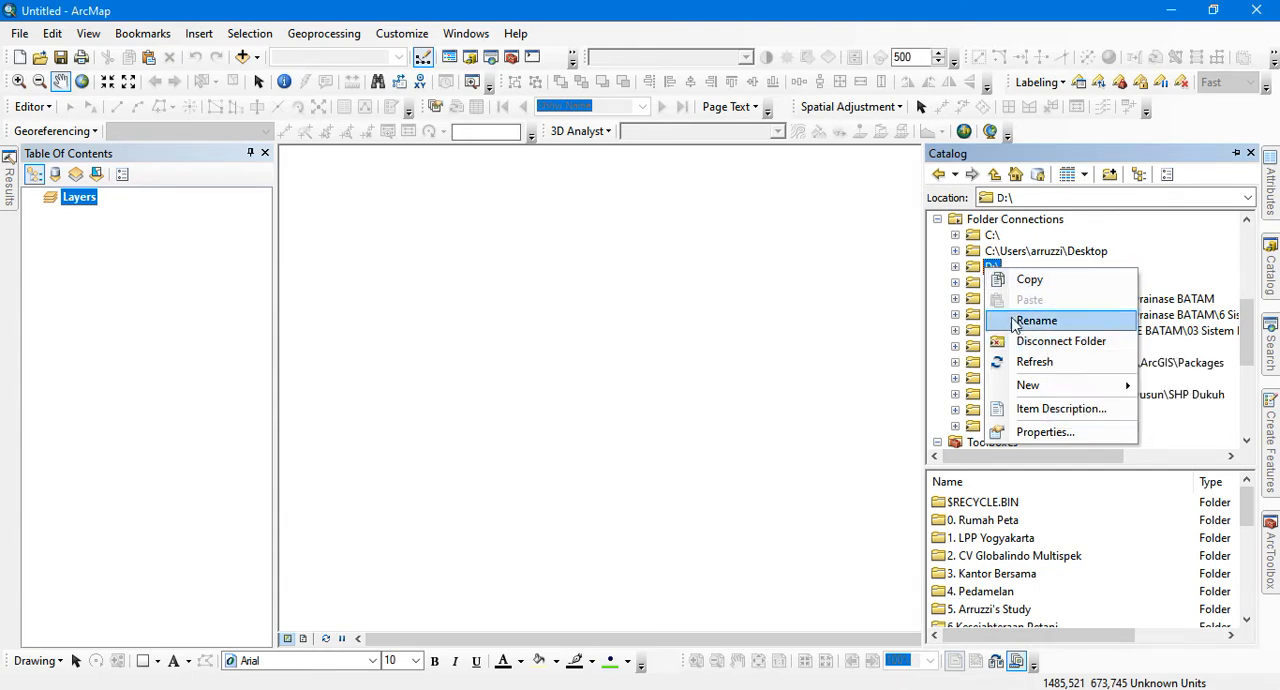
pyautogui.click(1034, 345)
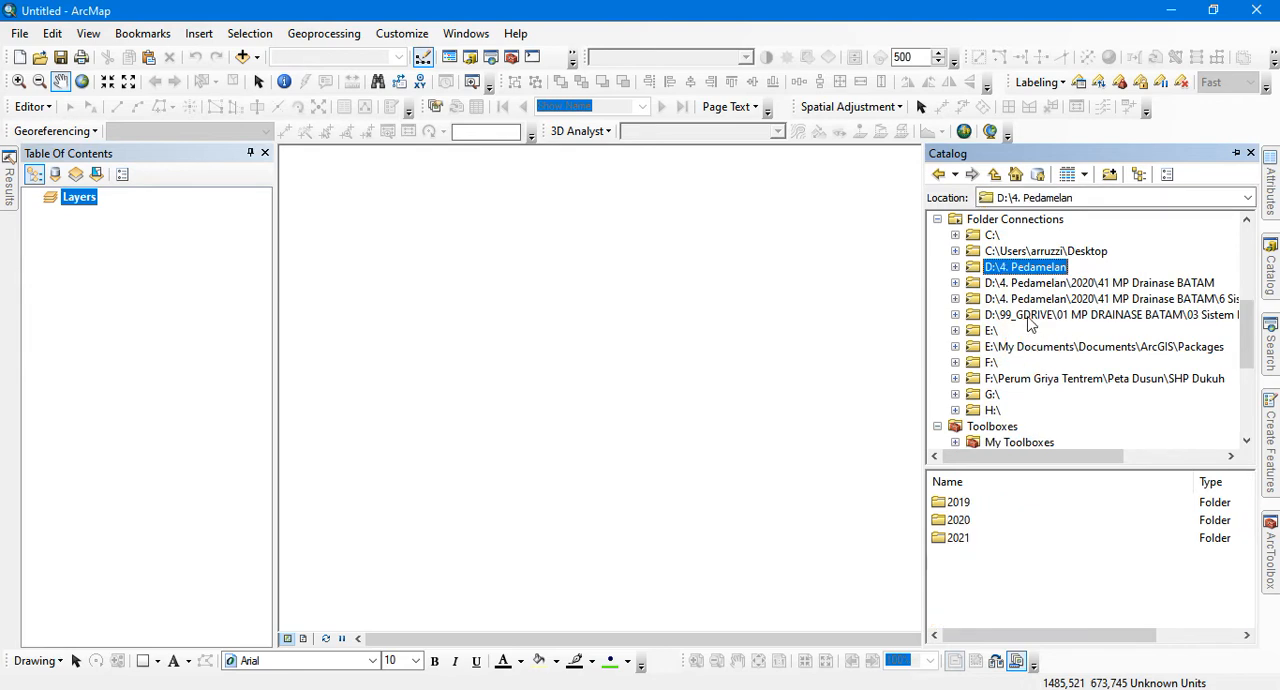
# Add the Data (D:) drive back to the Catalog as a folder connection
pyautogui.click(1109, 174)
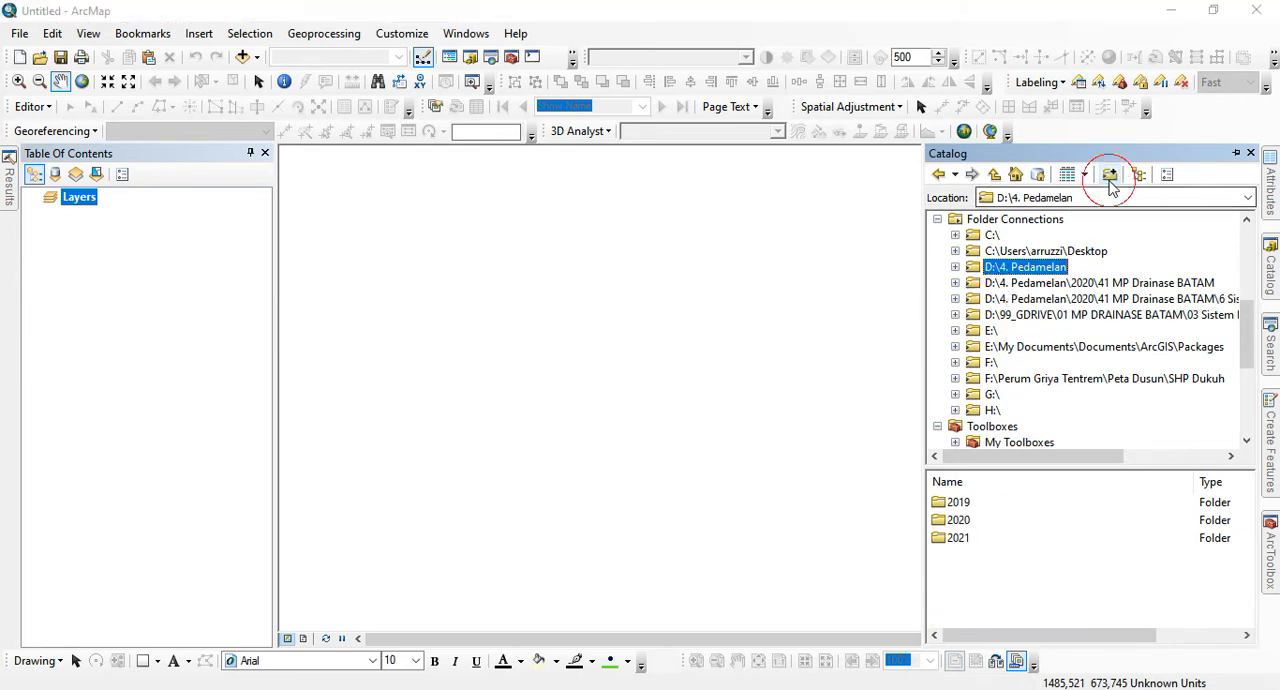
pyautogui.scroll(-1, 766, 329)
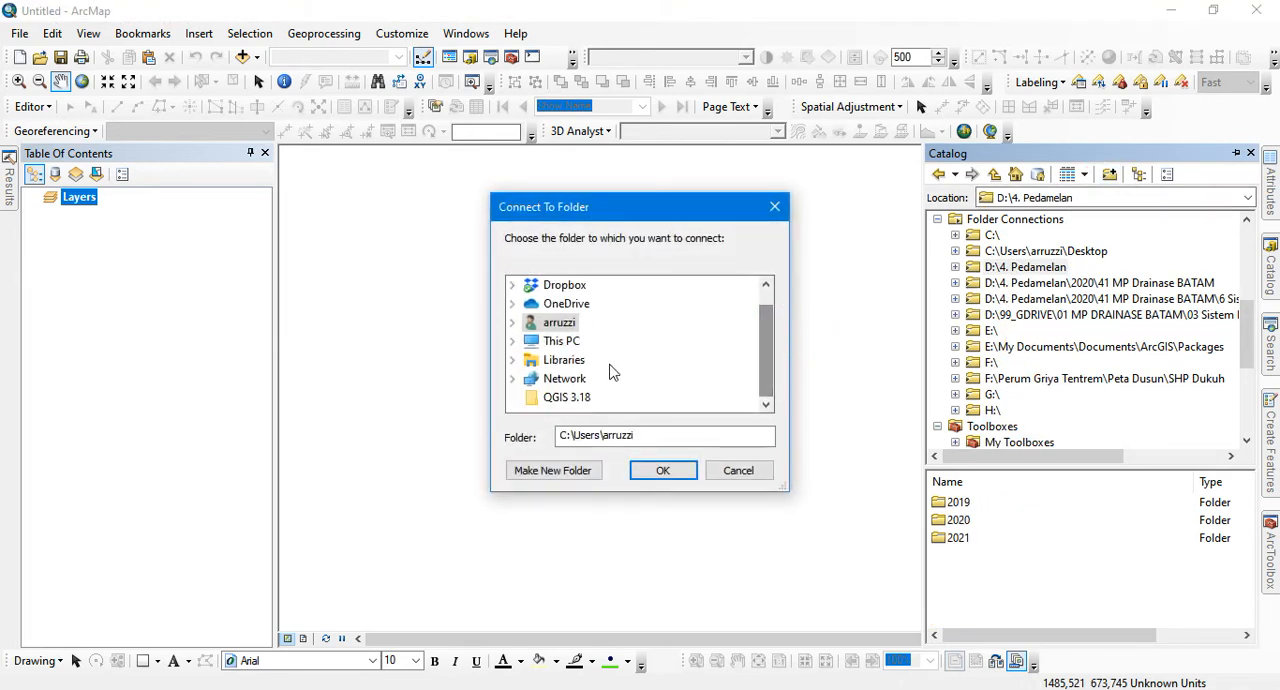
pyautogui.doubleClick(569, 338)
pyautogui.scroll(-2, 653, 355)
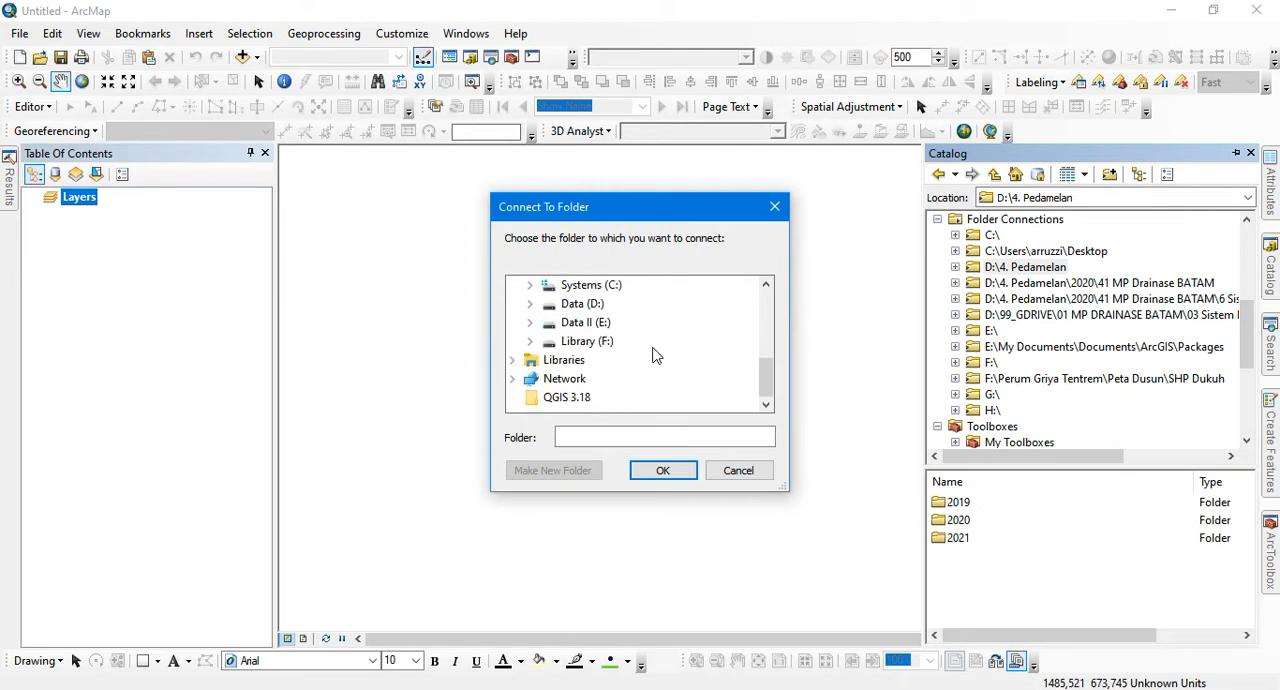
pyautogui.doubleClick(584, 302)
pyautogui.click(663, 471)
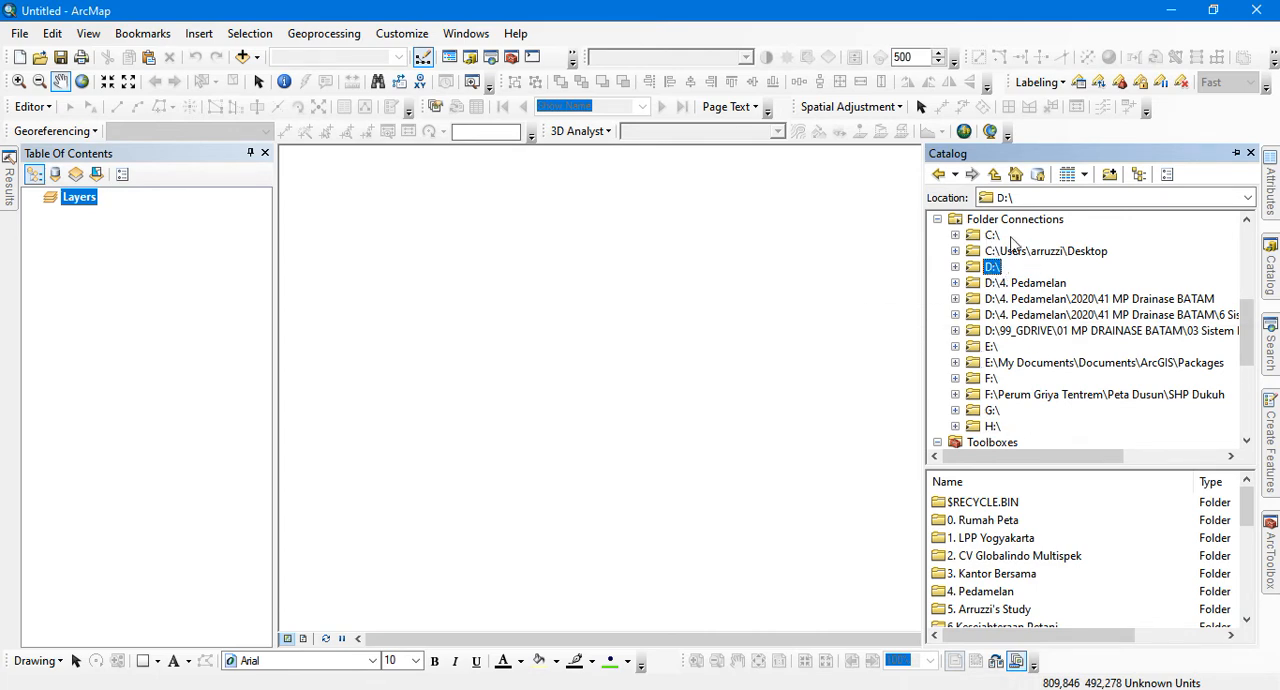
# Connect the Catalog to the E: drive under This PC as a folder connection
pyautogui.click(1109, 174)
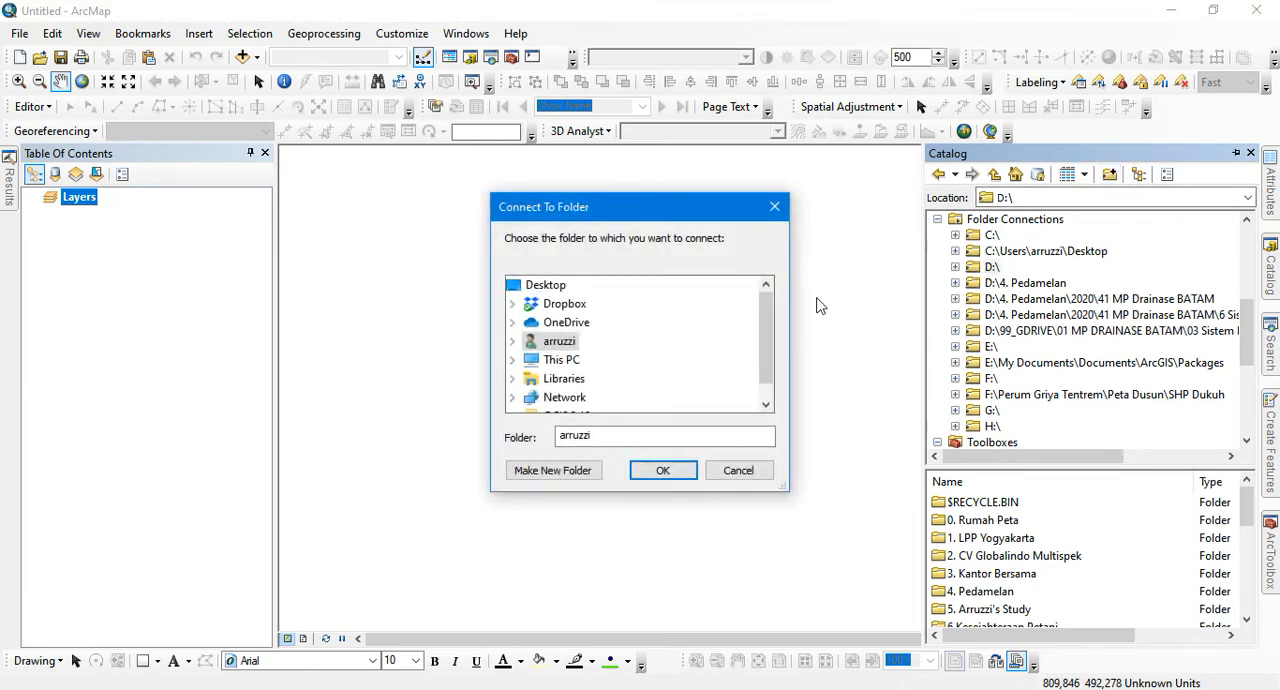
pyautogui.doubleClick(562, 359)
pyautogui.scroll(-2, 632, 372)
pyautogui.scroll(-1, 632, 372)
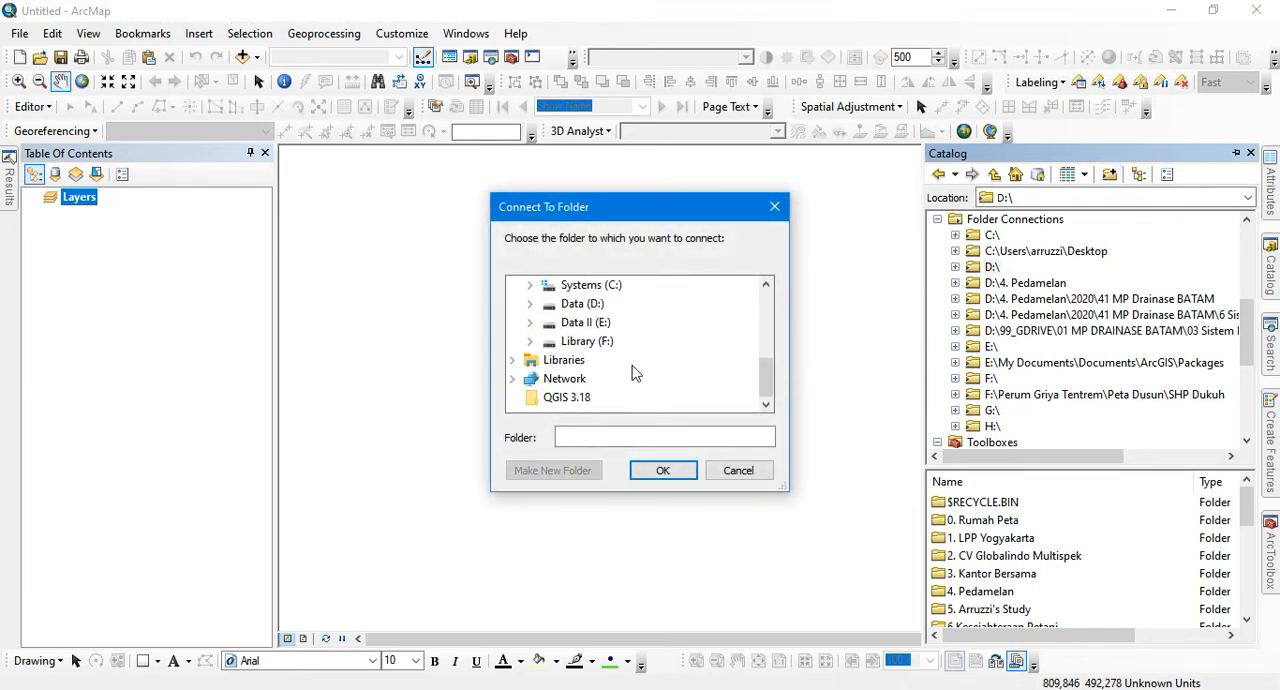
pyautogui.click(586, 322)
pyautogui.click(663, 470)
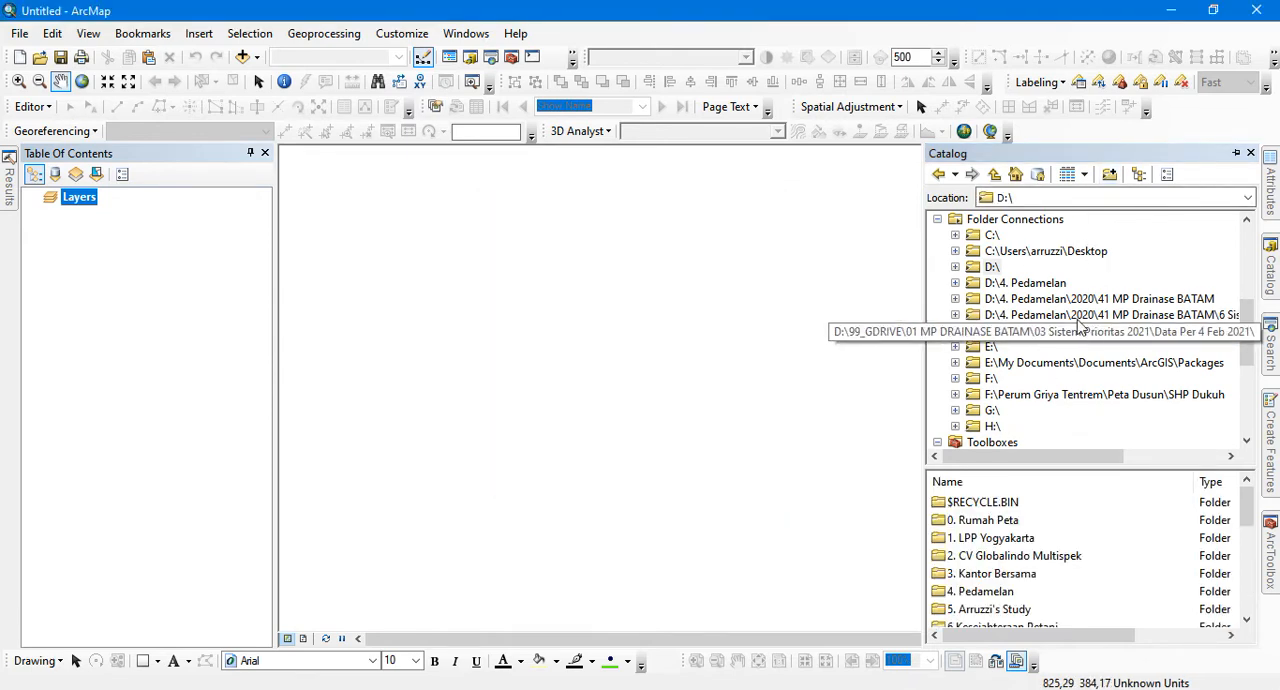
# Expand the D:\ connection in the Catalog and look through its folders
pyautogui.click(955, 267)
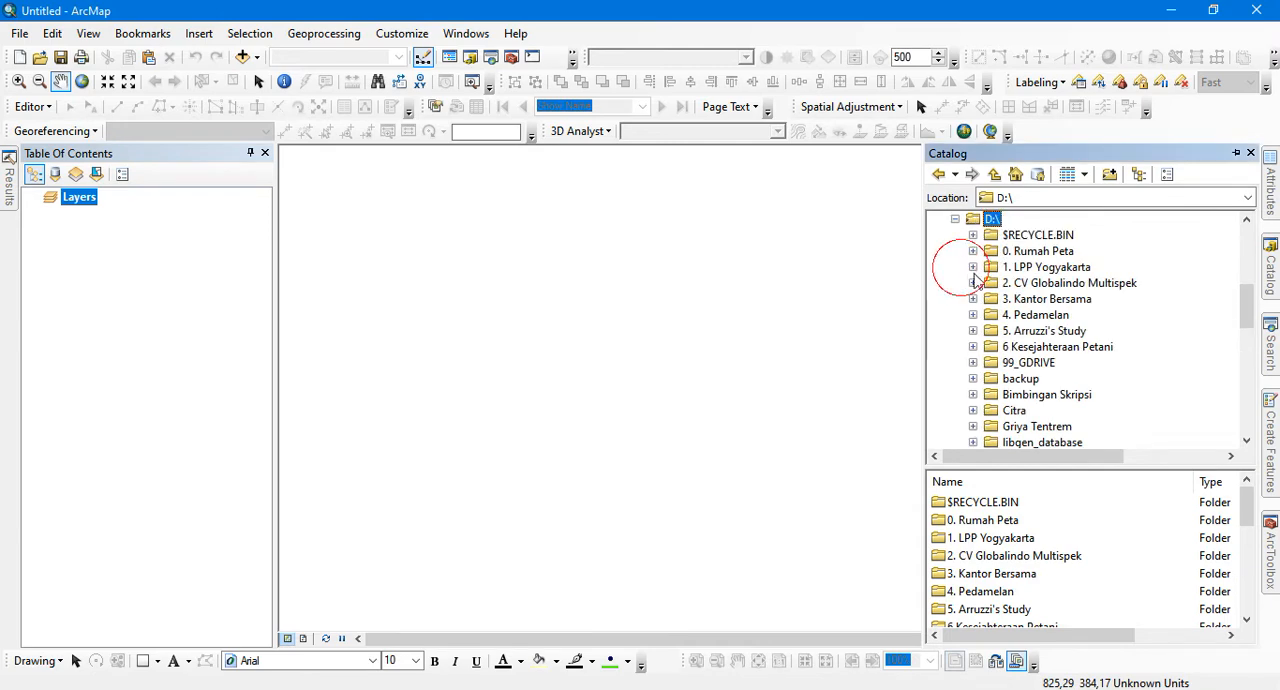
pyautogui.scroll(-4, 1052, 370)
pyautogui.scroll(6, 1052, 370)
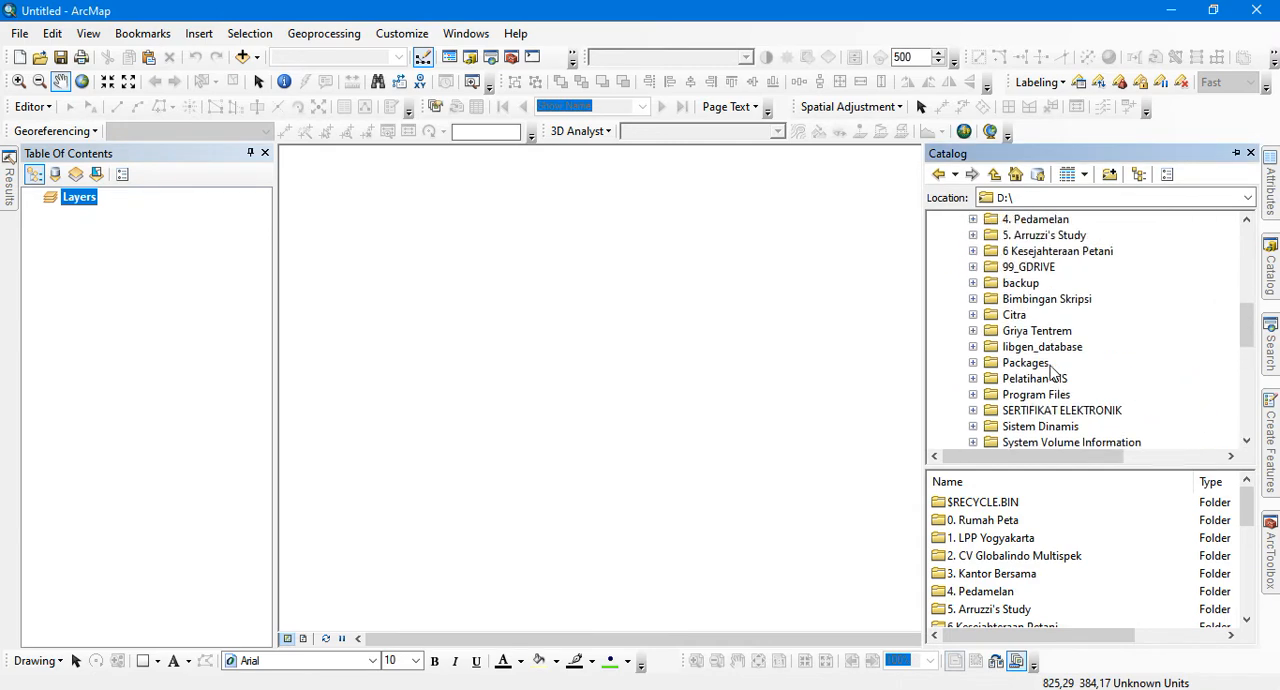
pyautogui.click(955, 315)
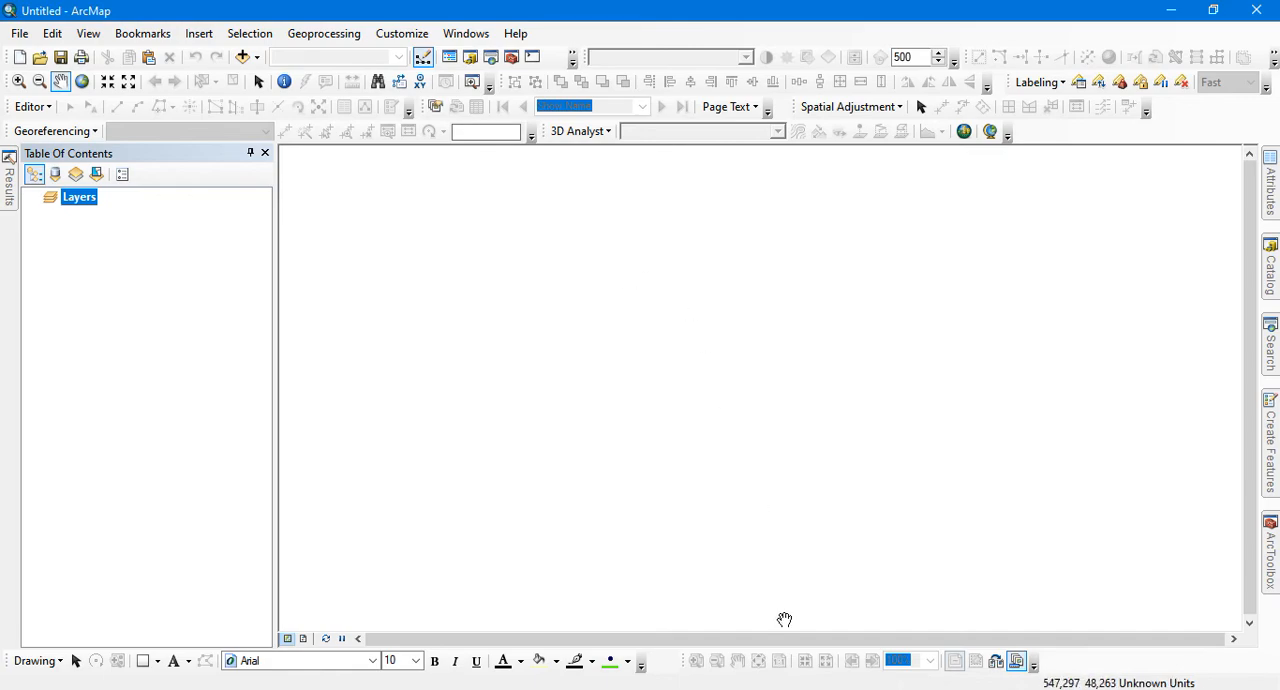
# Switch to Adobe Acrobat Reader and review the GPS land measurement report, up to its "Tabulasi koordinat" table
pyautogui.click(786, 689)
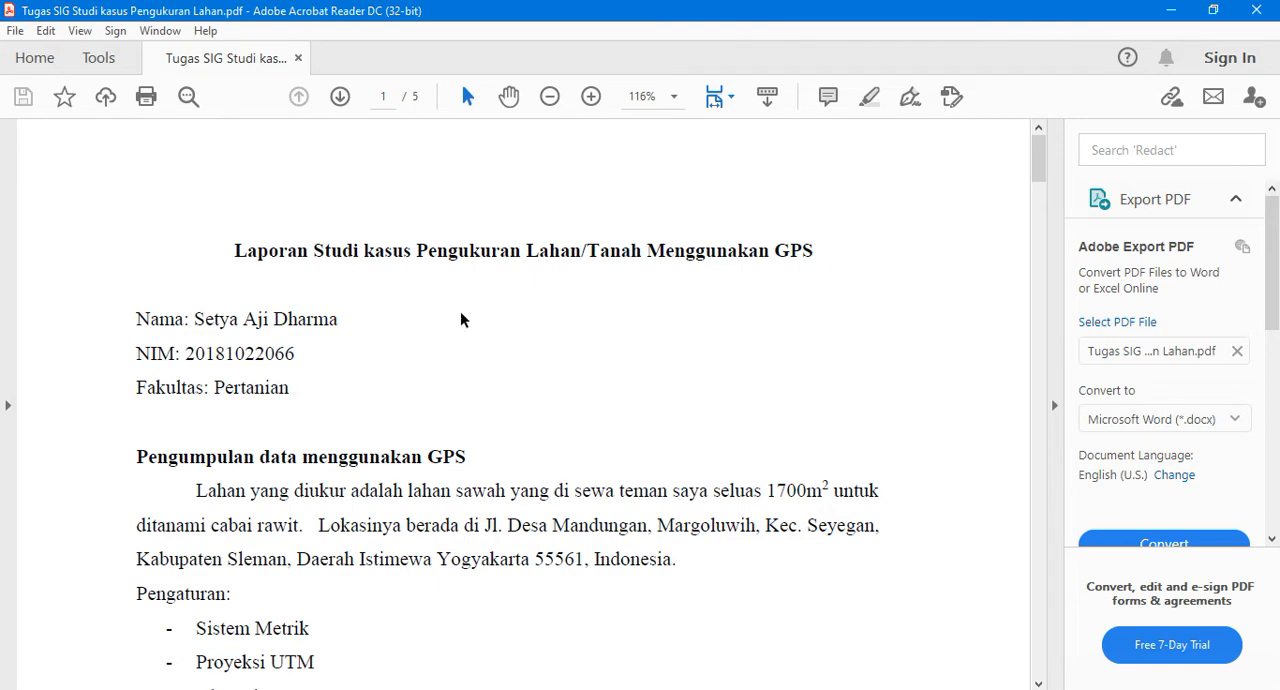
pyautogui.scroll(-3, 608, 460)
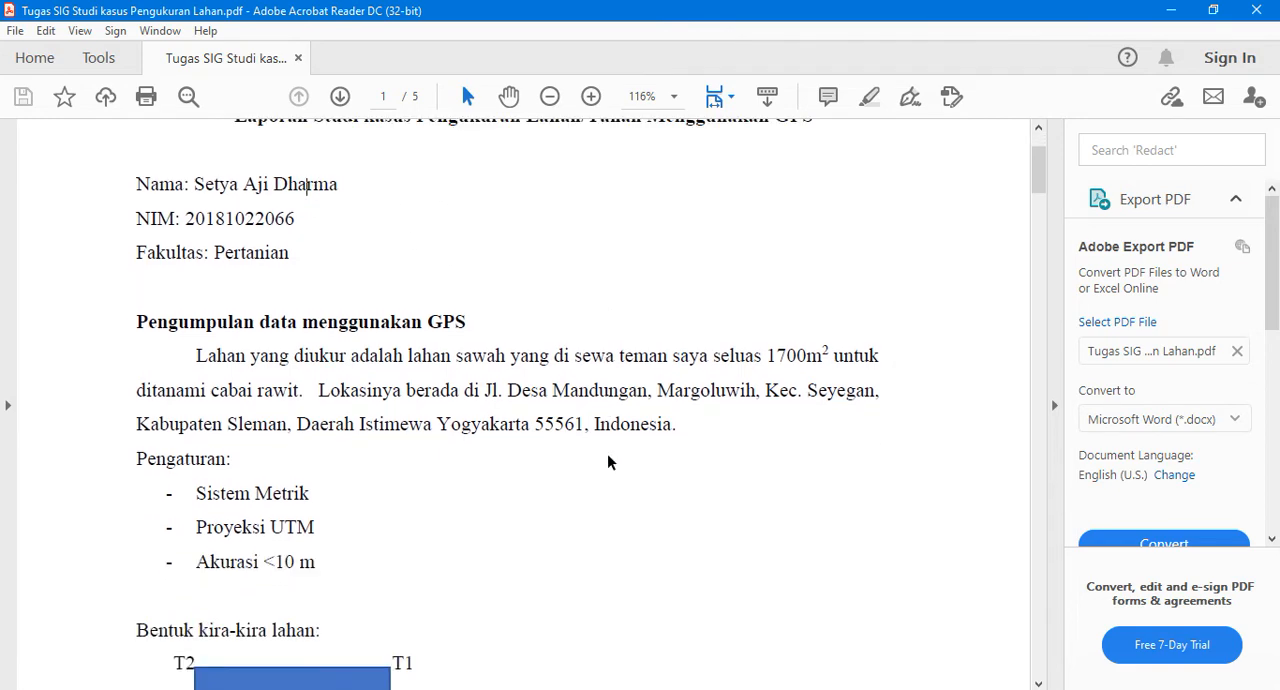
pyautogui.scroll(-6, 607, 460)
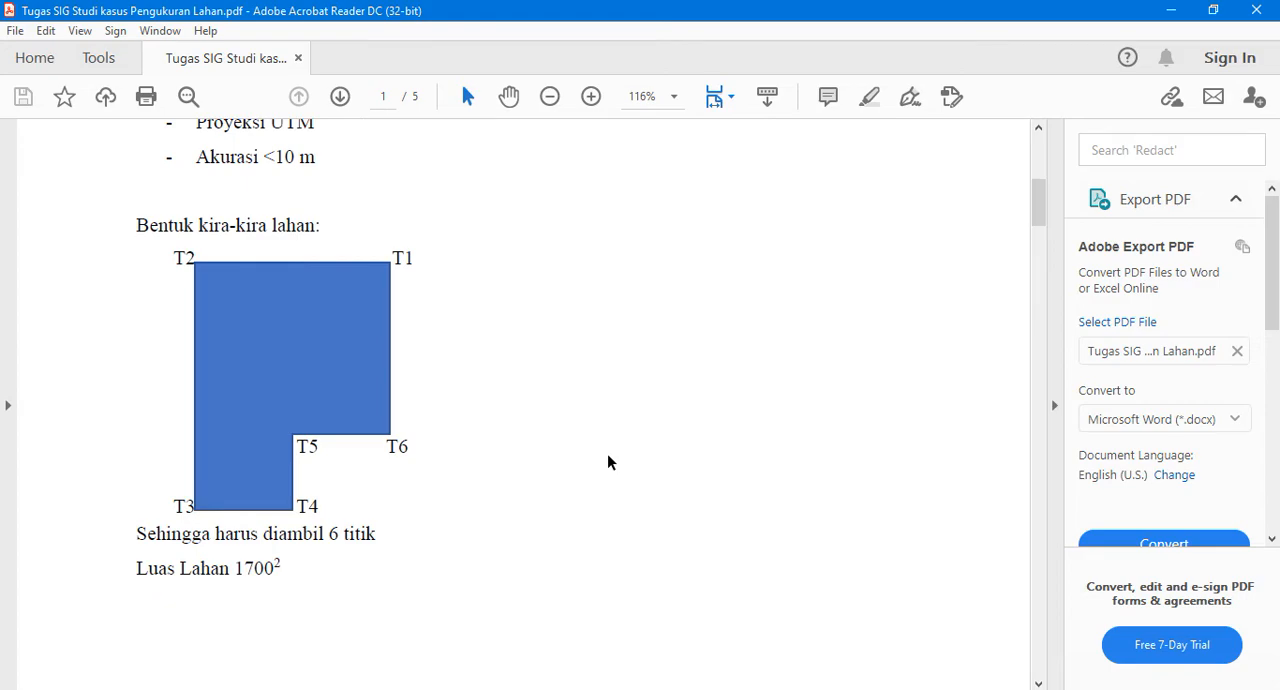
pyautogui.scroll(-15, 607, 460)
pyautogui.scroll(-20, 607, 455)
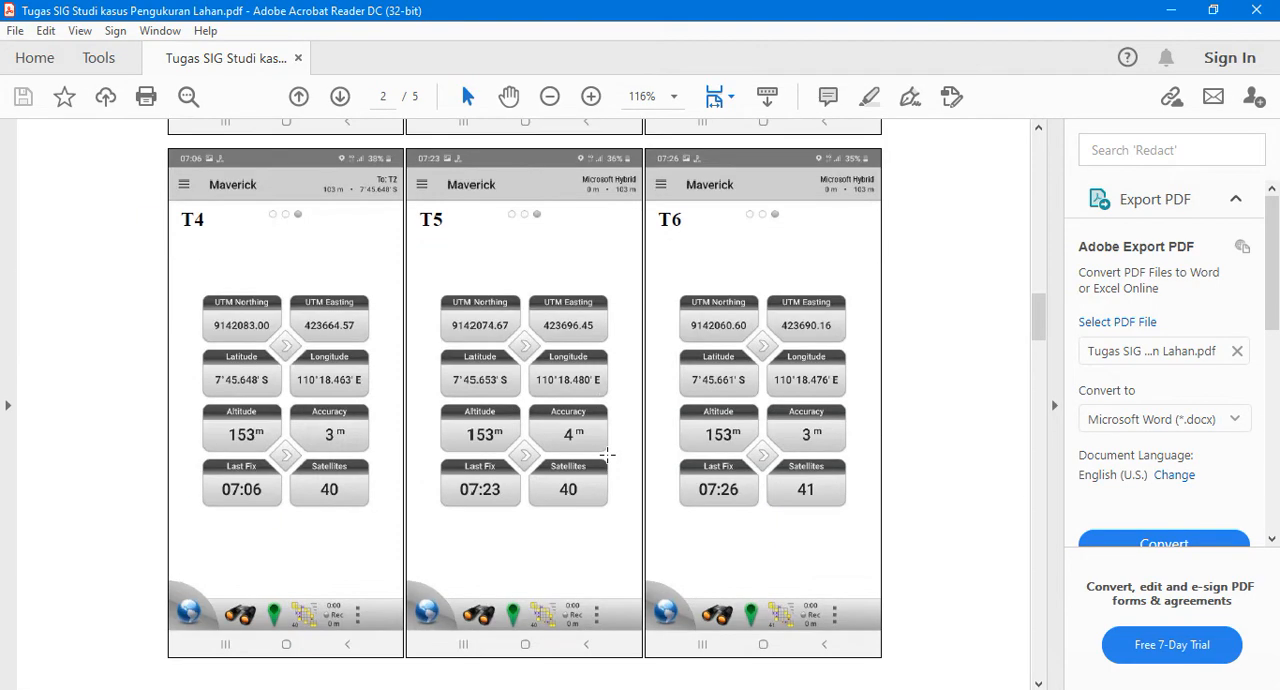
pyautogui.scroll(-4, 612, 460)
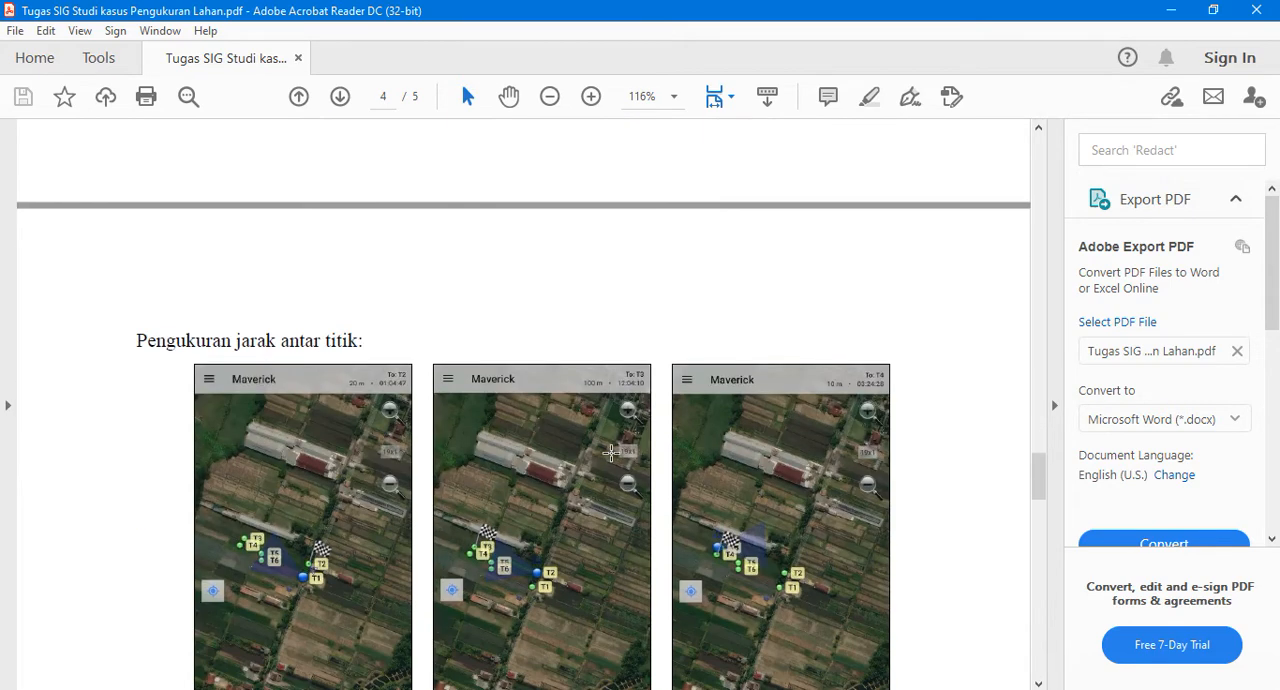
pyautogui.scroll(8, 611, 458)
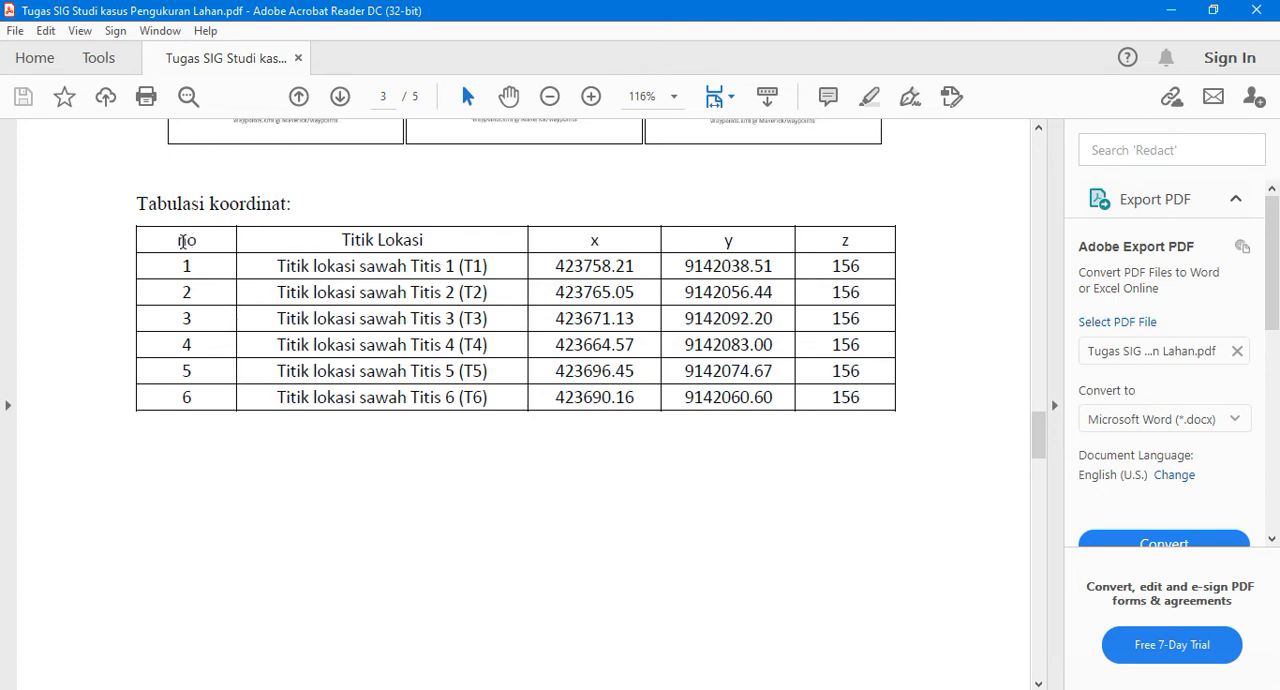
# Try to copy the full text of the "Tabulasi koordinat" table from the PDF
pyautogui.moveTo(161, 240); pyautogui.dragTo(855, 400)
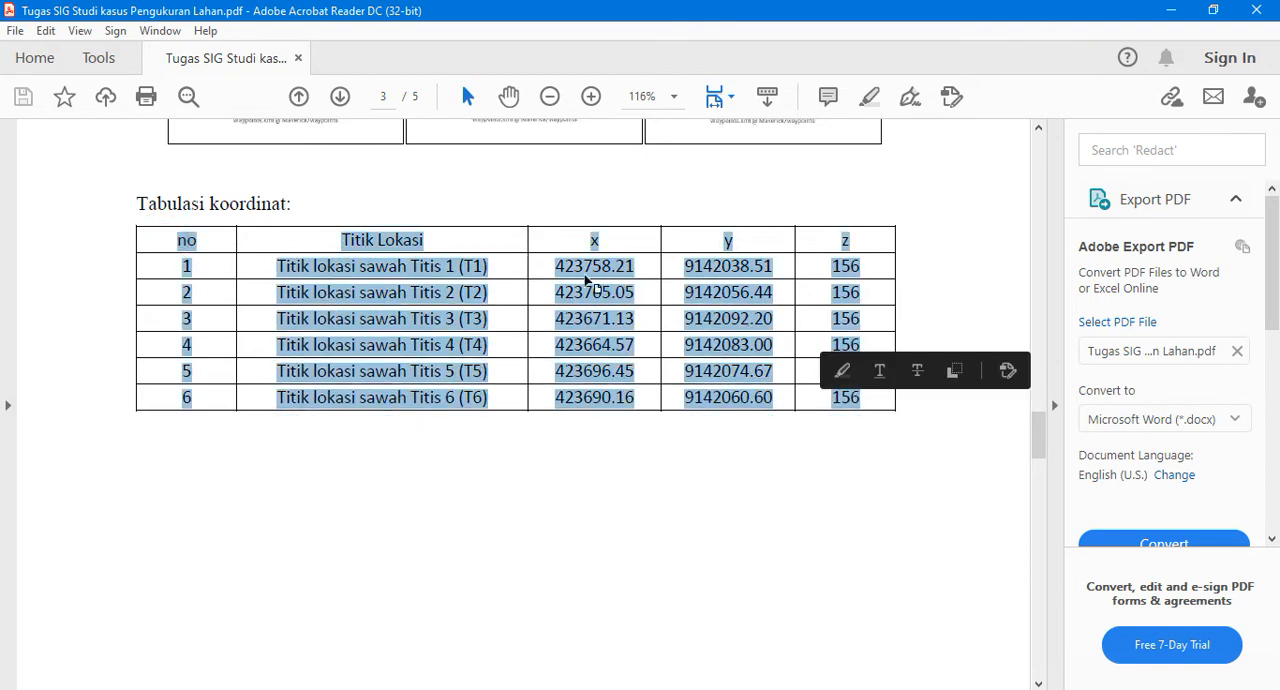
pyautogui.rightClick(566, 266)
pyautogui.click(603, 286)
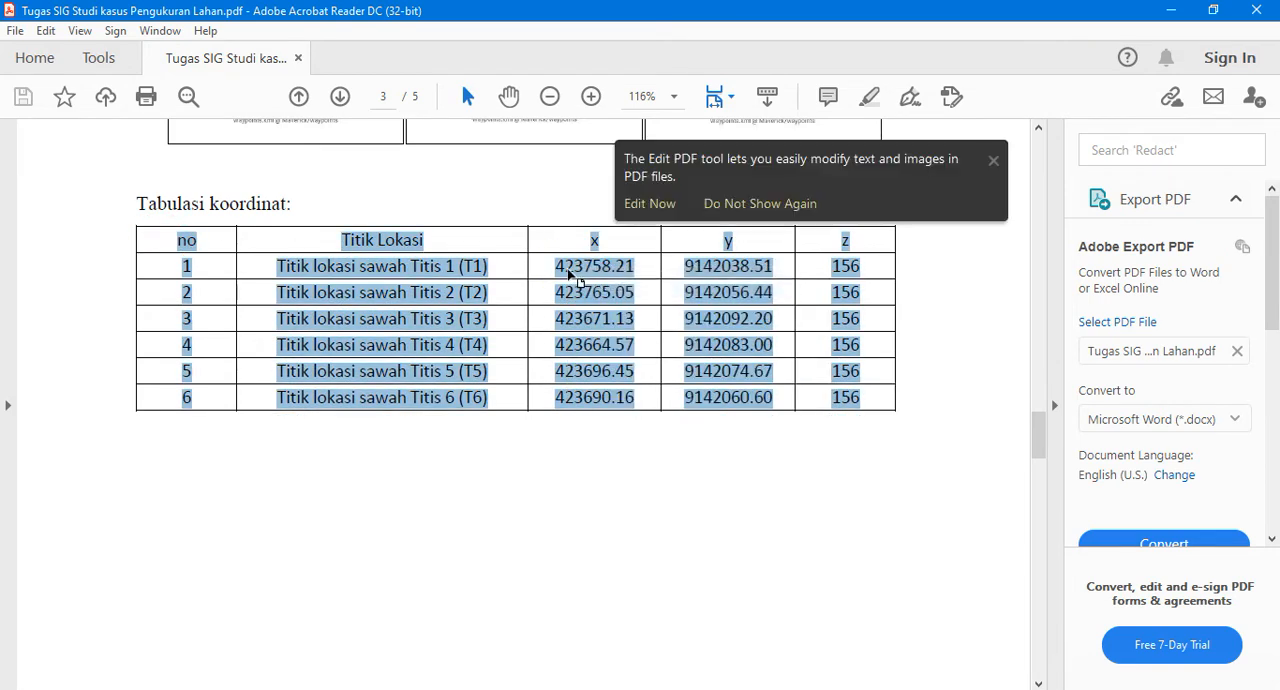
pyautogui.click(566, 267)
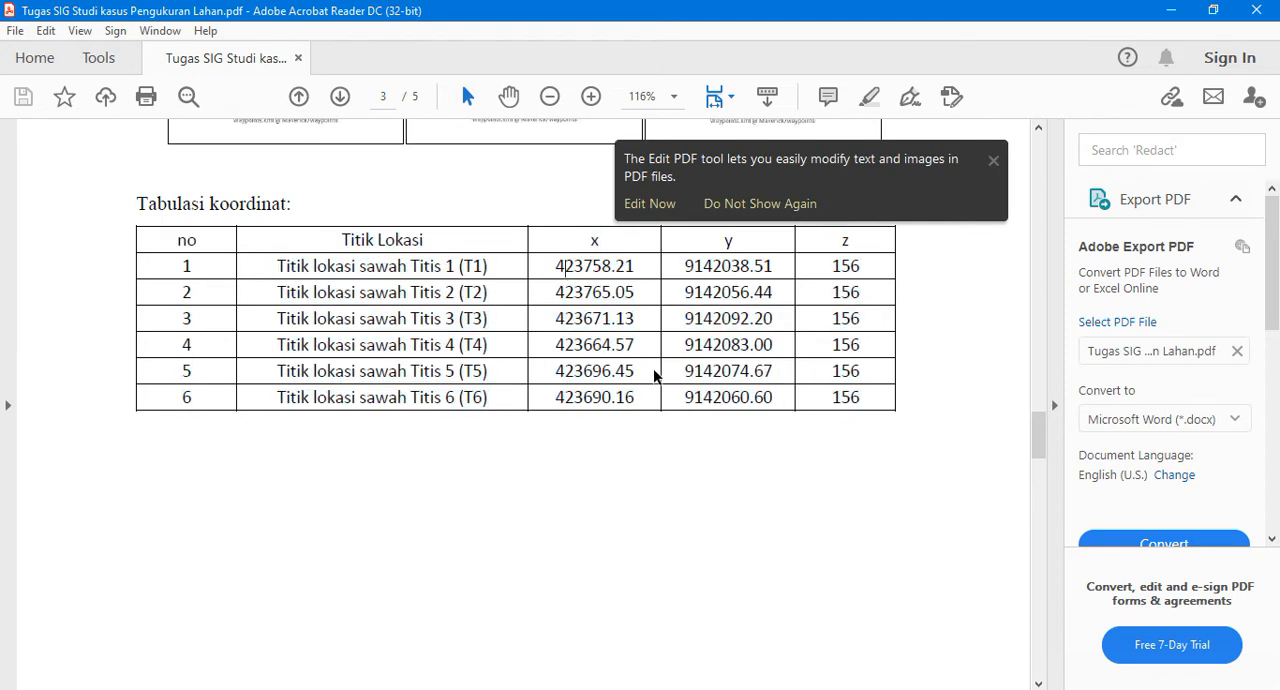
# Launch Excel and open a blank workbook
pyautogui.press('super+r')
pyautogui.press('Return')
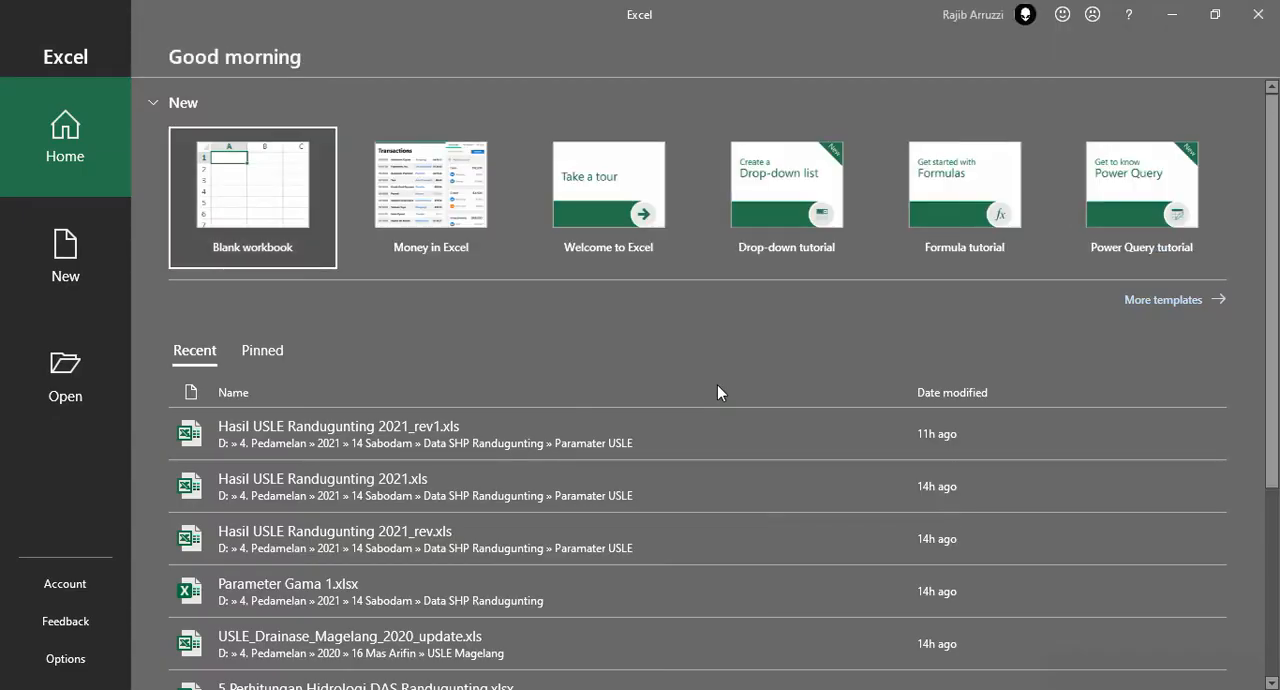
pyautogui.click(252, 196)
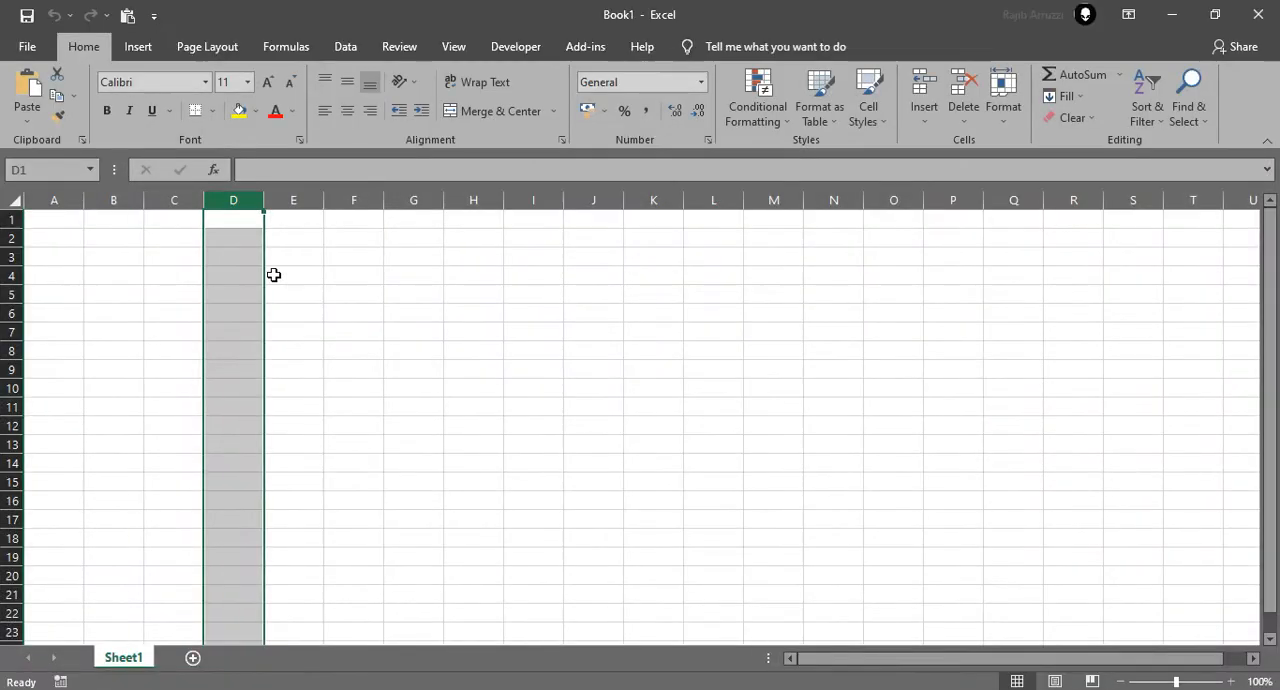
# Try to paste the copied coordinate table into cell A1
pyautogui.click(59, 218)
pyautogui.rightClick(53, 218)
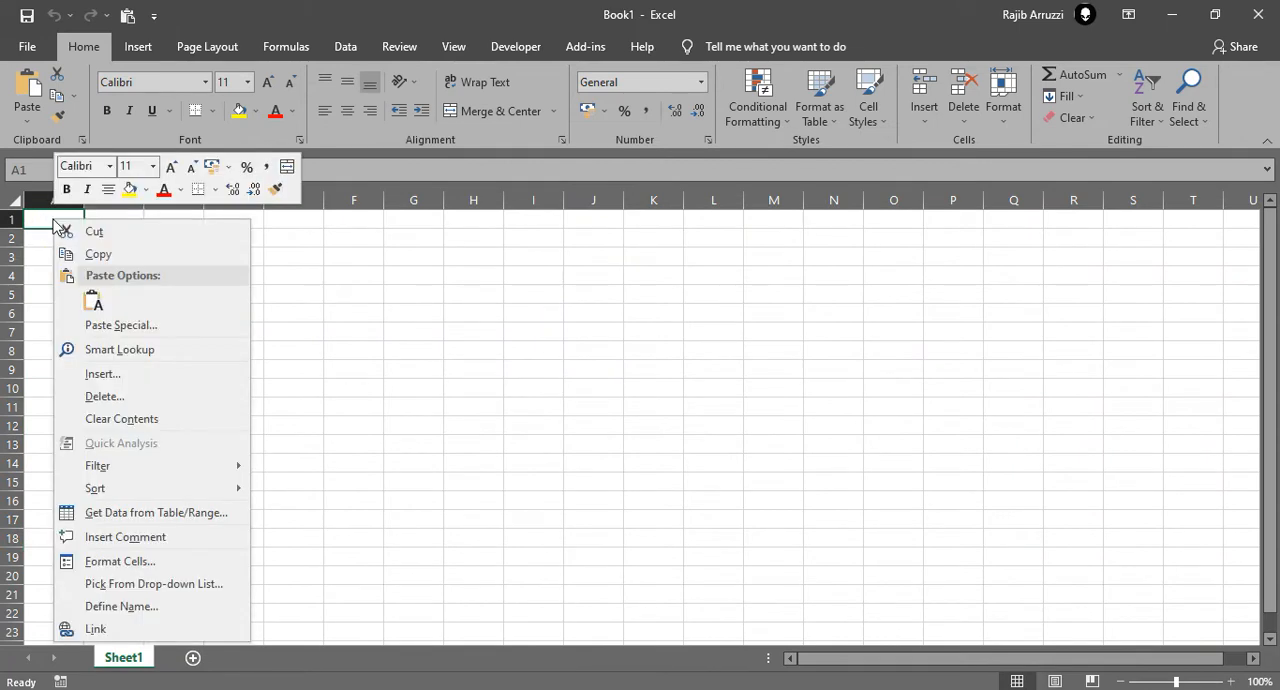
pyautogui.click(88, 301)
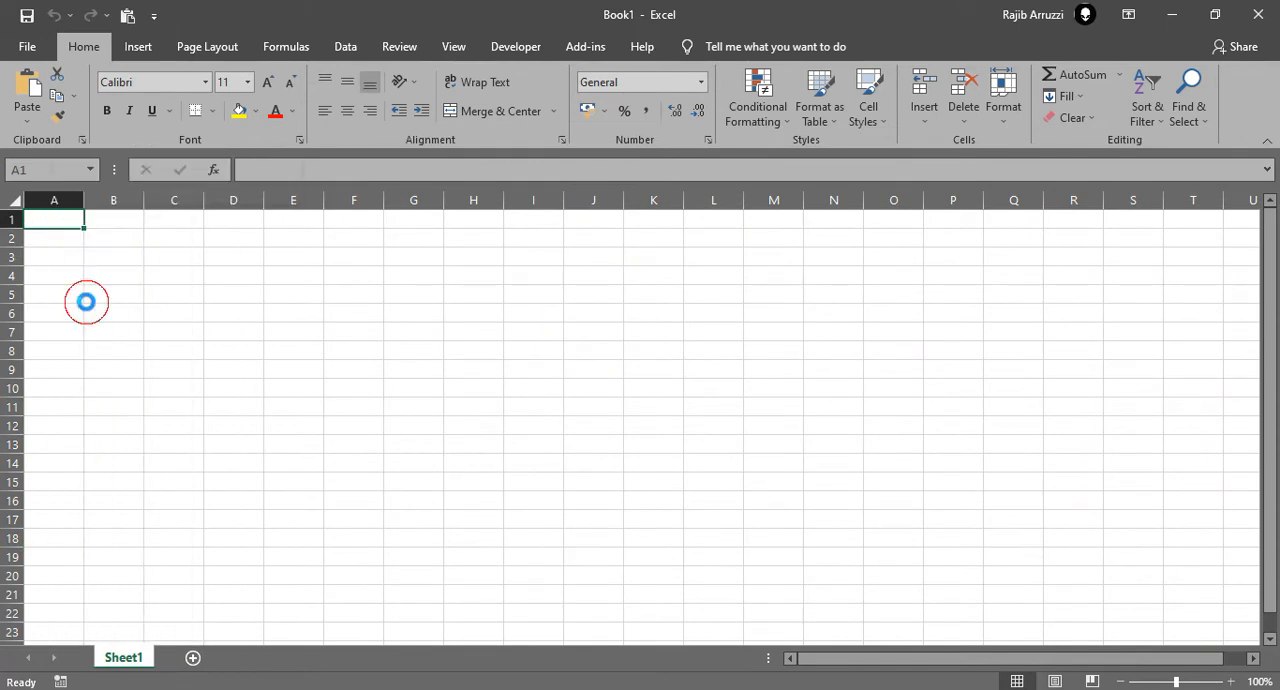
pyautogui.click(212, 271)
# Return to the PDF, dismiss the Edit PDF notice, and capture a screen snip of the "Tabulasi koordinat" table
pyautogui.hotkey('alt', 'Tab')
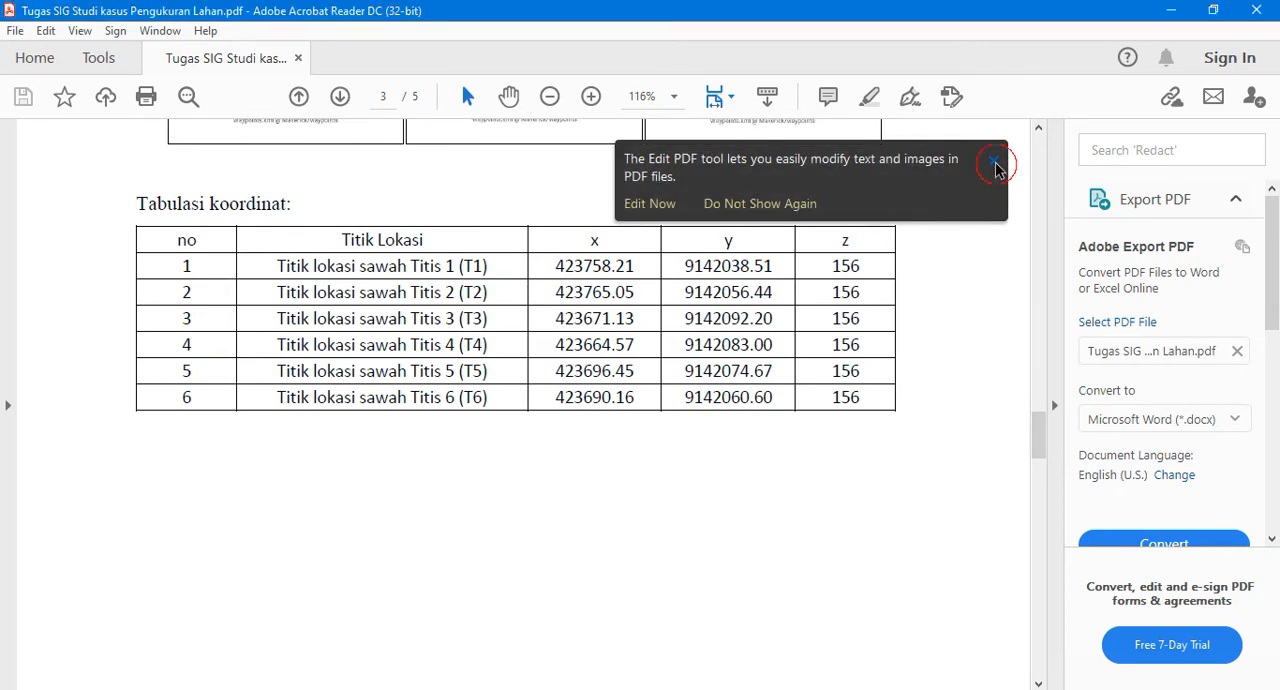
pyautogui.click(994, 162)
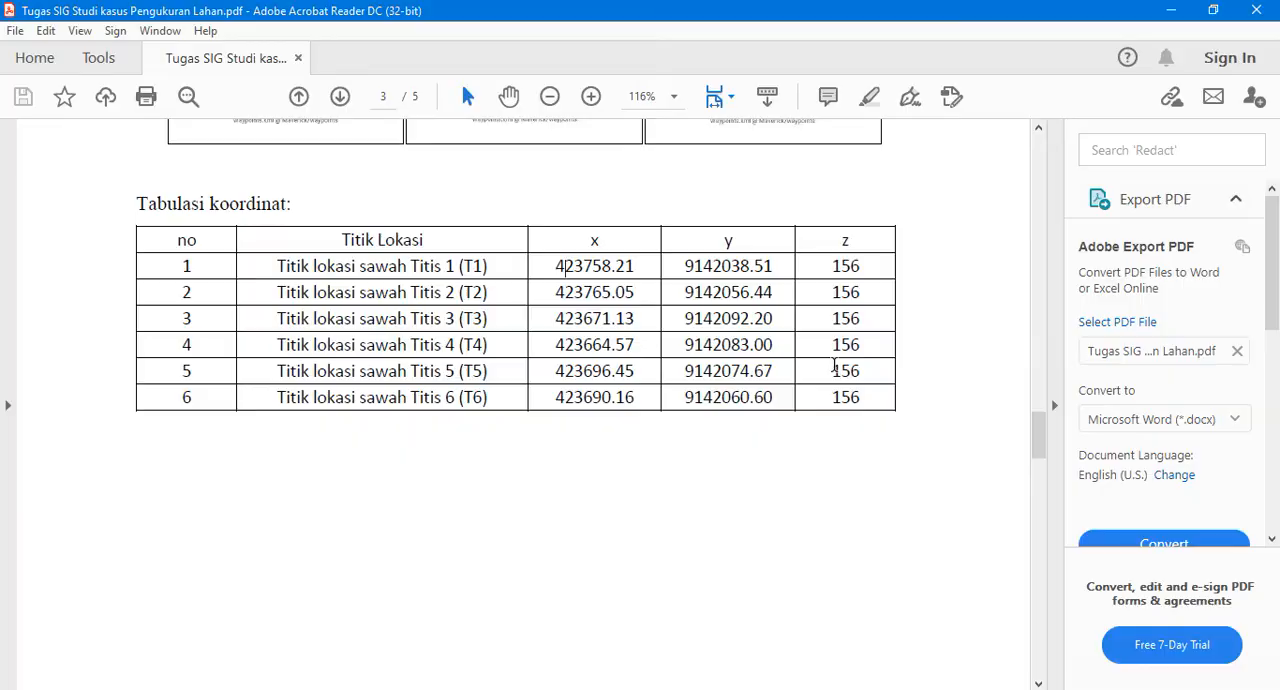
pyautogui.press('super+shift+s')
pyautogui.moveTo(129, 189); pyautogui.dragTo(911, 422)
pyautogui.hotkey('alt', 'Tab')
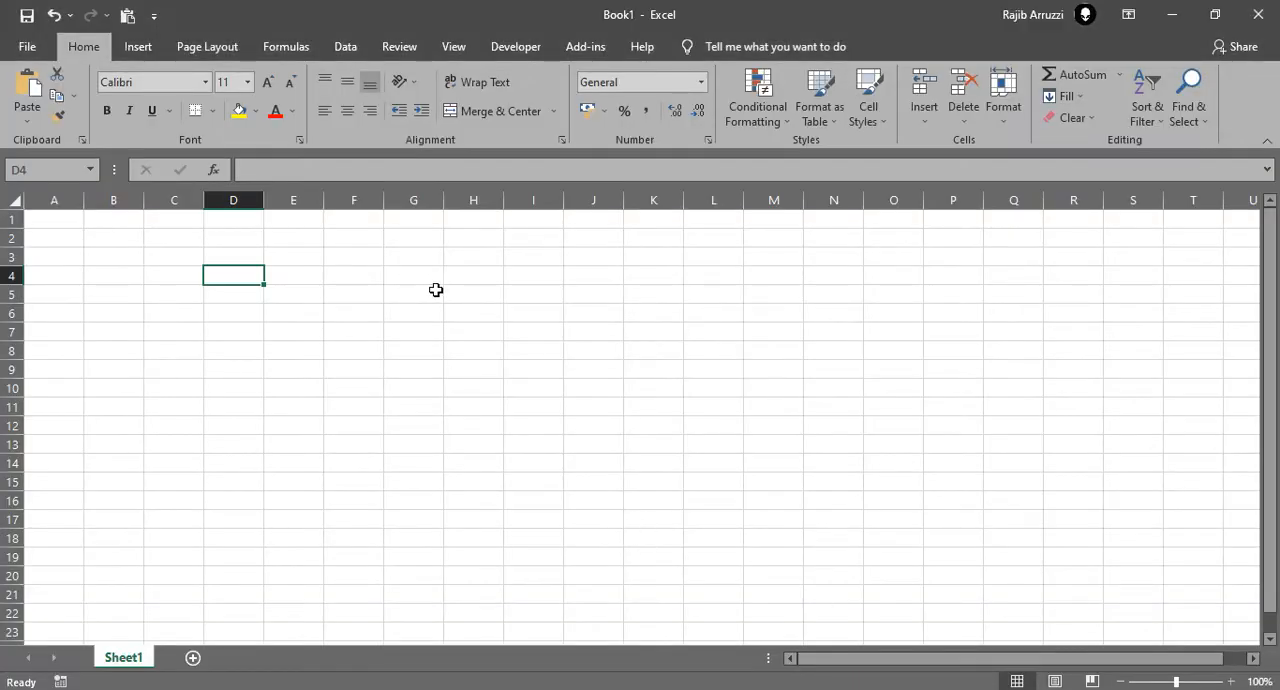
# Paste the table snip into the Excel worksheet and reposition it slightly up beside the empty columns, then deselect it
pyautogui.click(438, 280)
pyautogui.rightClick(438, 280)
pyautogui.click(478, 346)
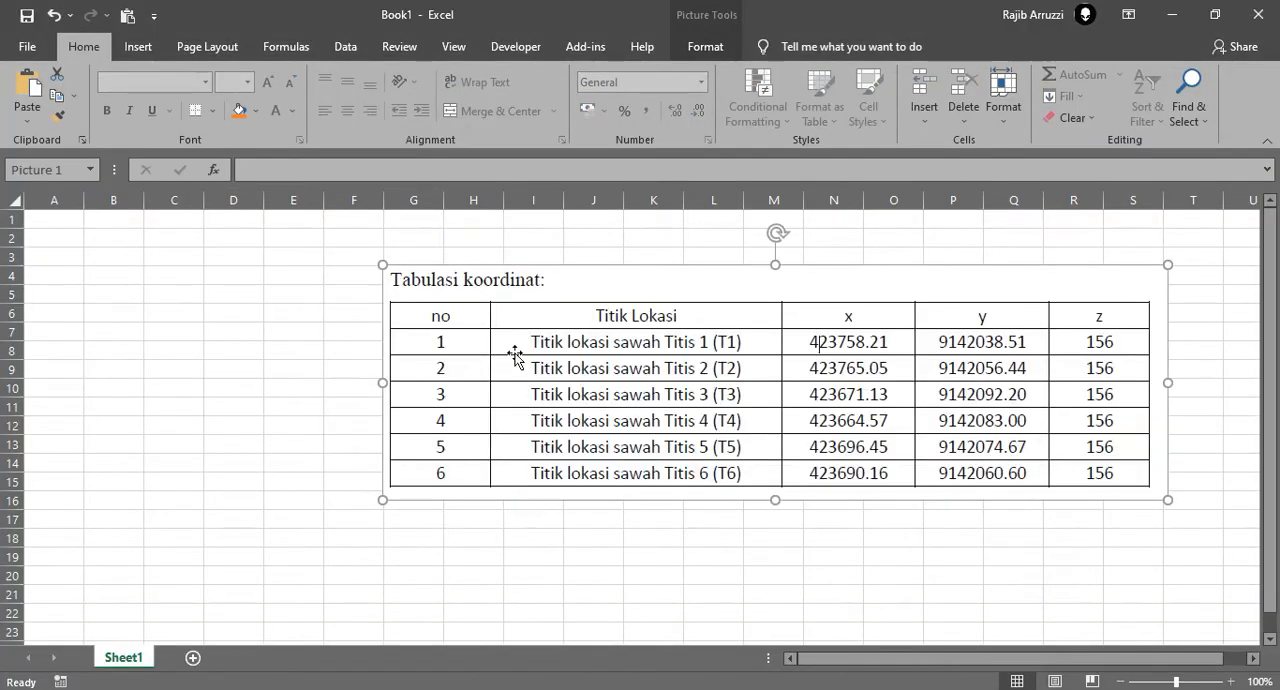
pyautogui.moveTo(514, 354); pyautogui.dragTo(503, 331)
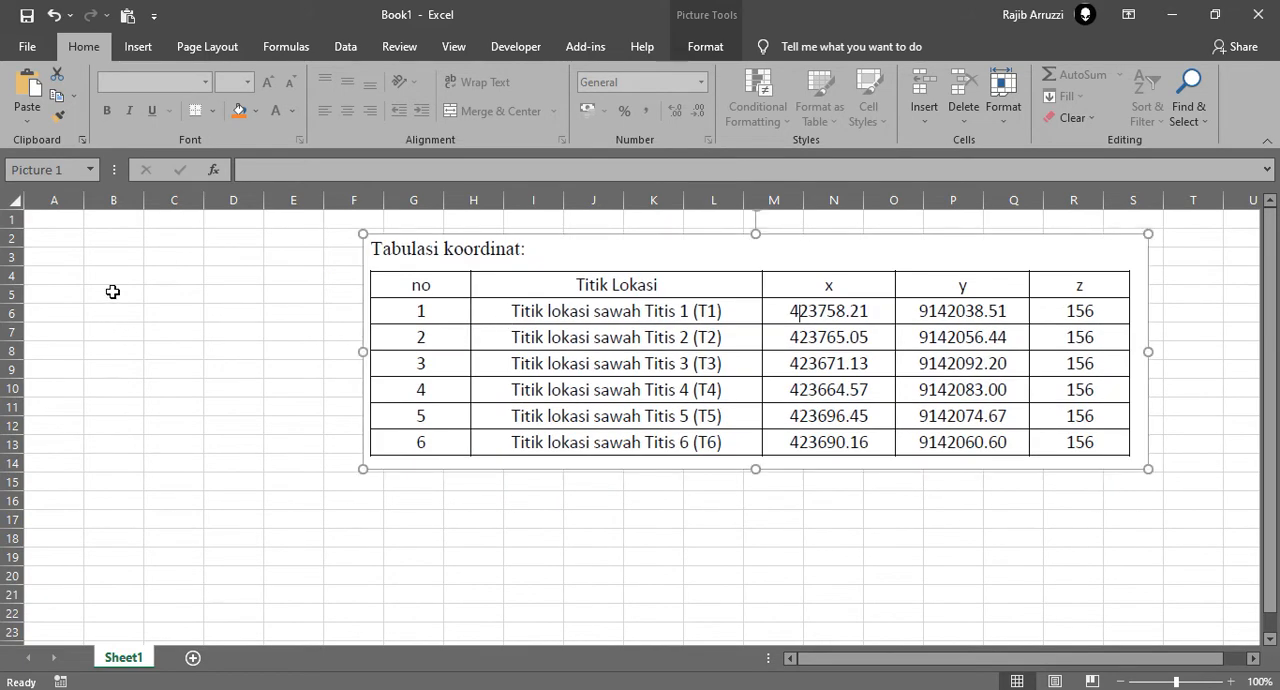
pyautogui.click(63, 229)
# Switch to the PDF and copy the coordinate table text from the "Titik Lokasi" header through the last row
pyautogui.click(781, 688)
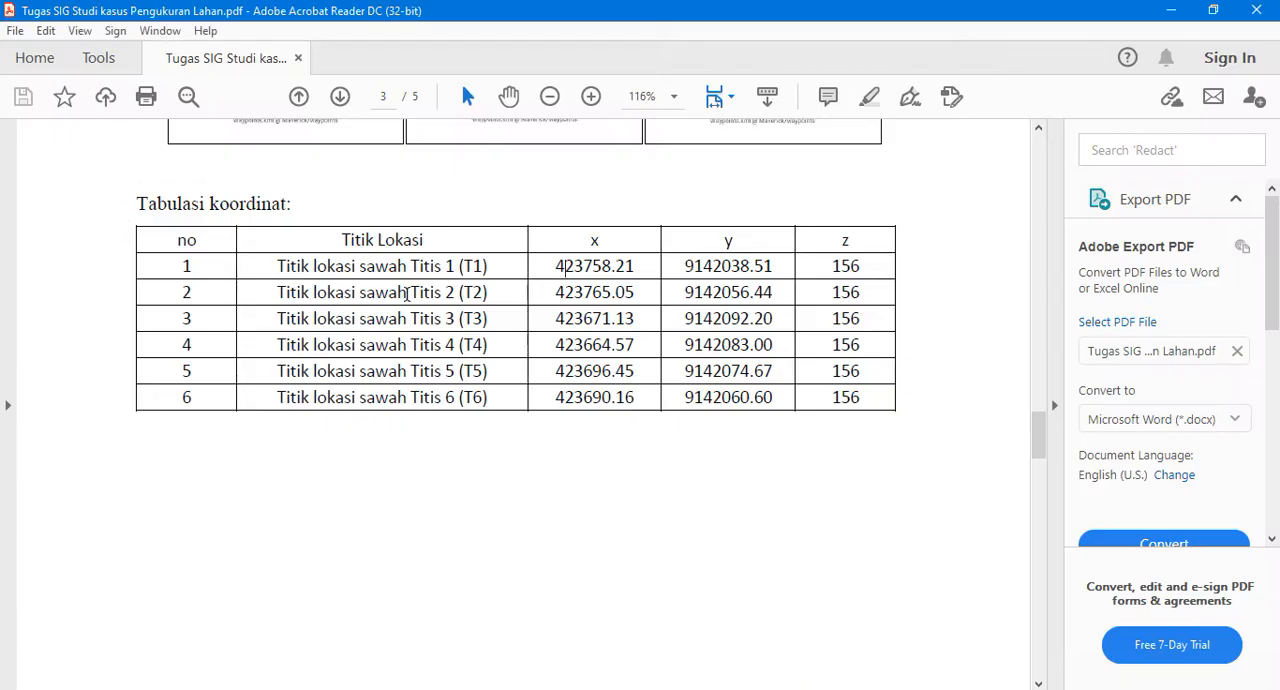
pyautogui.moveTo(190, 243); pyautogui.dragTo(862, 402)
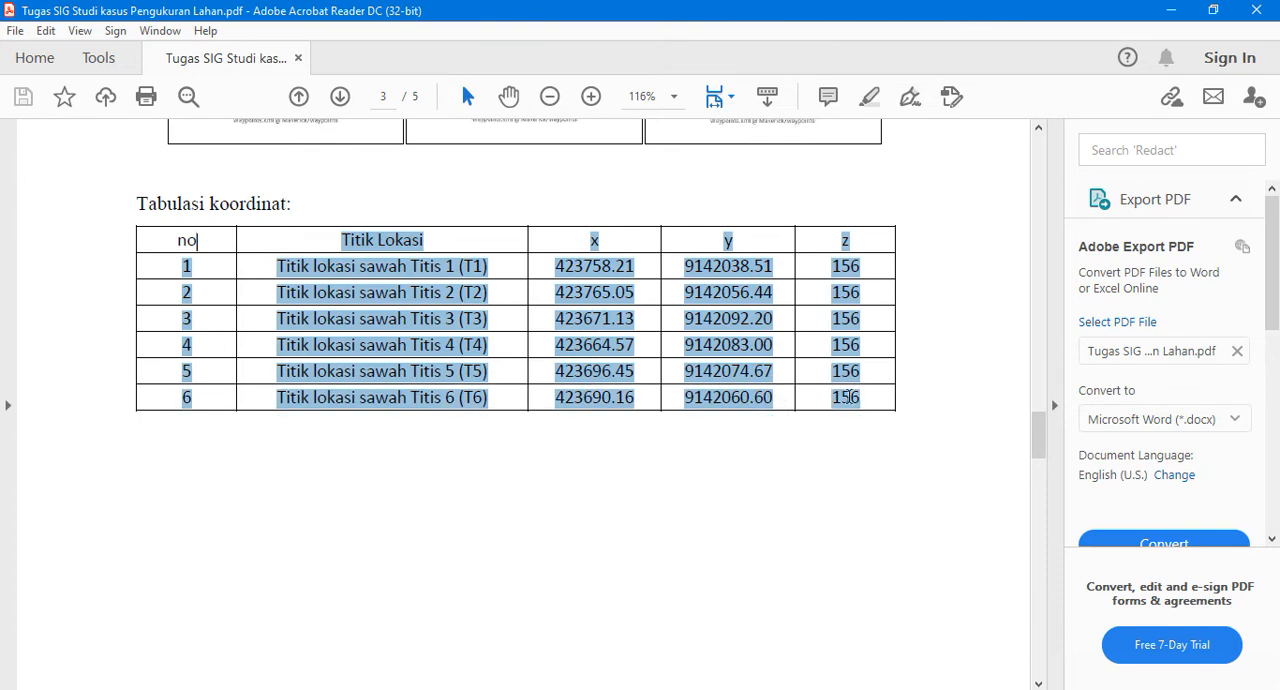
pyautogui.rightClick(733, 347)
pyautogui.click(760, 364)
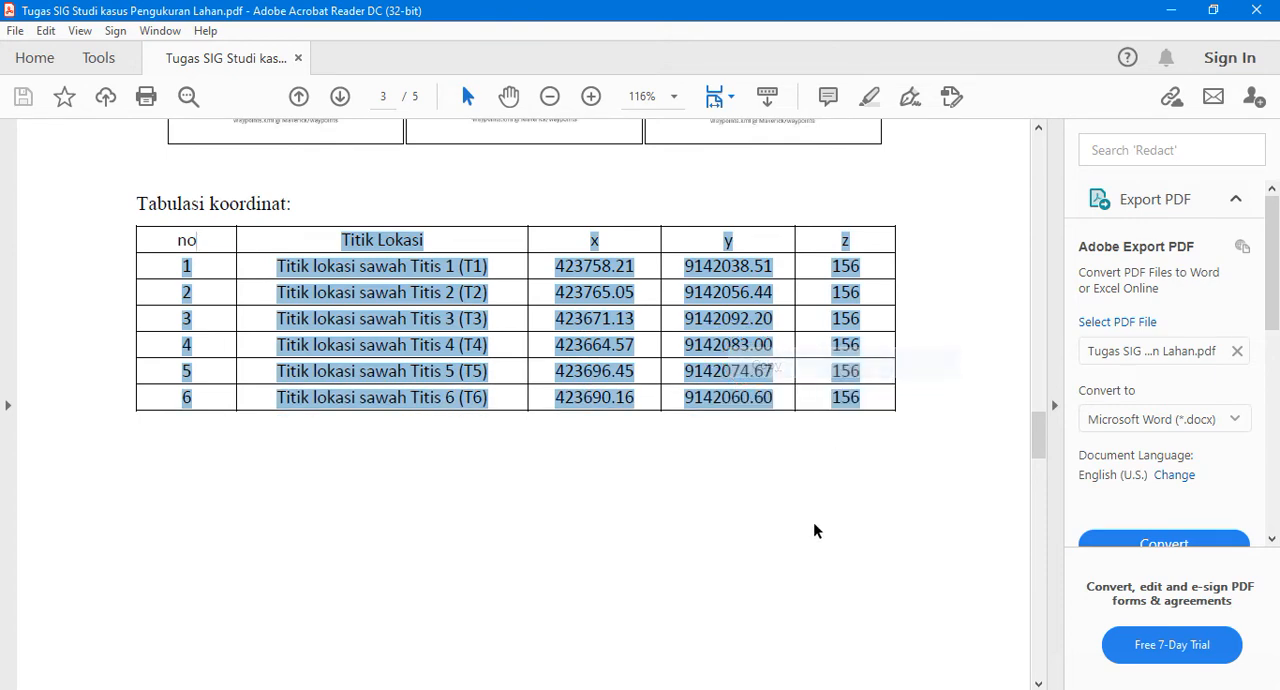
# Switch to Excel and paste the copied table text into column A starting at cell A1
pyautogui.click(829, 687)
pyautogui.click(56, 261)
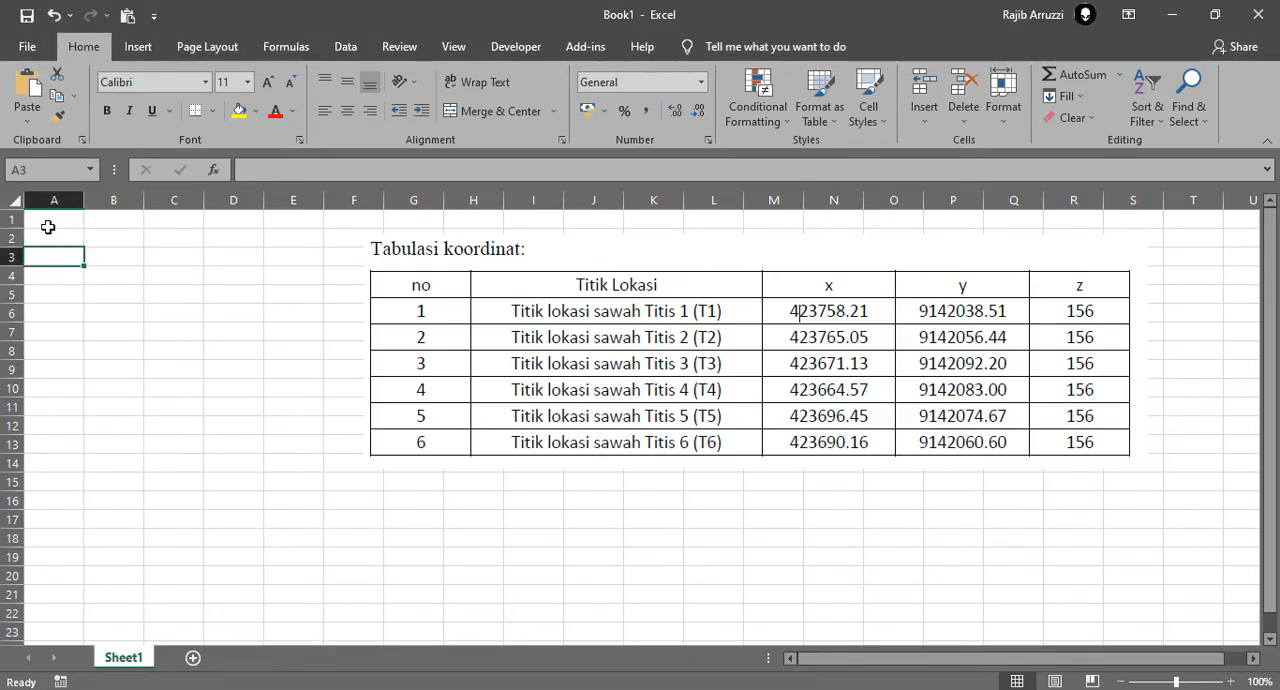
pyautogui.rightClick(46, 222)
pyautogui.click(88, 296)
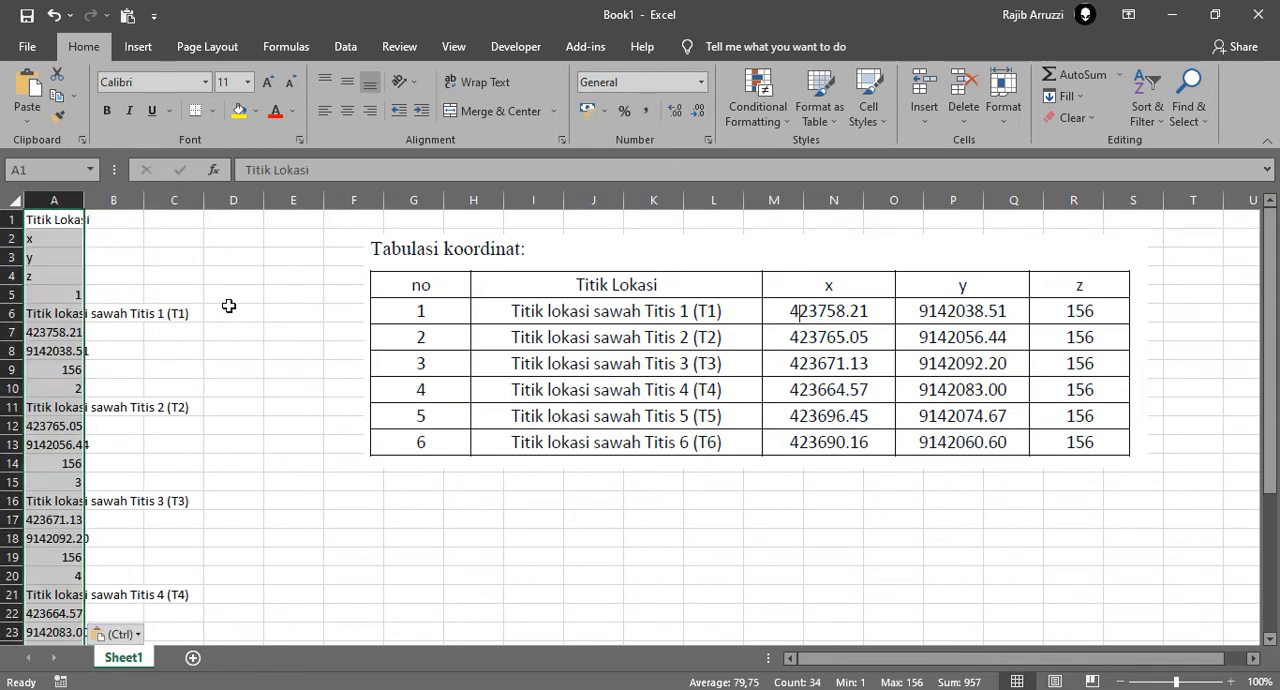
pyautogui.click(268, 298)
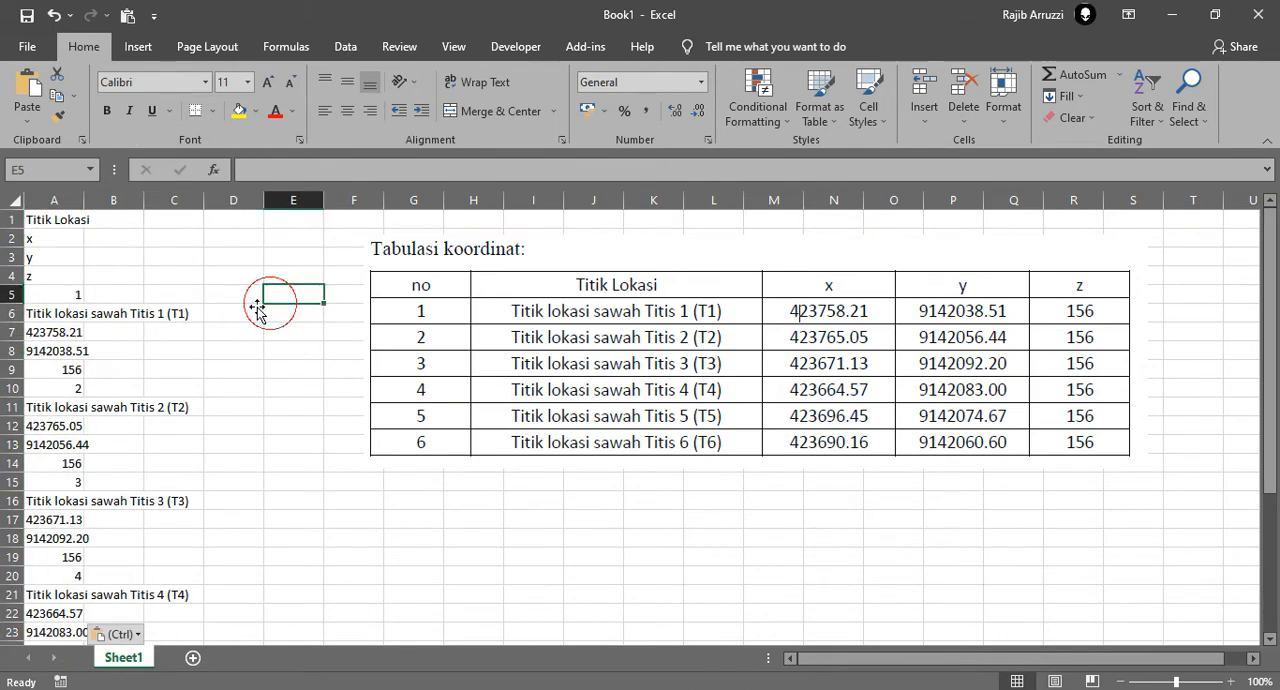
# Copy the x, y and z headers in A2:A4 and paste them transposed into row 1 starting at B1
pyautogui.click(67, 243)
pyautogui.keyDown('shift'); pyautogui.click(50, 272); pyautogui.keyUp('shift')
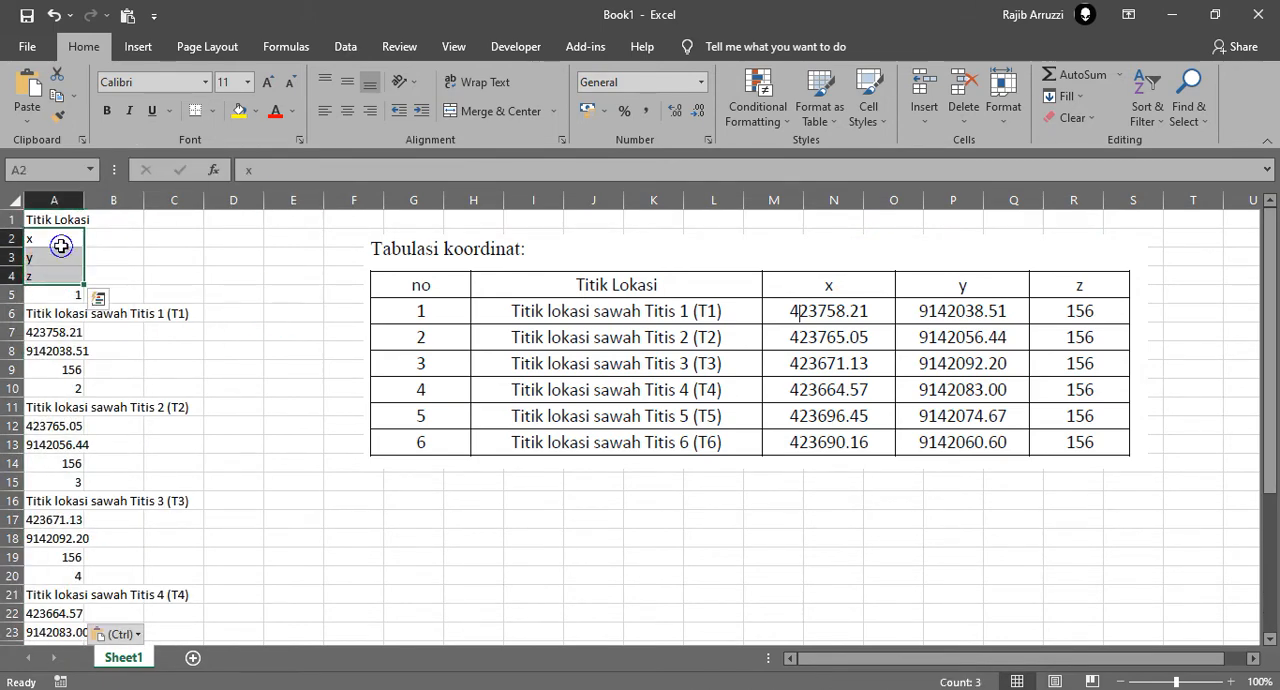
pyautogui.rightClick(61, 246)
pyautogui.click(95, 275)
pyautogui.click(109, 218)
pyautogui.rightClick(112, 219)
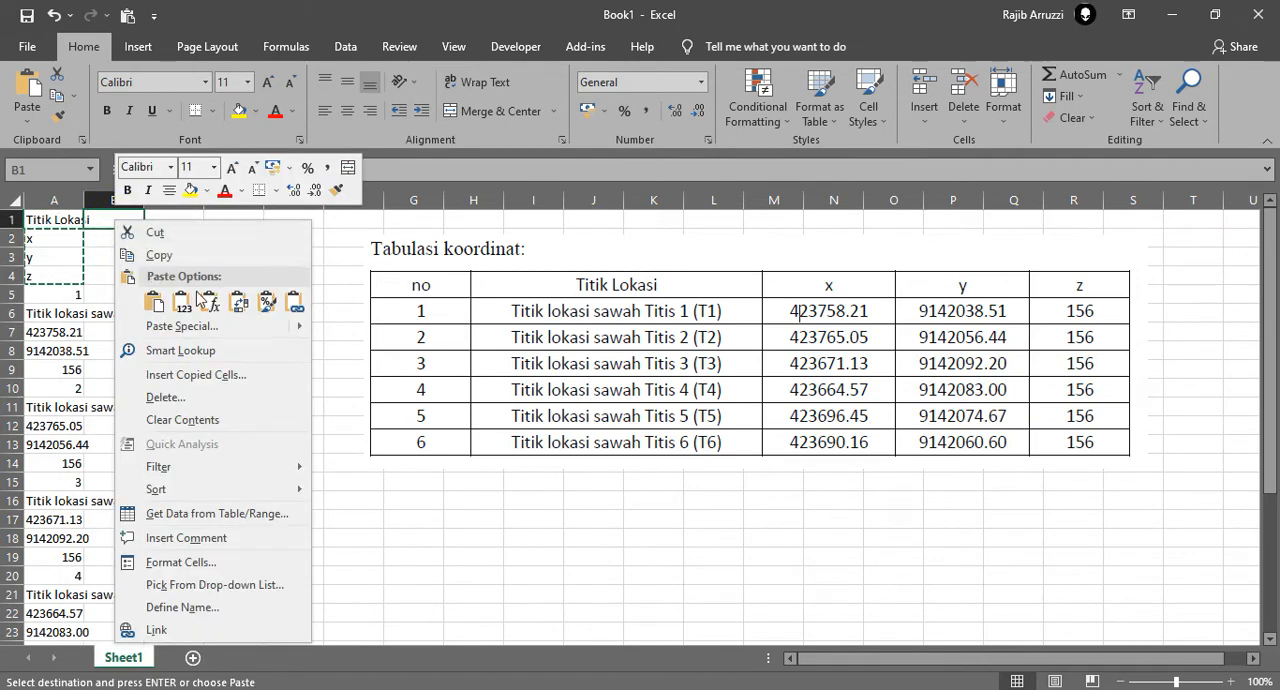
pyautogui.click(238, 301)
# Delete the original x, y and z entries from cells A2:A4
pyautogui.moveTo(50, 238); pyautogui.dragTo(55, 280)
pyautogui.press('Delete')
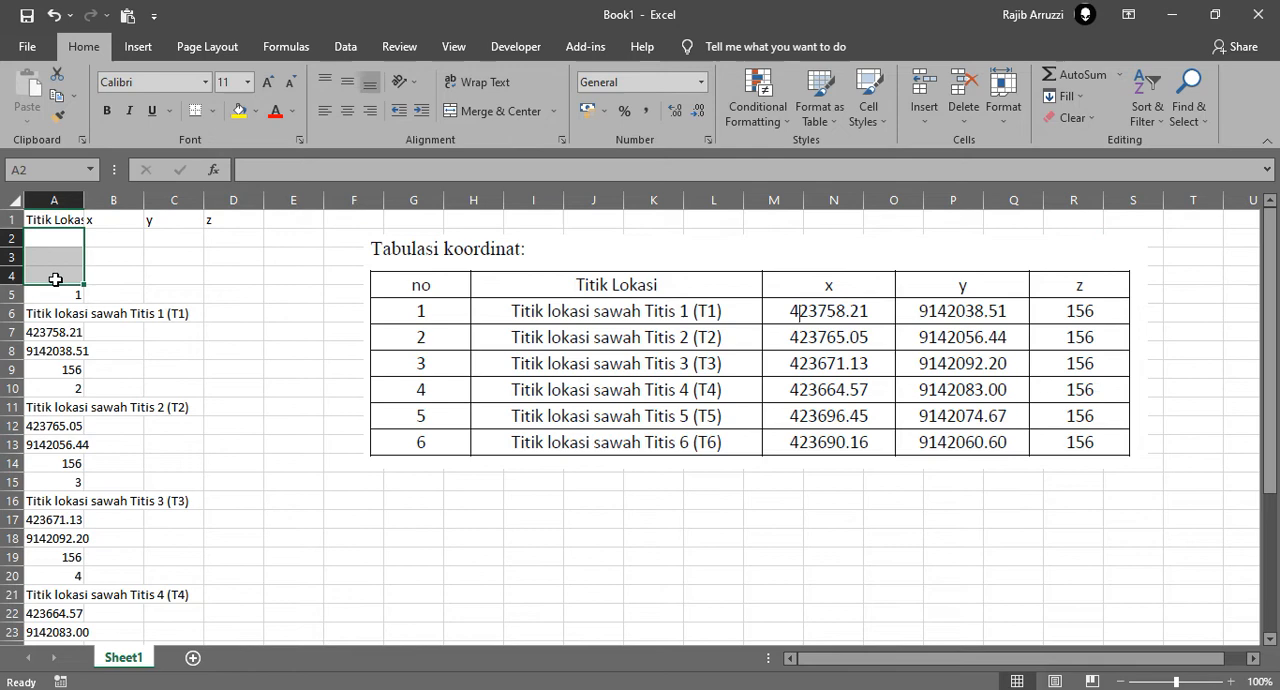
pyautogui.click(240, 317)
# Copy the Titis 1 record in A5:A9, paste it transposed starting at A2, and clear the original cells
pyautogui.click(68, 299)
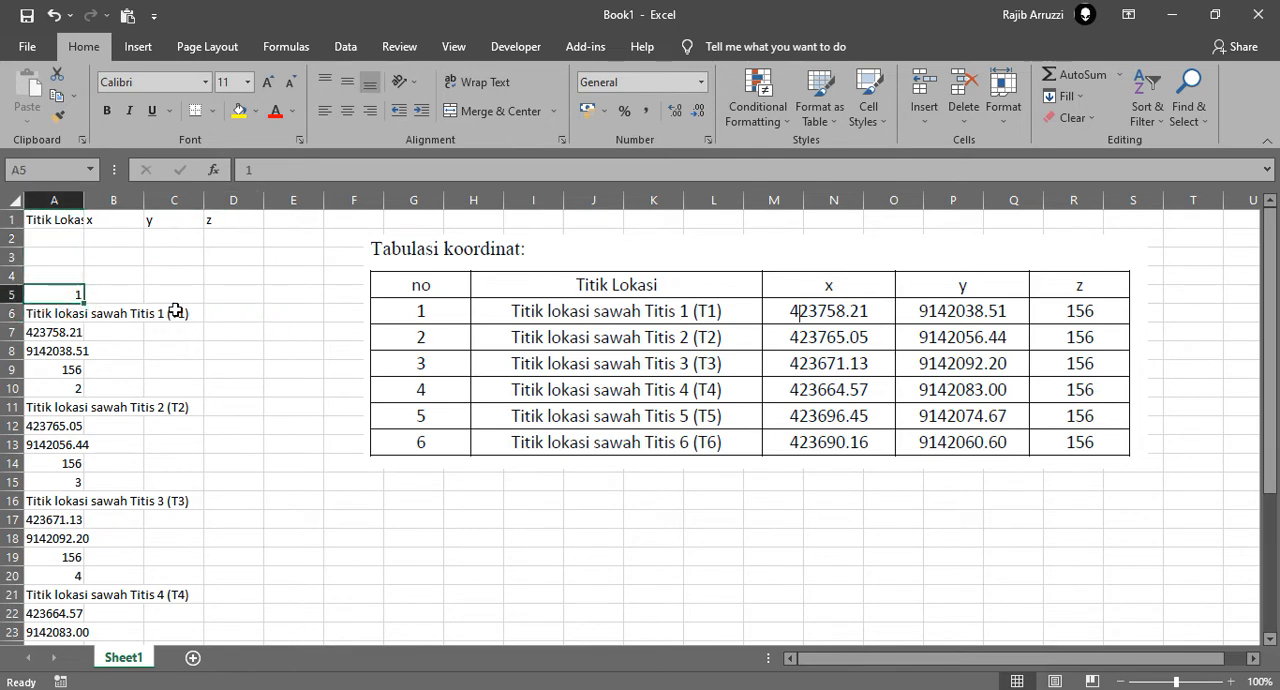
pyautogui.keyDown('shift'); pyautogui.click(68, 369); pyautogui.keyUp('shift')
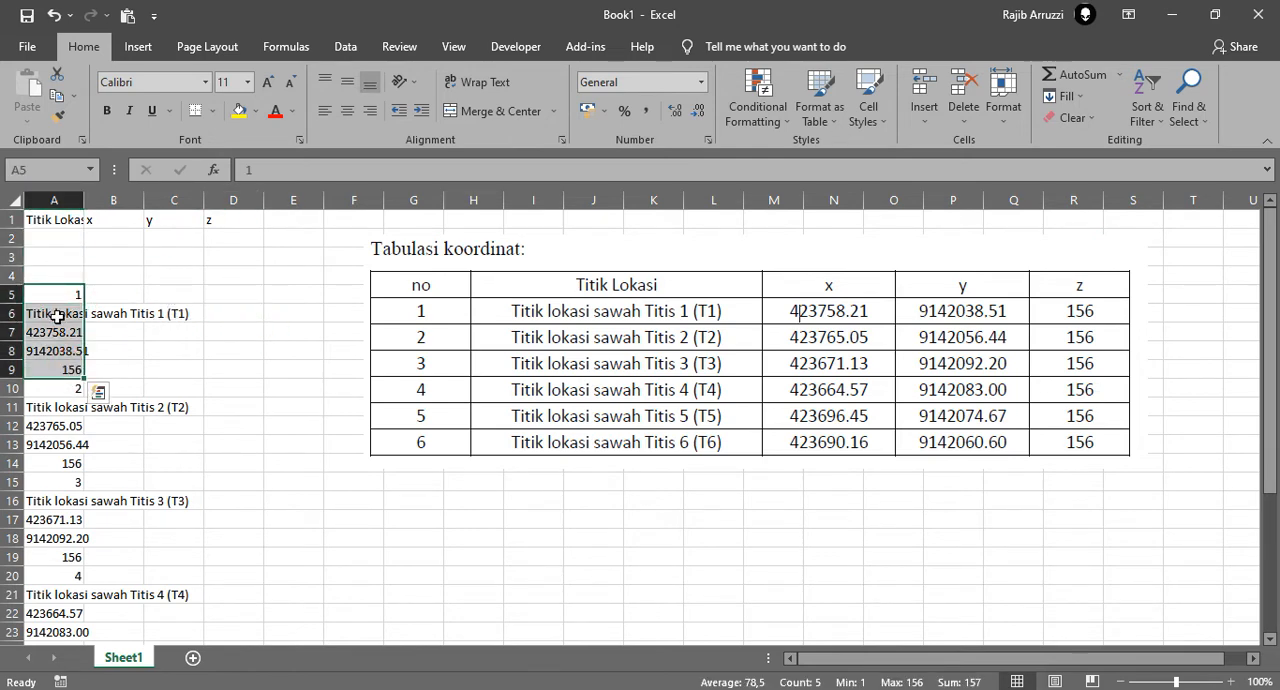
pyautogui.rightClick(66, 330)
pyautogui.click(105, 279)
pyautogui.rightClick(61, 242)
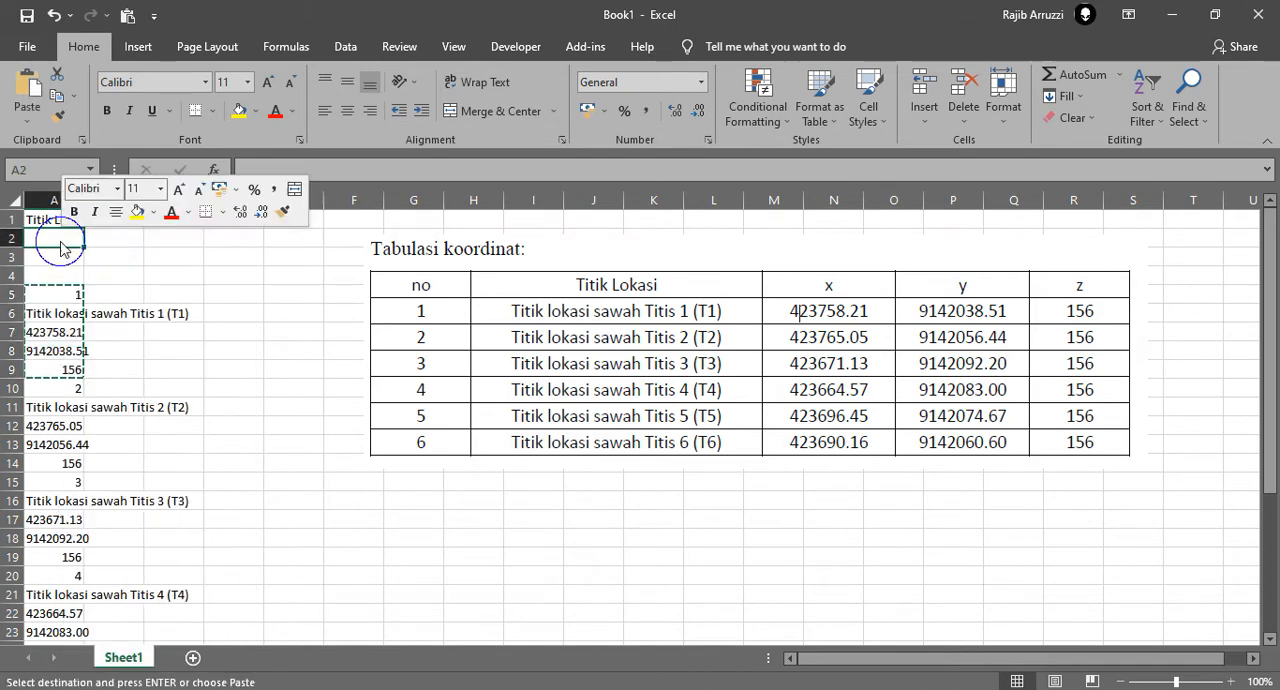
pyautogui.click(183, 318)
pyautogui.click(155, 273)
pyautogui.moveTo(98, 292); pyautogui.dragTo(258, 364)
pyautogui.press('Delete')
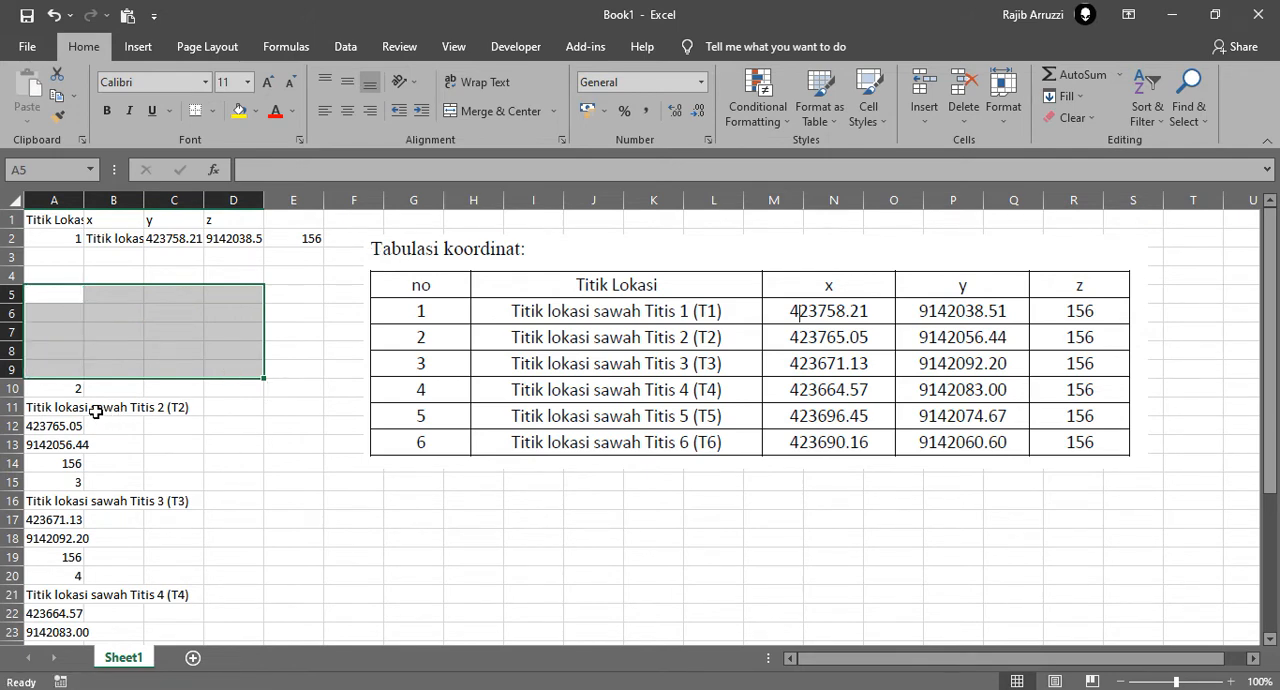
# Copy the Titis 2 record in A10:A14 and paste it transposed into row 3 starting at A3
pyautogui.moveTo(68, 391); pyautogui.dragTo(80, 462)
pyautogui.hotkey('ctrl', 'c')
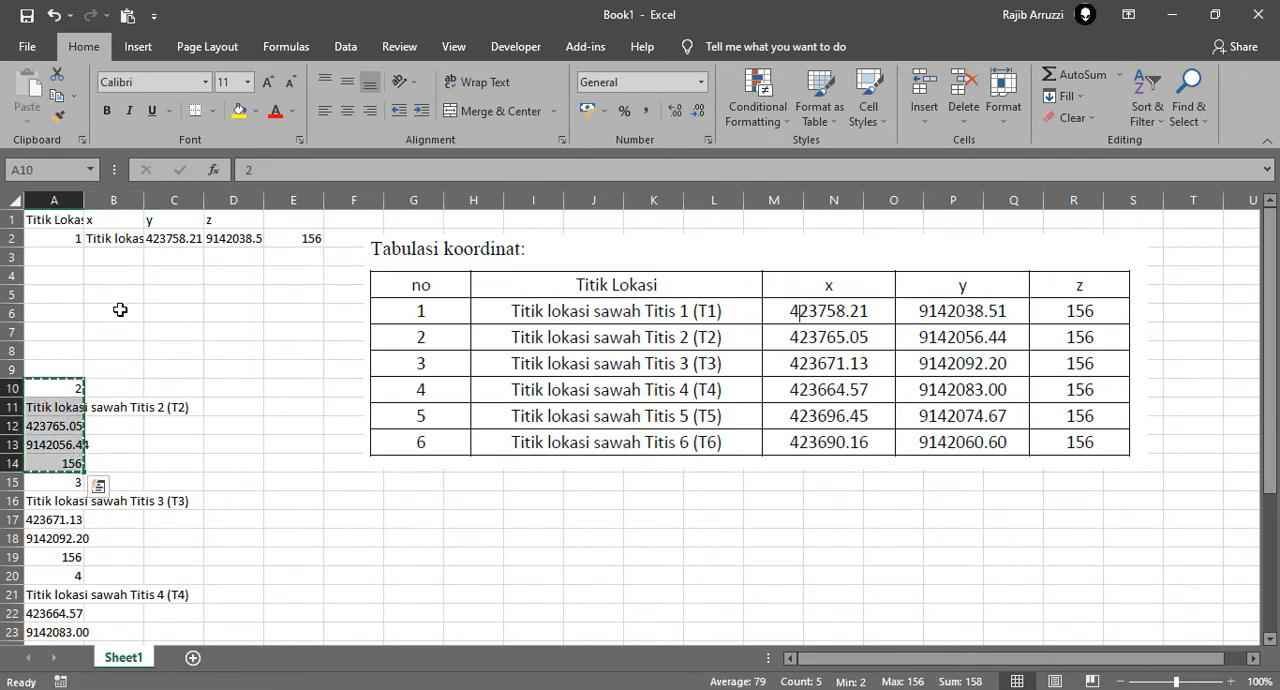
pyautogui.click(65, 257)
pyautogui.rightClick(65, 258)
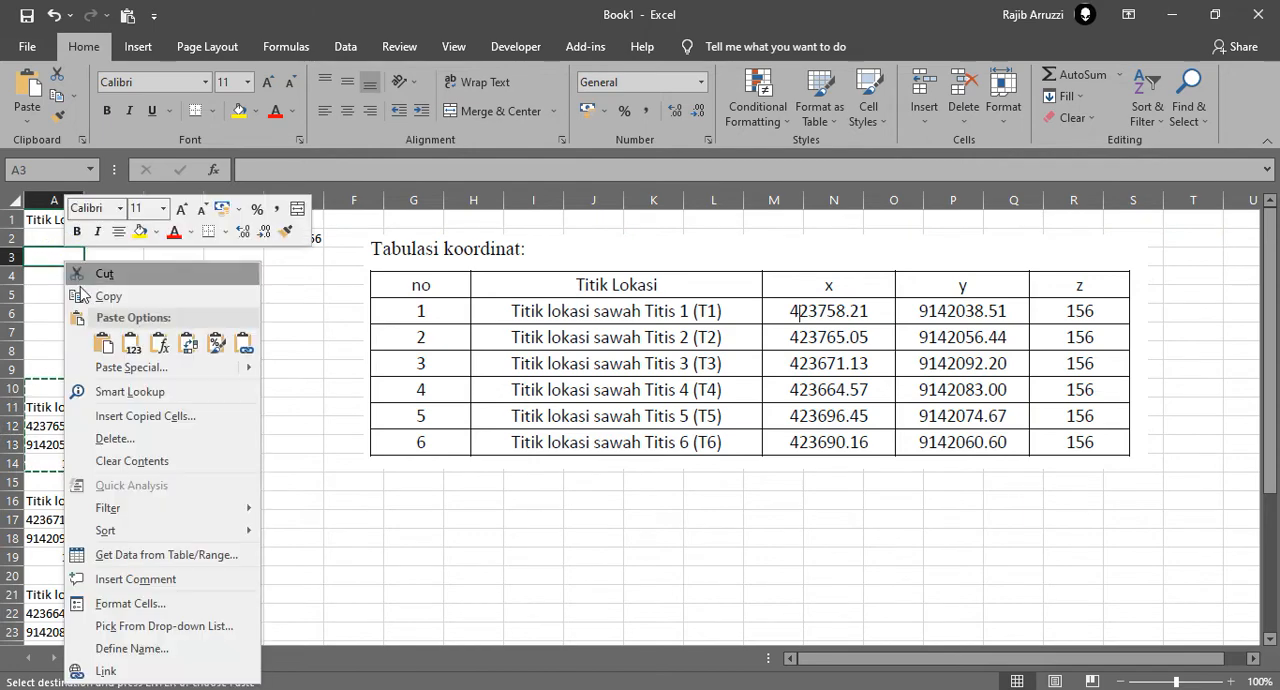
pyautogui.click(188, 345)
# Copy the Titis 3 record in A15:A19 and paste it transposed into row 4 starting at A4
pyautogui.moveTo(62, 484); pyautogui.dragTo(58, 553)
pyautogui.hotkey('ctrl', 'c')
pyautogui.click(56, 274)
pyautogui.rightClick(54, 268)
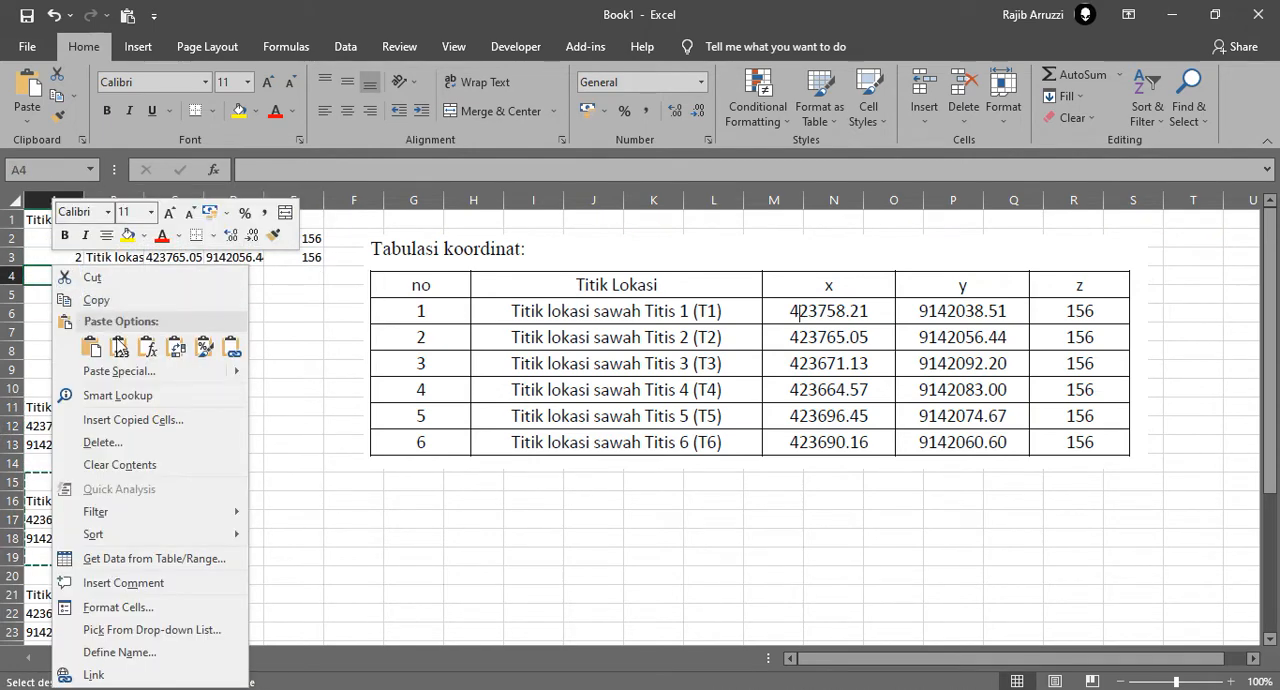
pyautogui.click(178, 347)
# Copy the Titis 4 record in A20:A24 and paste it transposed into row 5 starting at A5
pyautogui.scroll(-2, 93, 503)
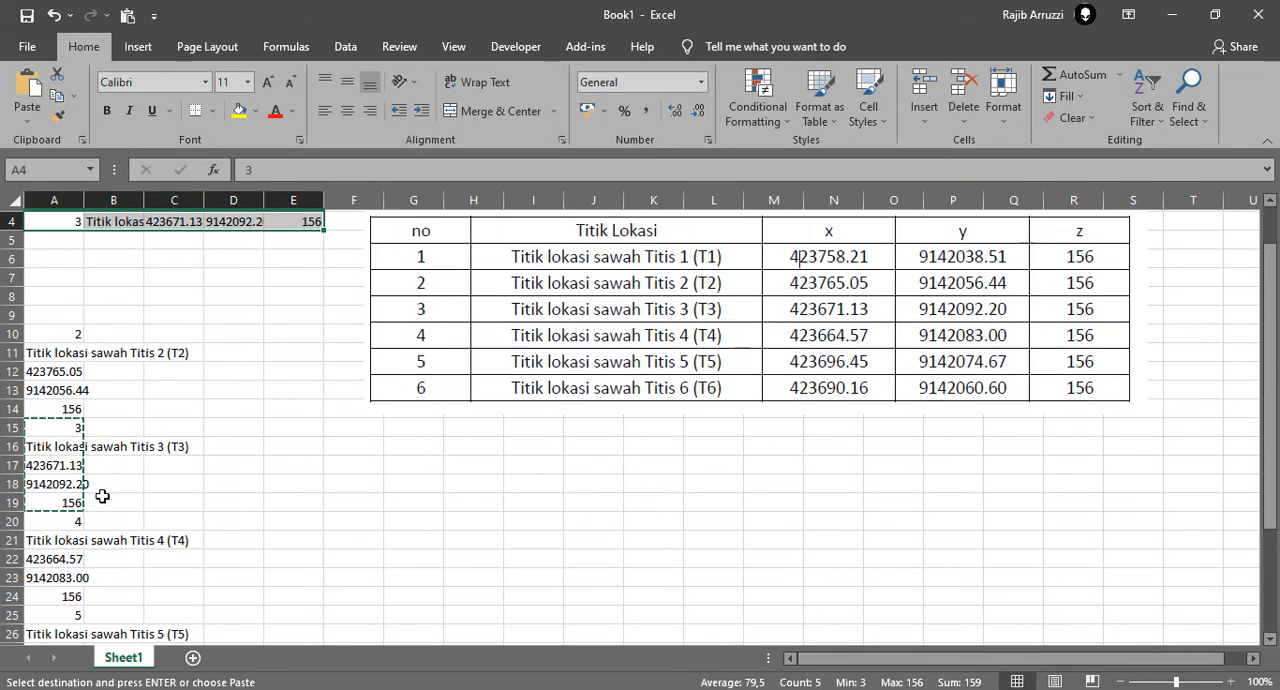
pyautogui.moveTo(73, 463); pyautogui.dragTo(66, 538)
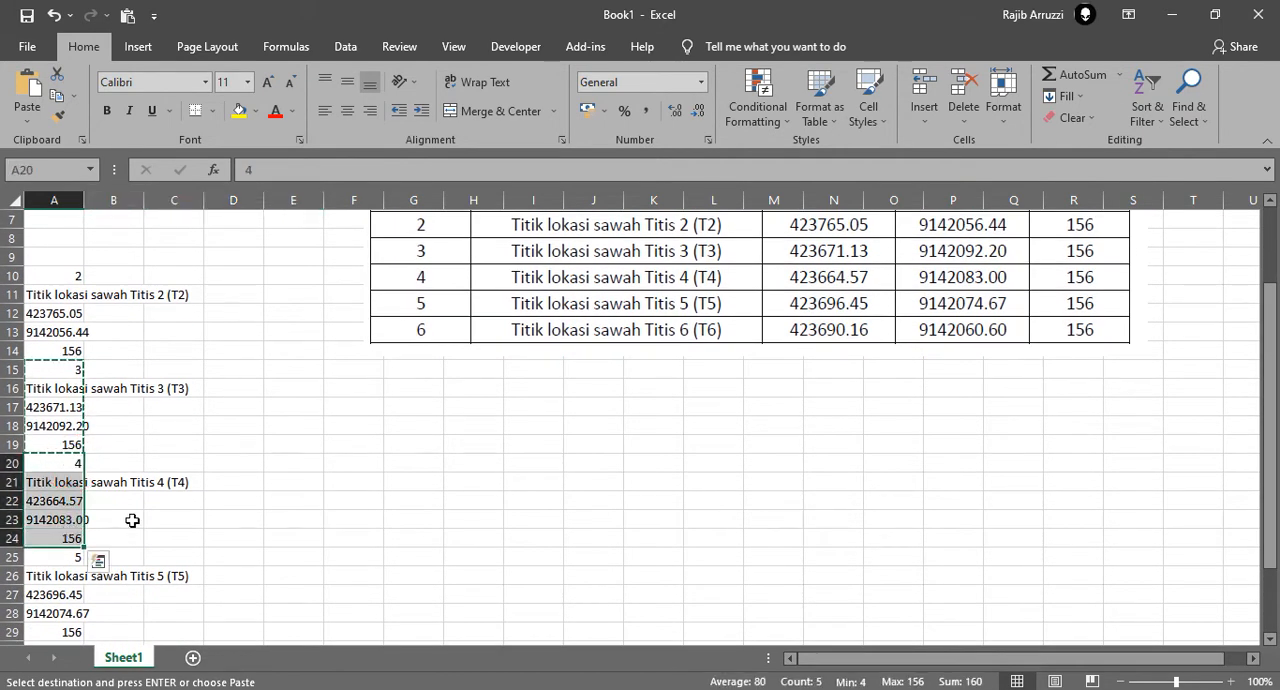
pyautogui.hotkey('ctrl', 'c')
pyautogui.scroll(2, 150, 400)
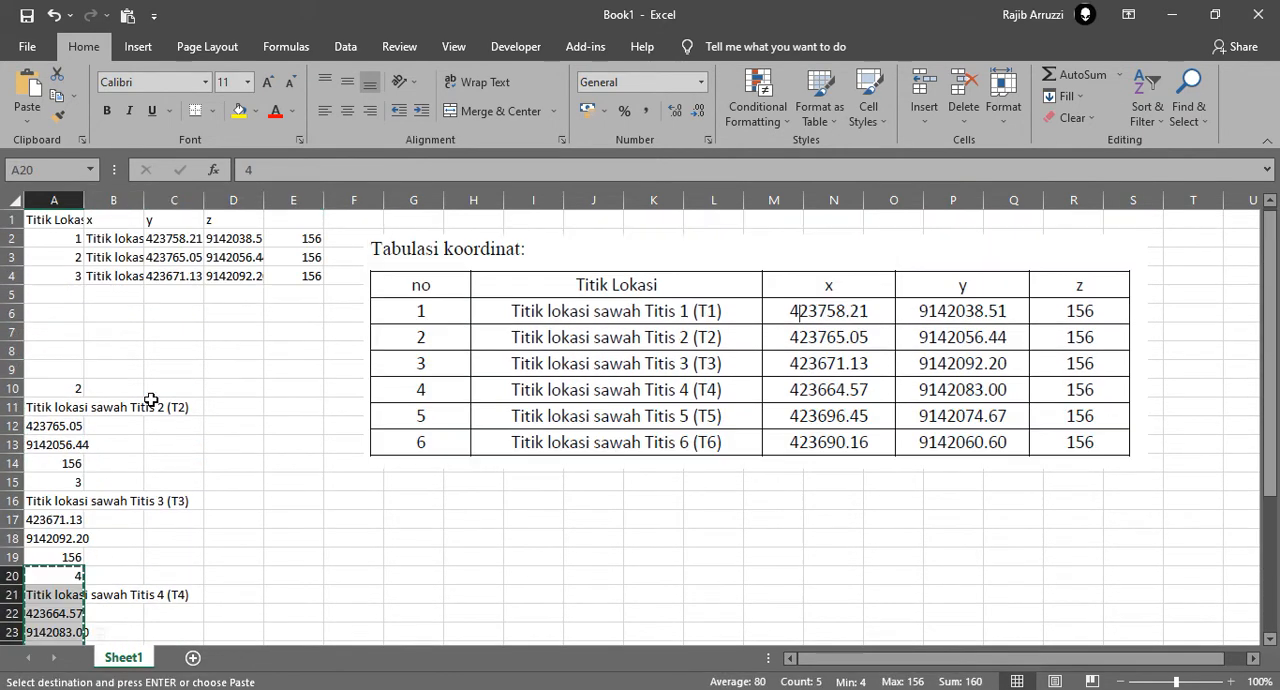
pyautogui.rightClick(62, 294)
pyautogui.click(187, 347)
# Copy the Titis 5 record in A25:A29 and paste it transposed into row 6 starting at A6
pyautogui.scroll(-4, 180, 390)
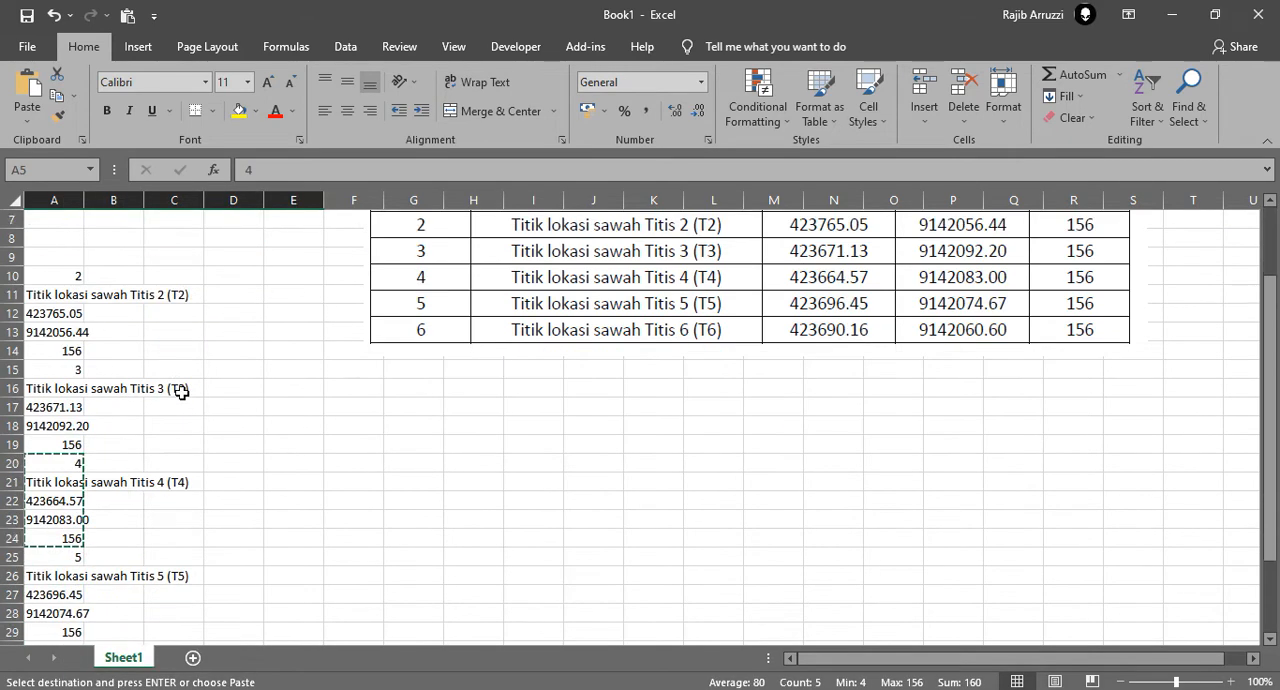
pyautogui.moveTo(74, 444); pyautogui.dragTo(70, 522)
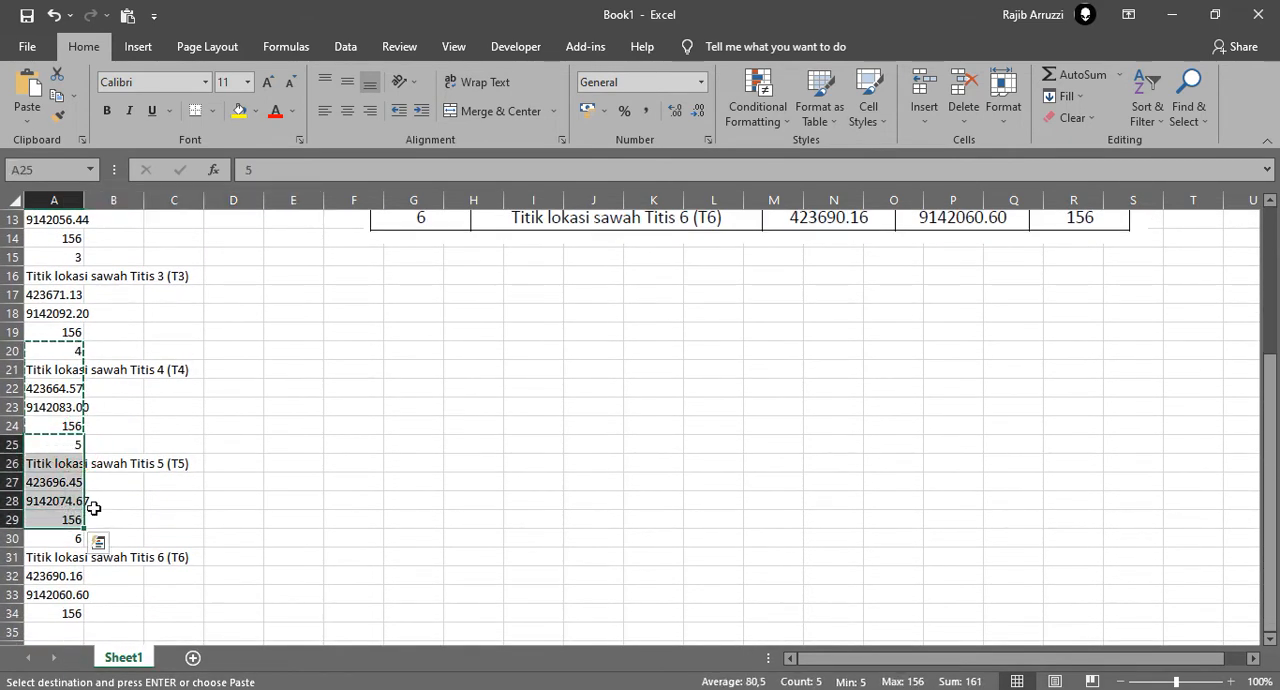
pyautogui.scroll(4, 160, 396)
pyautogui.rightClick(50, 313)
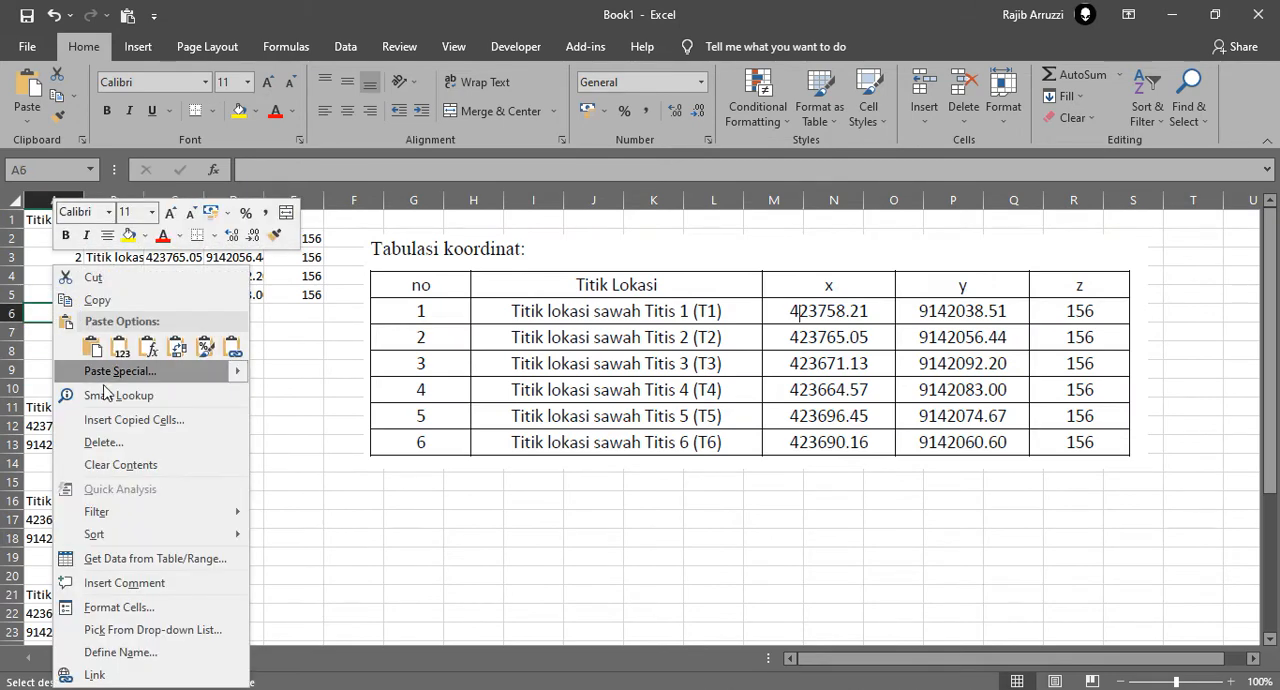
pyautogui.click(165, 362)
# Copy the Titis 6 record in A30:A34 and paste it transposed into row 7 starting at A7
pyautogui.scroll(-6, 165, 362)
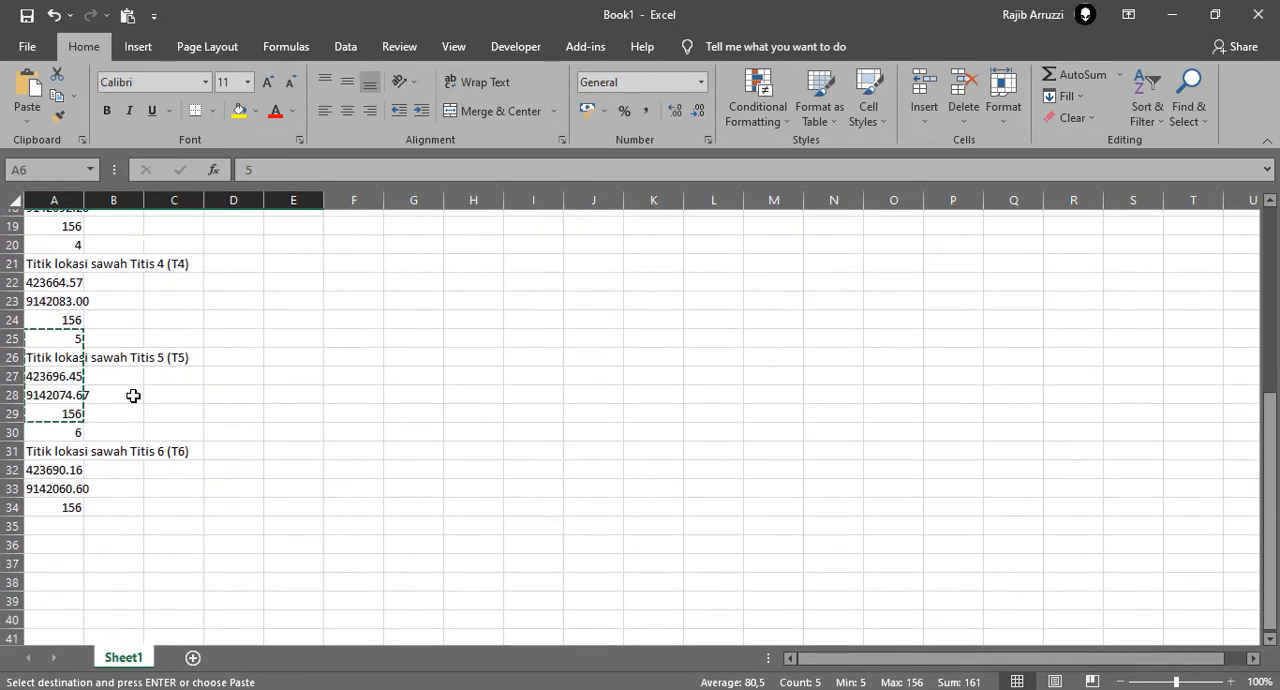
pyautogui.moveTo(70, 426); pyautogui.dragTo(78, 502)
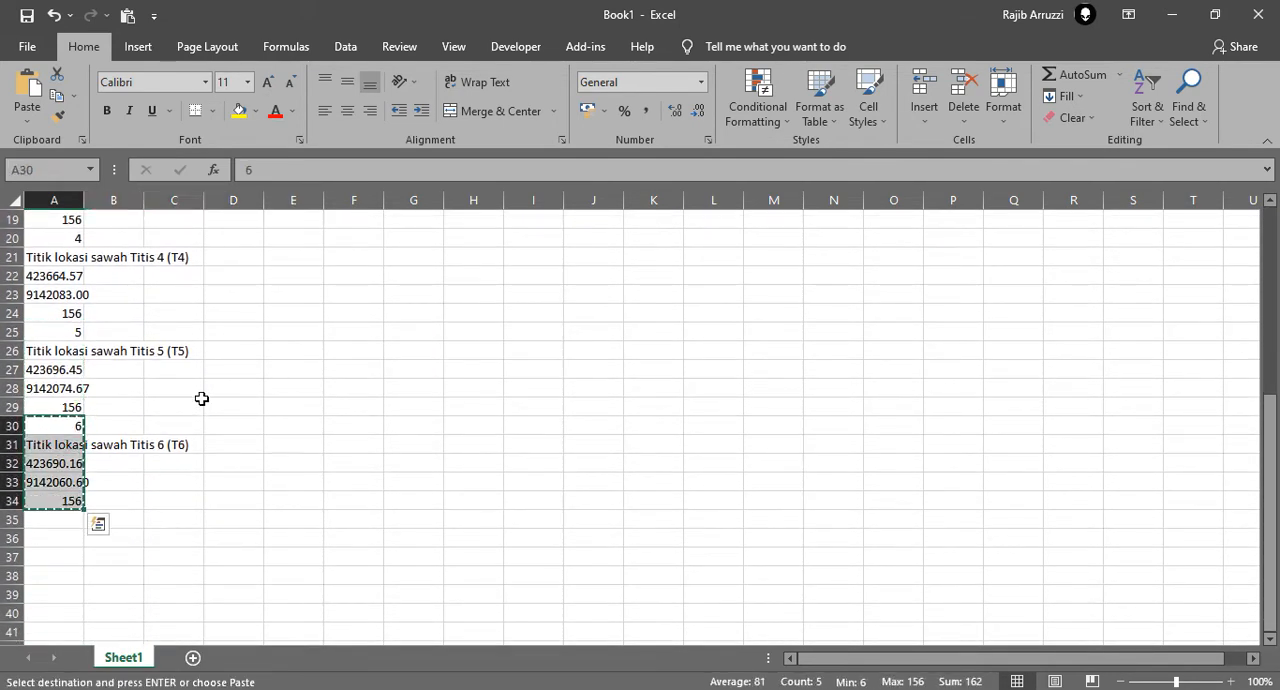
pyautogui.scroll(6, 201, 397)
pyautogui.rightClick(66, 339)
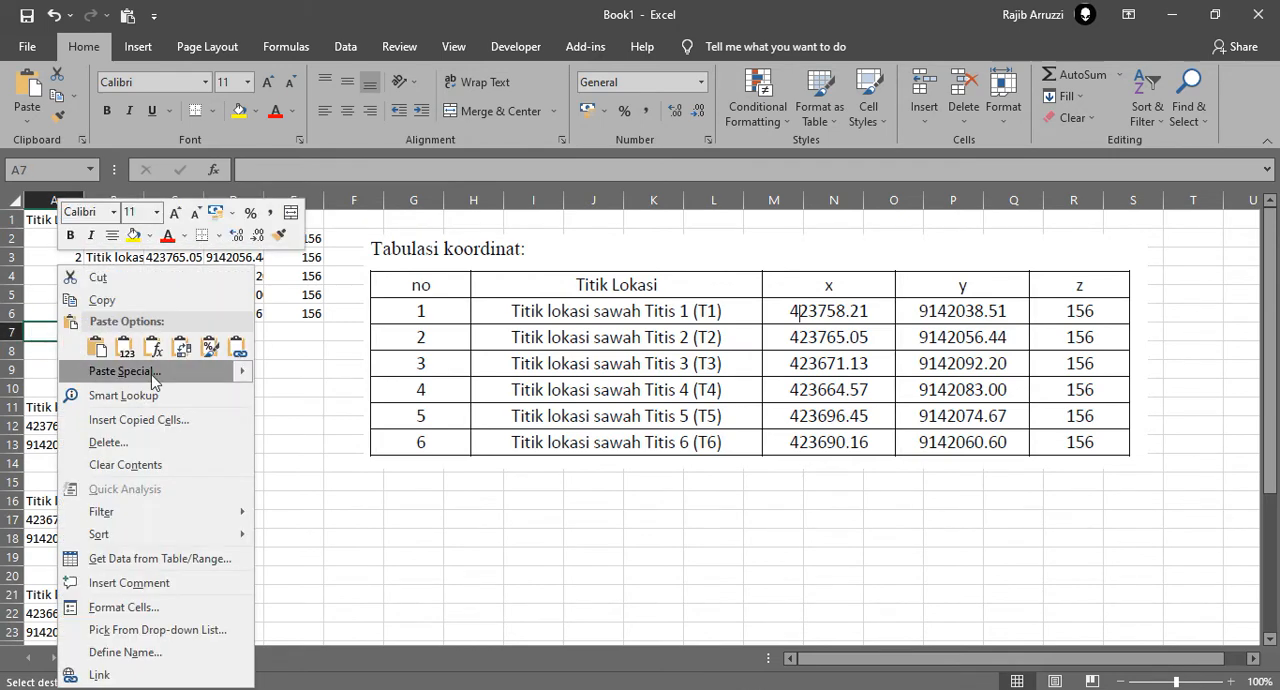
pyautogui.click(183, 347)
# Delete the leftover single-column records in column A from row 9 down to row 34
pyautogui.moveTo(57, 371); pyautogui.dragTo(107, 644)
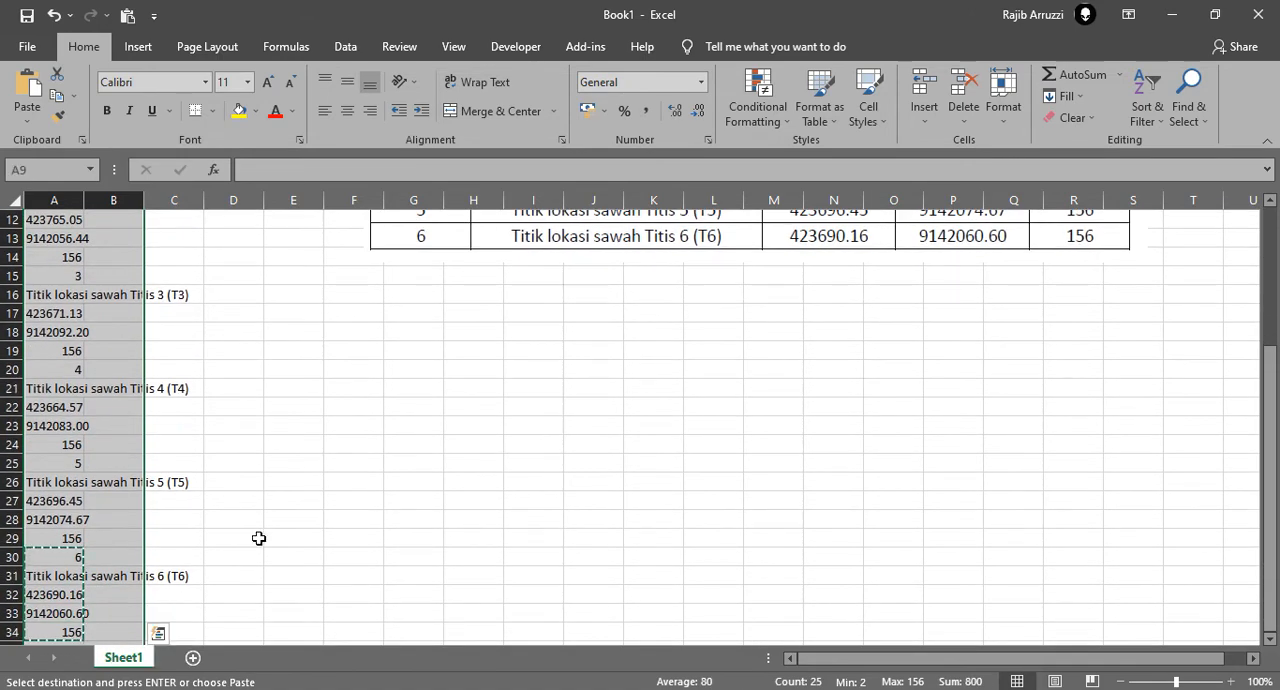
pyautogui.press('Delete')
pyautogui.click(335, 430)
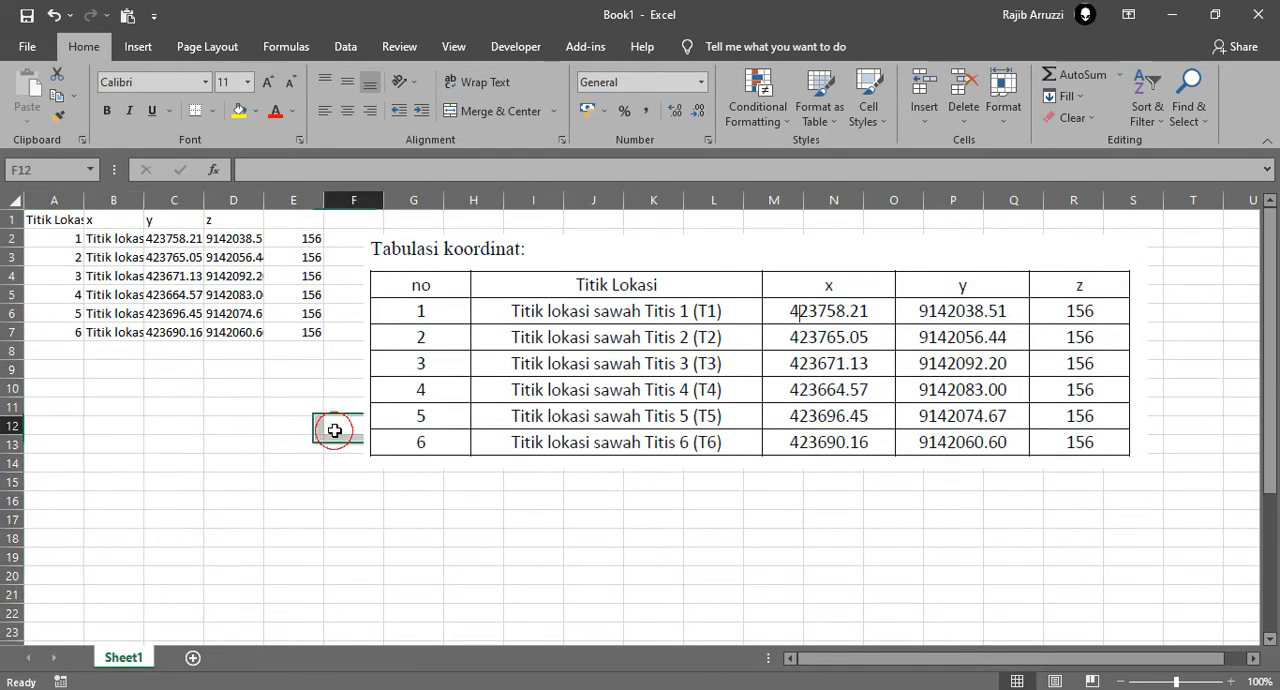
# Widen columns A, B and C to fit their contents
pyautogui.doubleClick(84, 200)
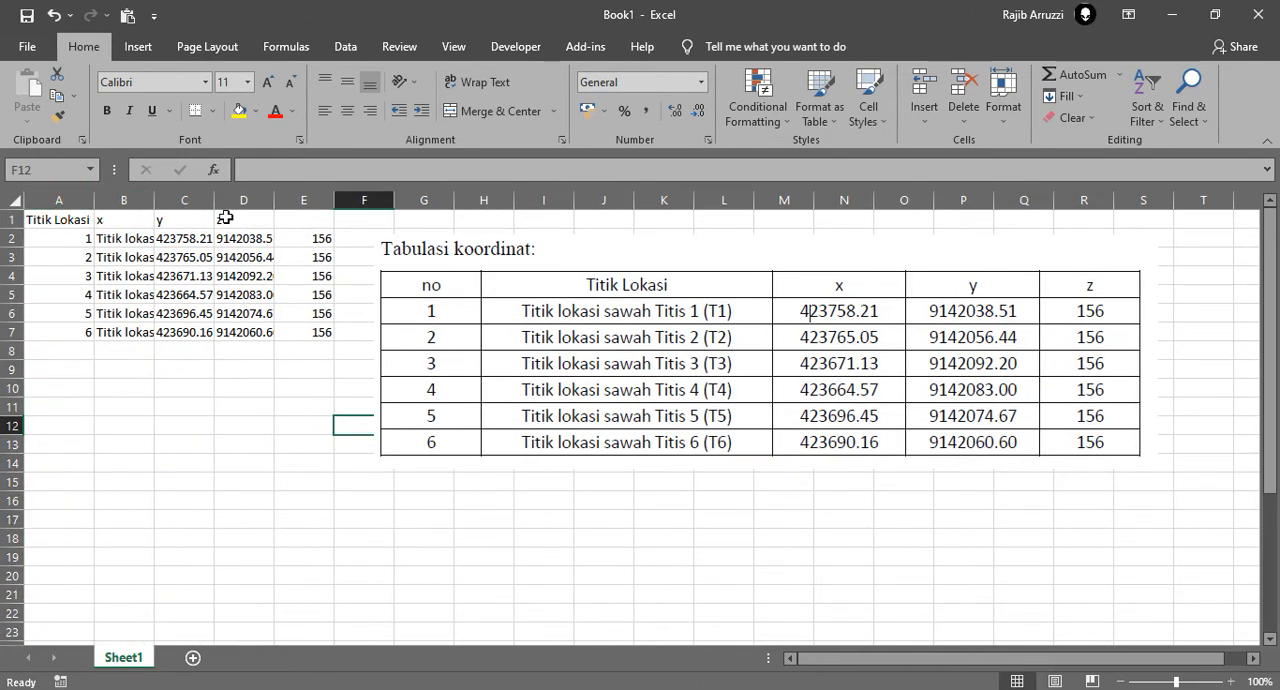
pyautogui.doubleClick(154, 200)
pyautogui.moveTo(327, 200); pyautogui.dragTo(330, 200)
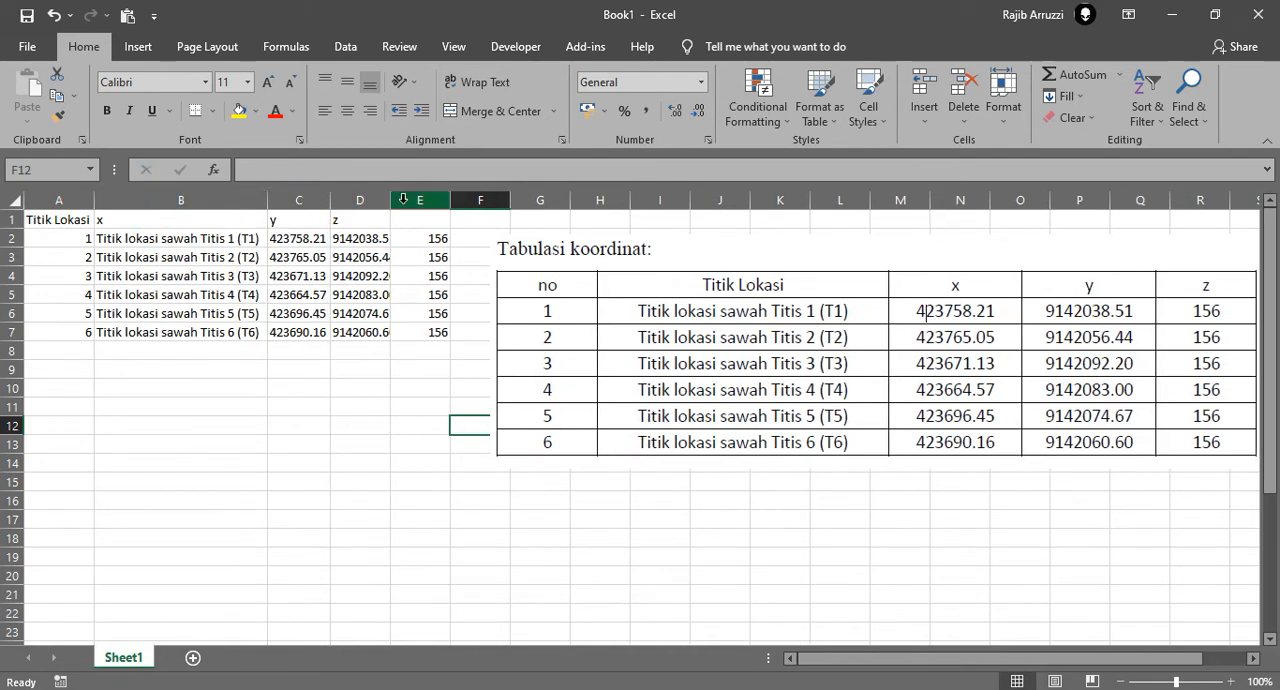
# Move the header cells A1:D1 one column over to B1:E1 so they align with the data
pyautogui.click(76, 222)
pyautogui.keyDown('shift'); pyautogui.click(362, 216); pyautogui.keyUp('shift')
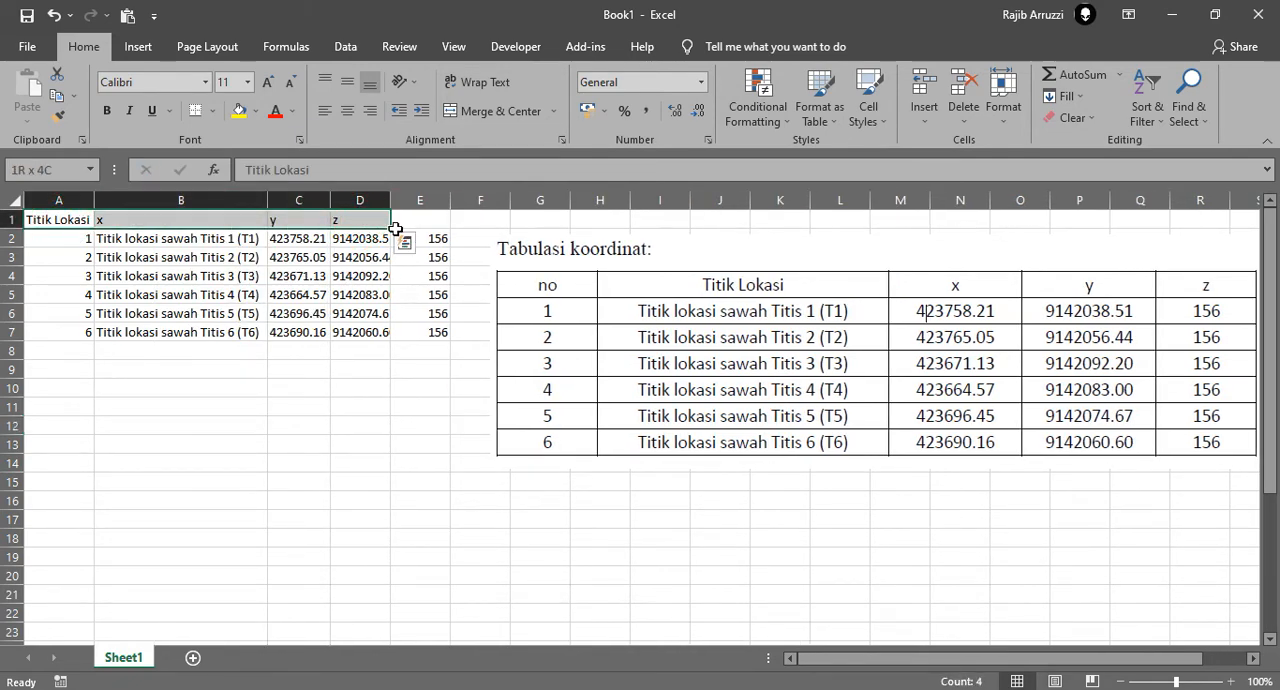
pyautogui.moveTo(390, 228); pyautogui.dragTo(442, 219)
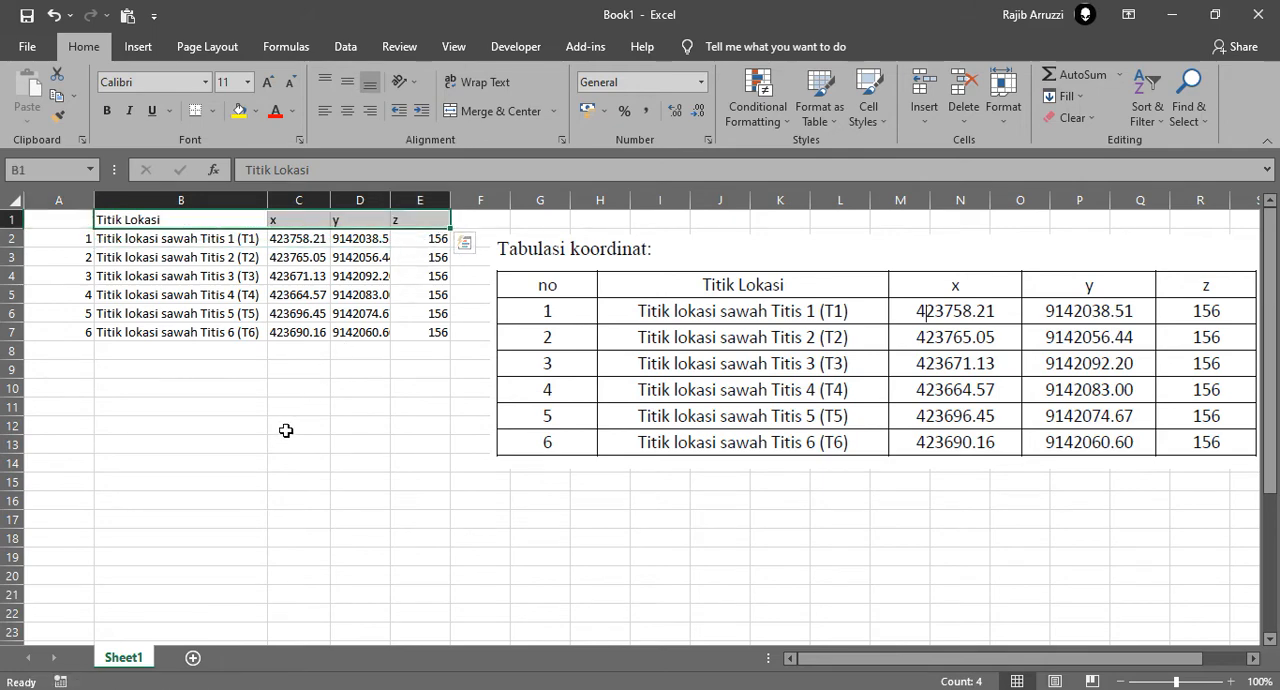
# Enter "No" as the header of the numbering column in cell A1
pyautogui.click(288, 429)
pyautogui.hotkey('ctrl', 'Home')
pyautogui.write('No')
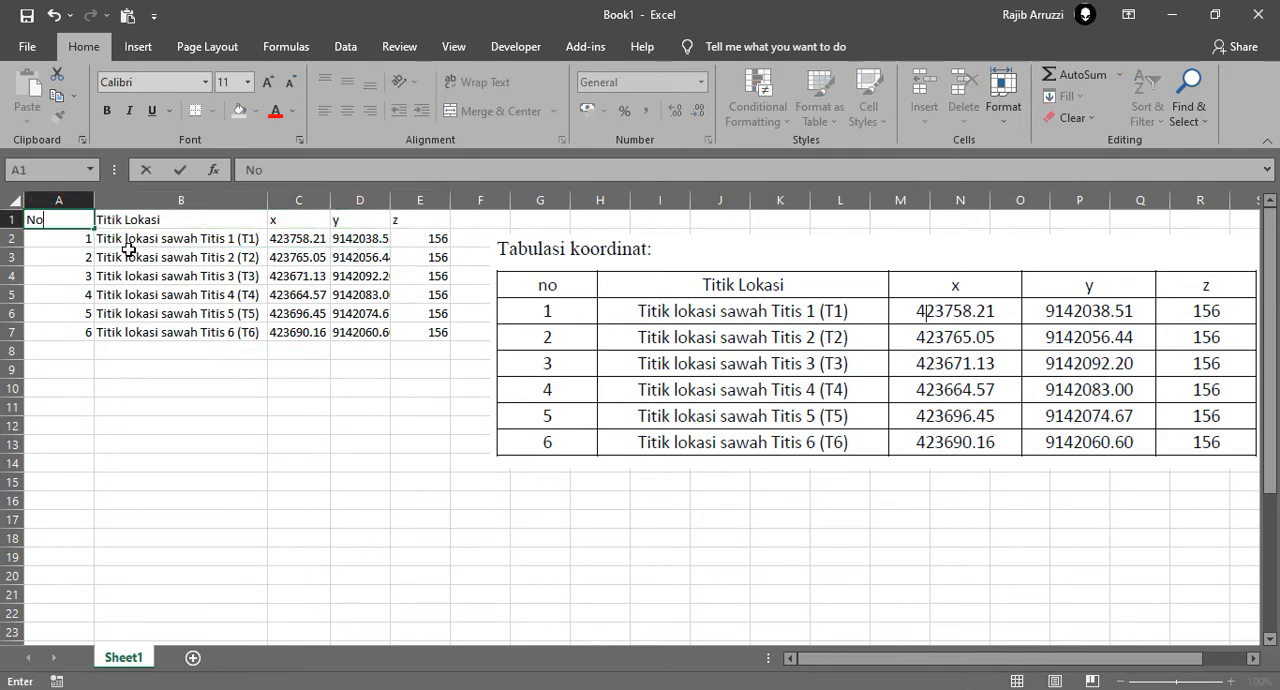
pyautogui.press('Return')
# Fit column A to its contents and move the reference table picture below the data, under row 7
pyautogui.doubleClick(89, 201)
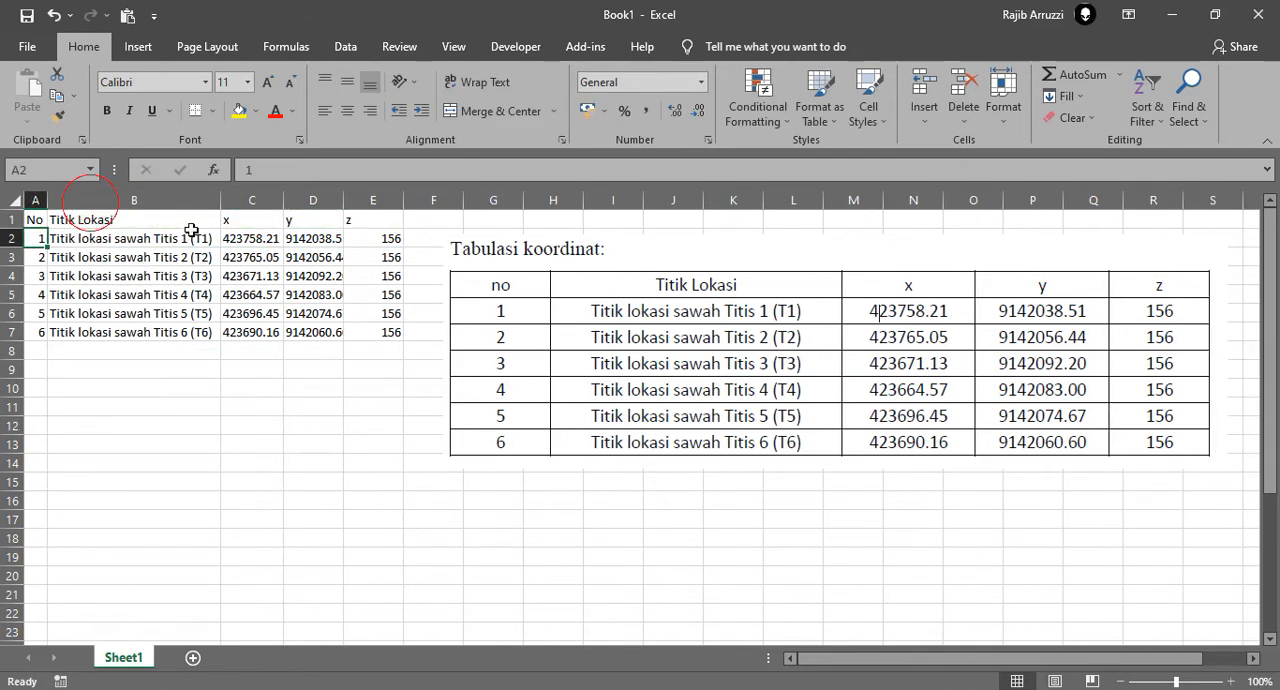
pyautogui.click(325, 408)
pyautogui.moveTo(799, 329); pyautogui.dragTo(400, 447)
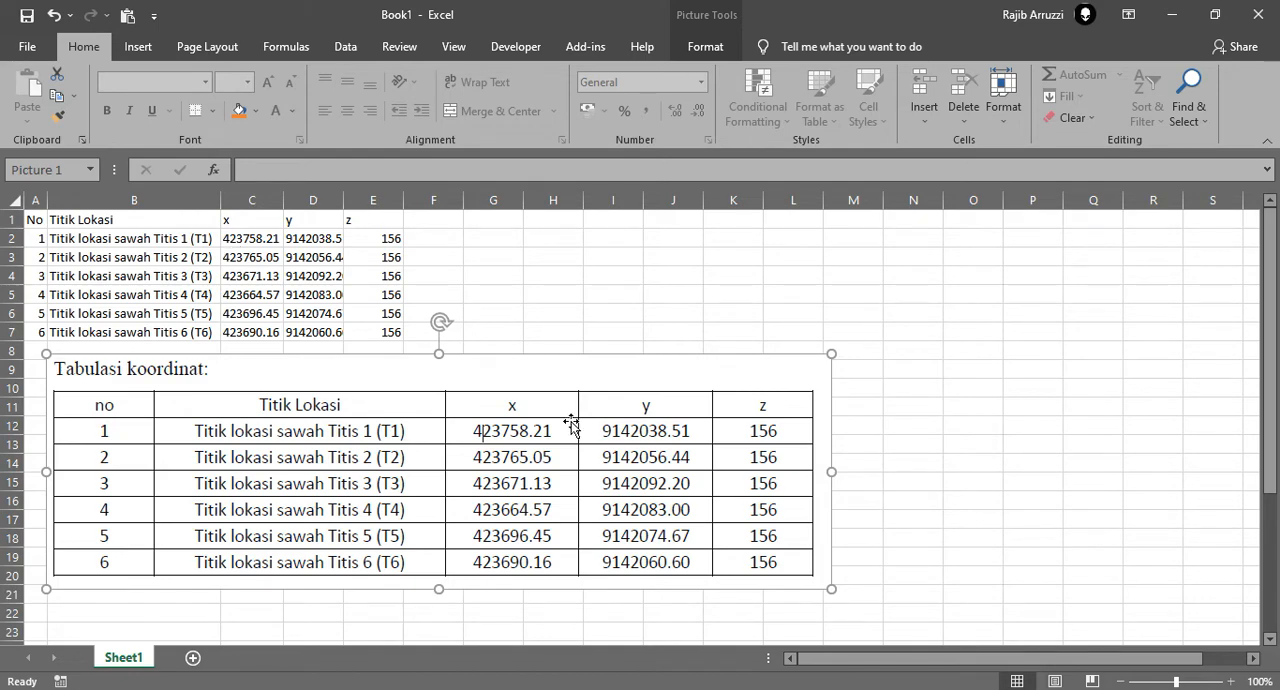
# Replace the decimal point in cell C2 with a comma so the value reads 423758,21
pyautogui.click(258, 240)
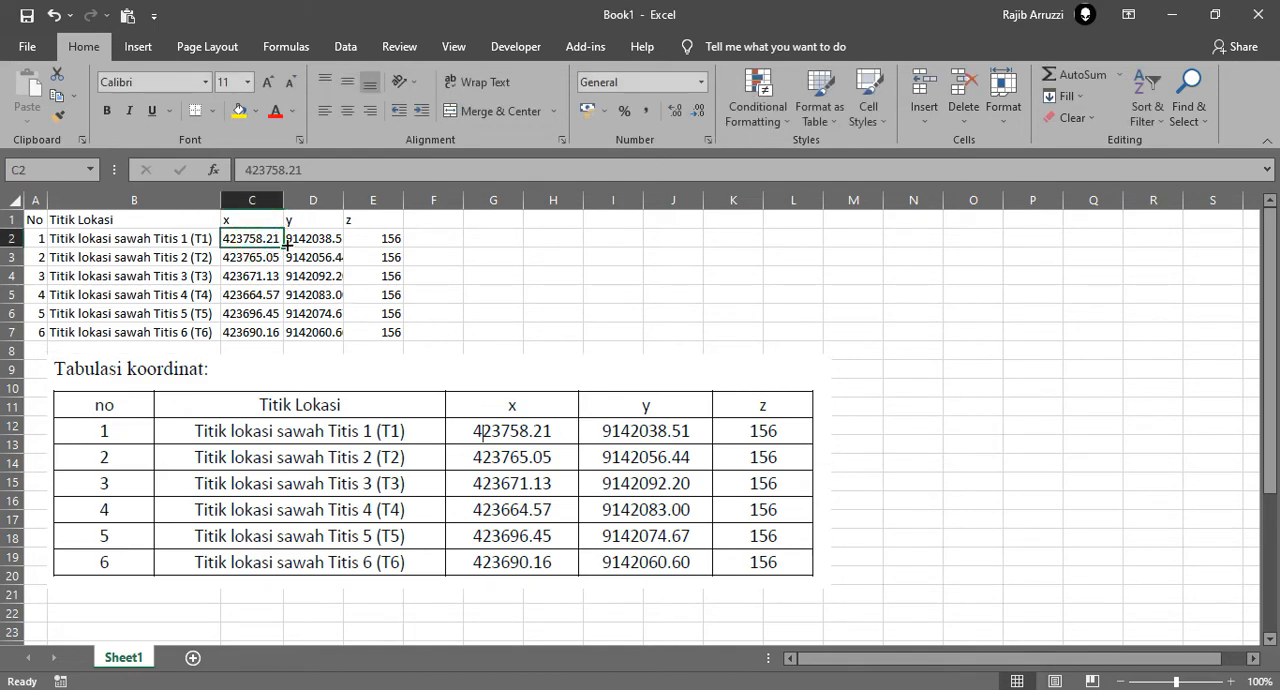
pyautogui.doubleClick(264, 239)
pyautogui.press('BackSpace')
pyautogui.write(',')
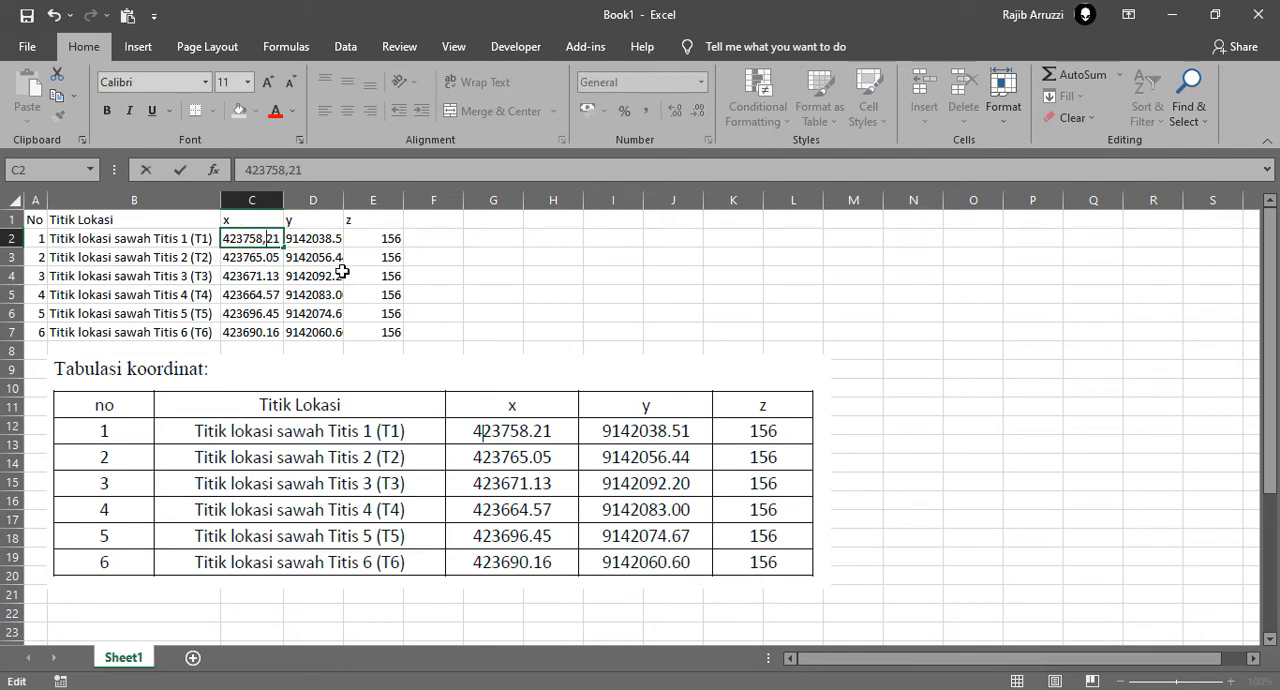
pyautogui.press('Return')
pyautogui.press('Up')
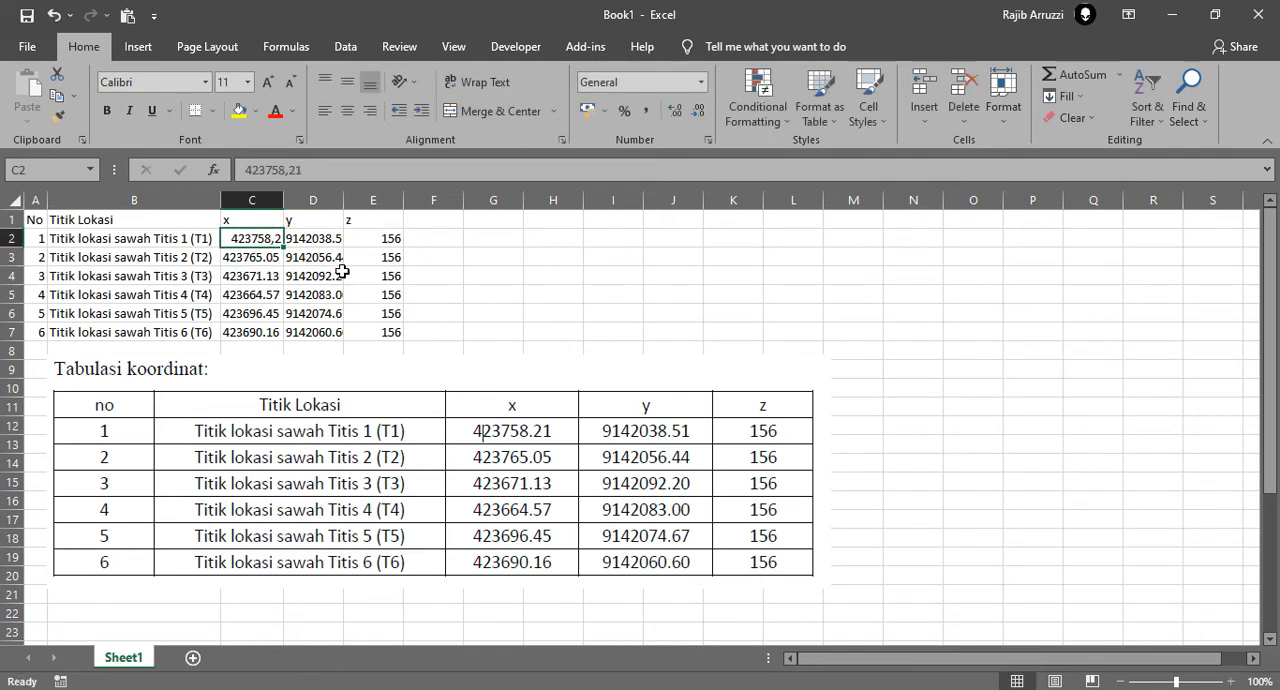
# Replace every period with a comma in the x and y coordinates in C2:D7 using Find and Replace
pyautogui.click(268, 260)
pyautogui.moveTo(269, 240); pyautogui.dragTo(312, 334)
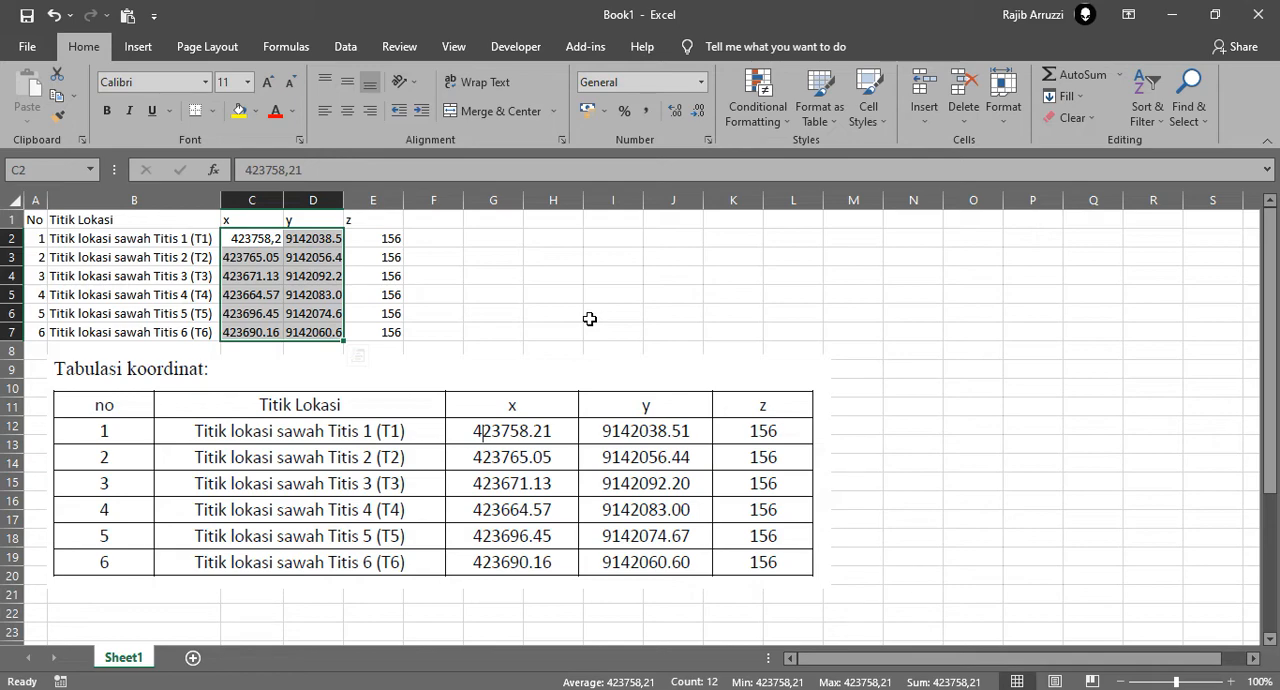
pyautogui.hotkey('ctrl', 'f')
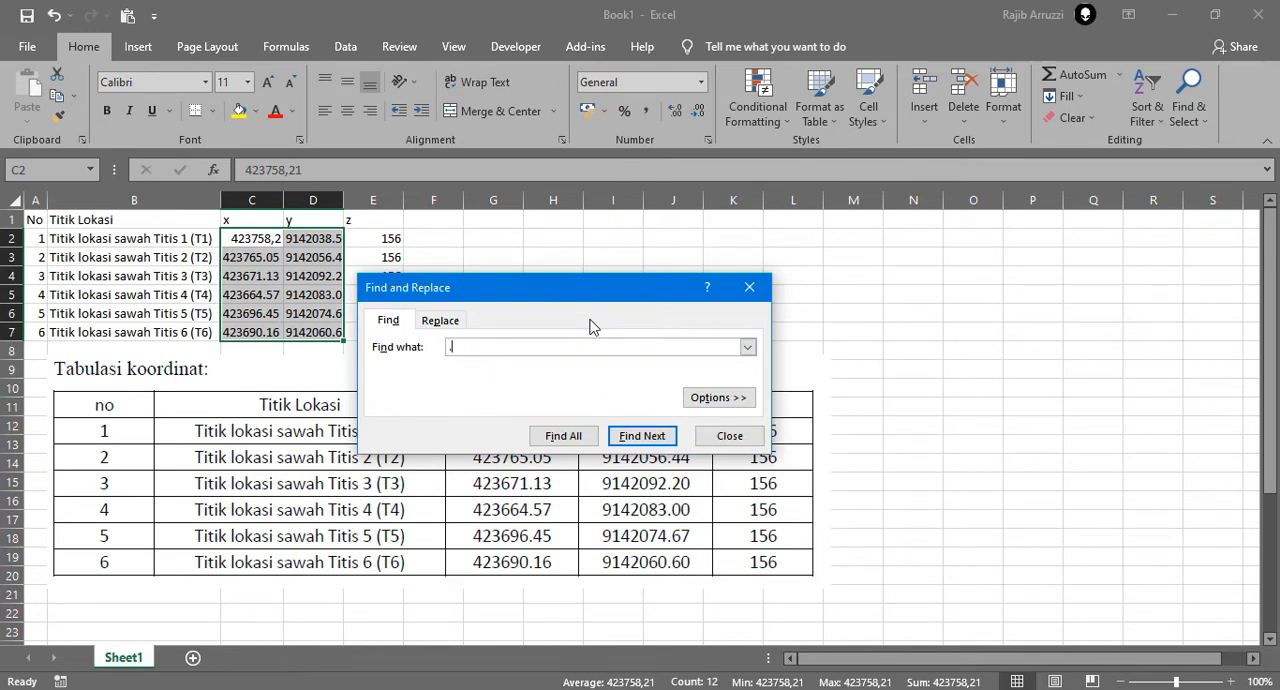
pyautogui.click(460, 322)
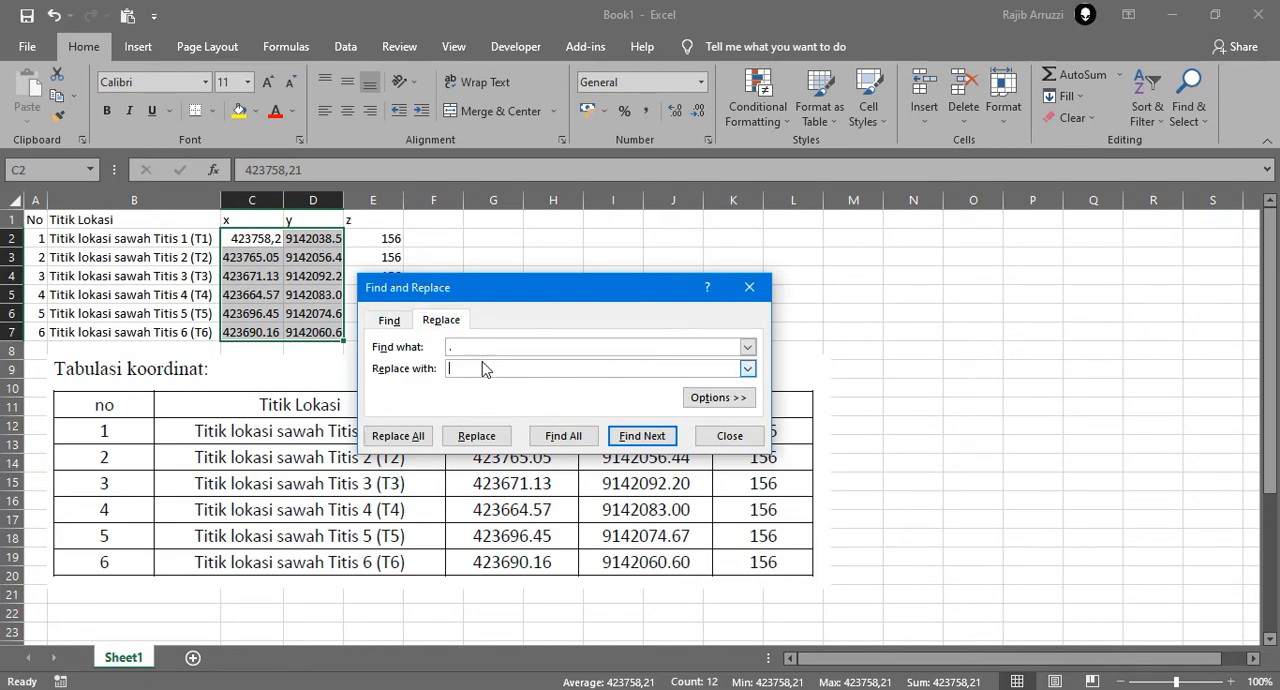
pyautogui.click(418, 435)
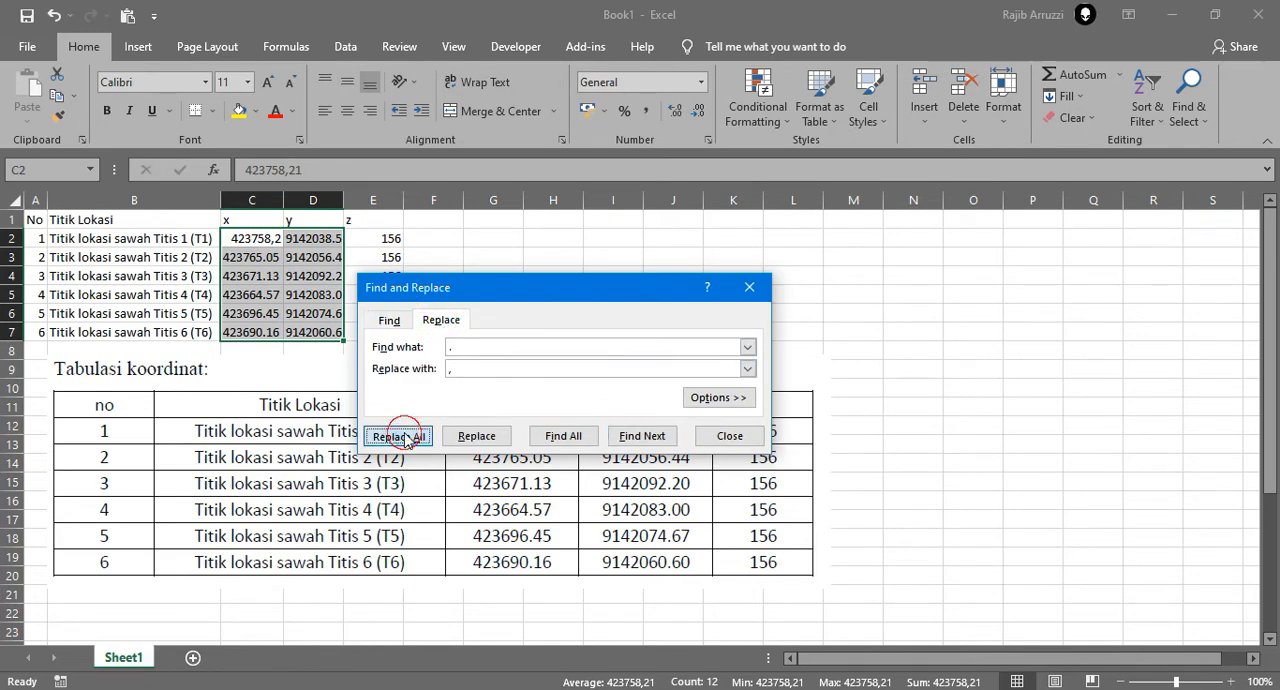
pyautogui.click(643, 407)
pyautogui.click(730, 435)
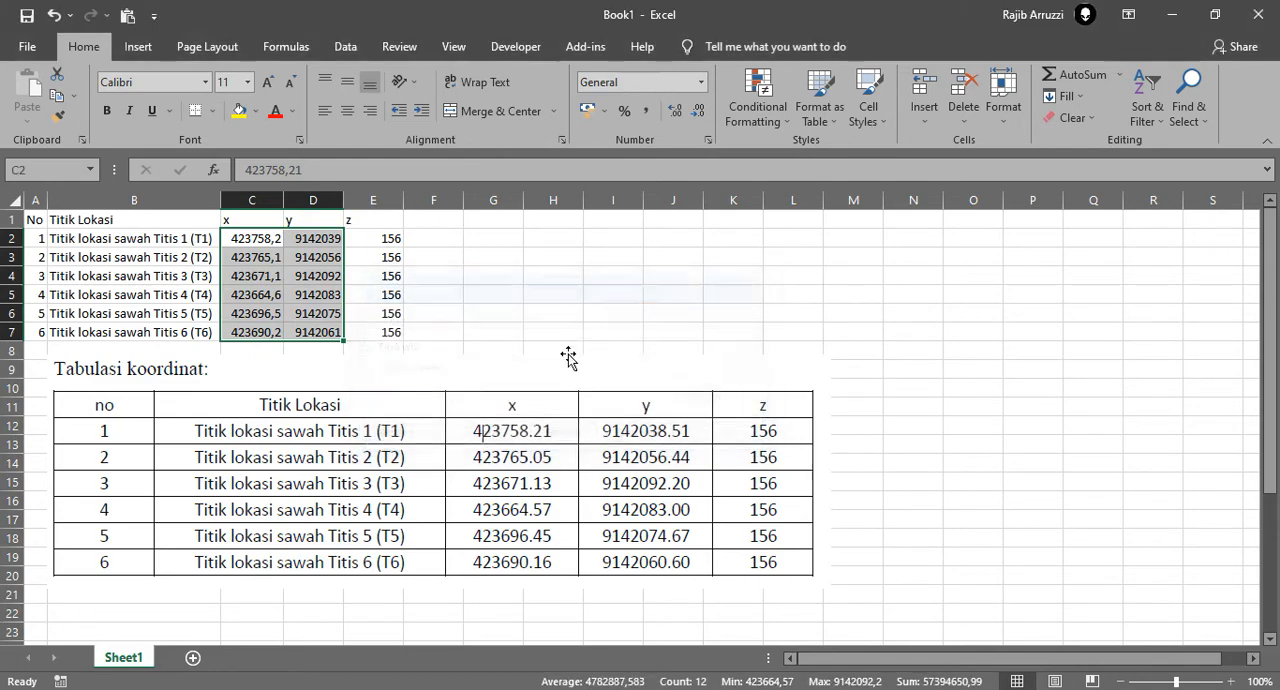
# Check the x coordinate in cell C2 and delete the reference table picture from the sheet
pyautogui.click(493, 256)
pyautogui.click(272, 243)
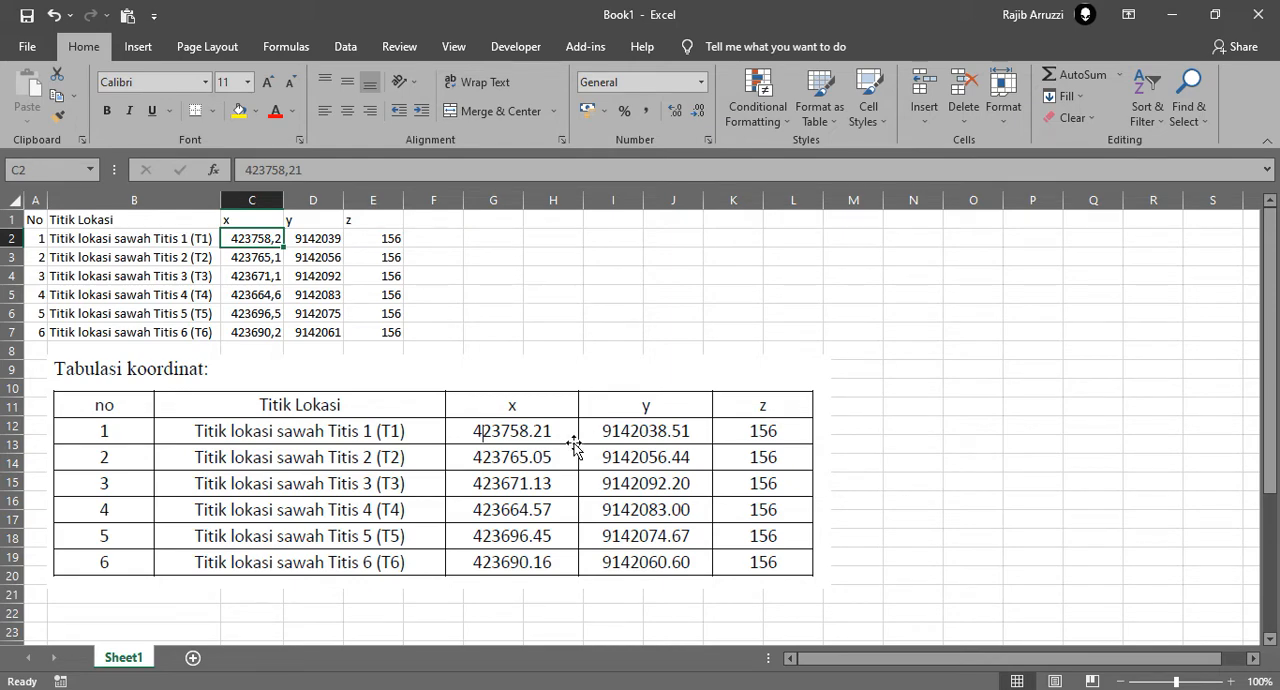
pyautogui.click(656, 468)
pyautogui.press('Delete')
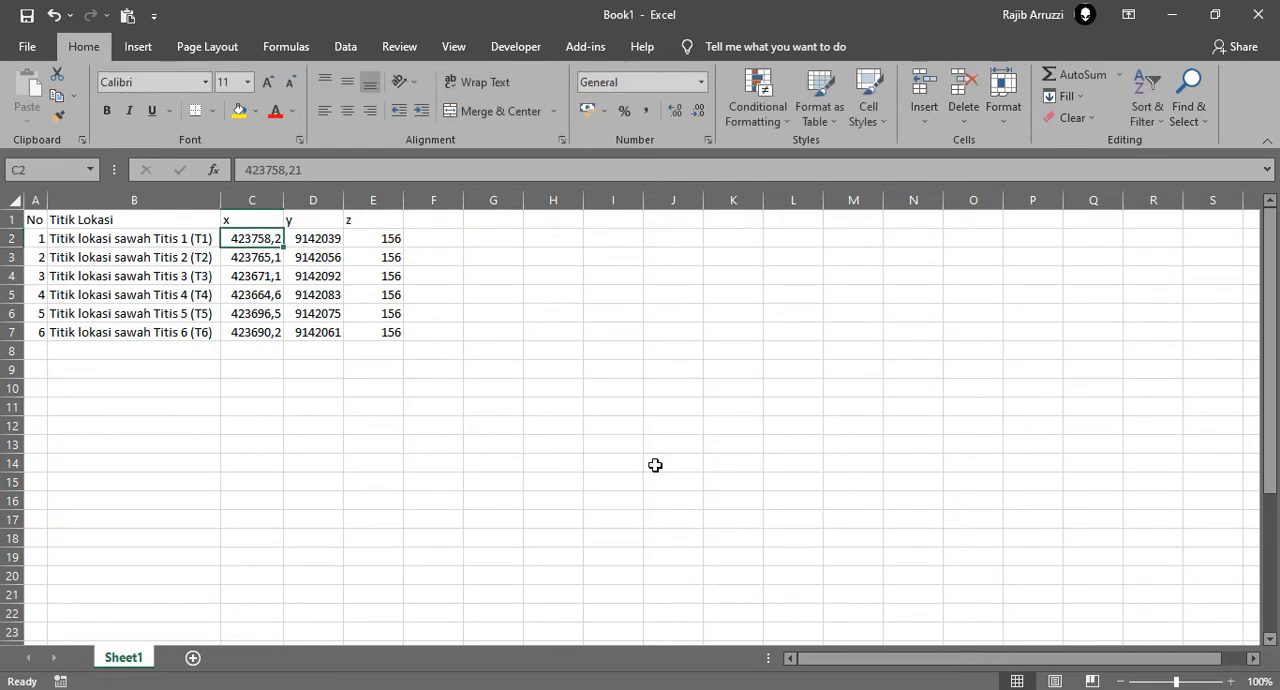
# Format the x and y coordinates in C2:D7 to show two decimal places
pyautogui.keyDown('shift'); pyautogui.click(322, 331); pyautogui.keyUp('shift')
pyautogui.click(674, 113)
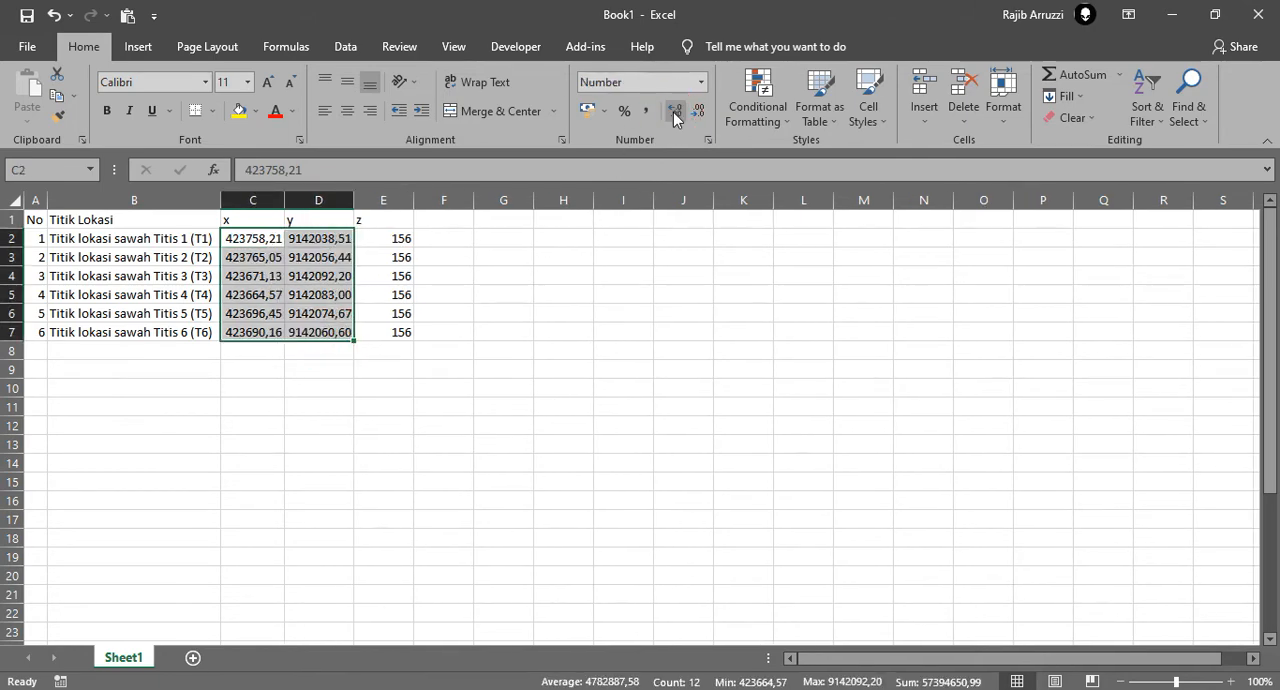
pyautogui.click(566, 420)
pyautogui.click(212, 257)
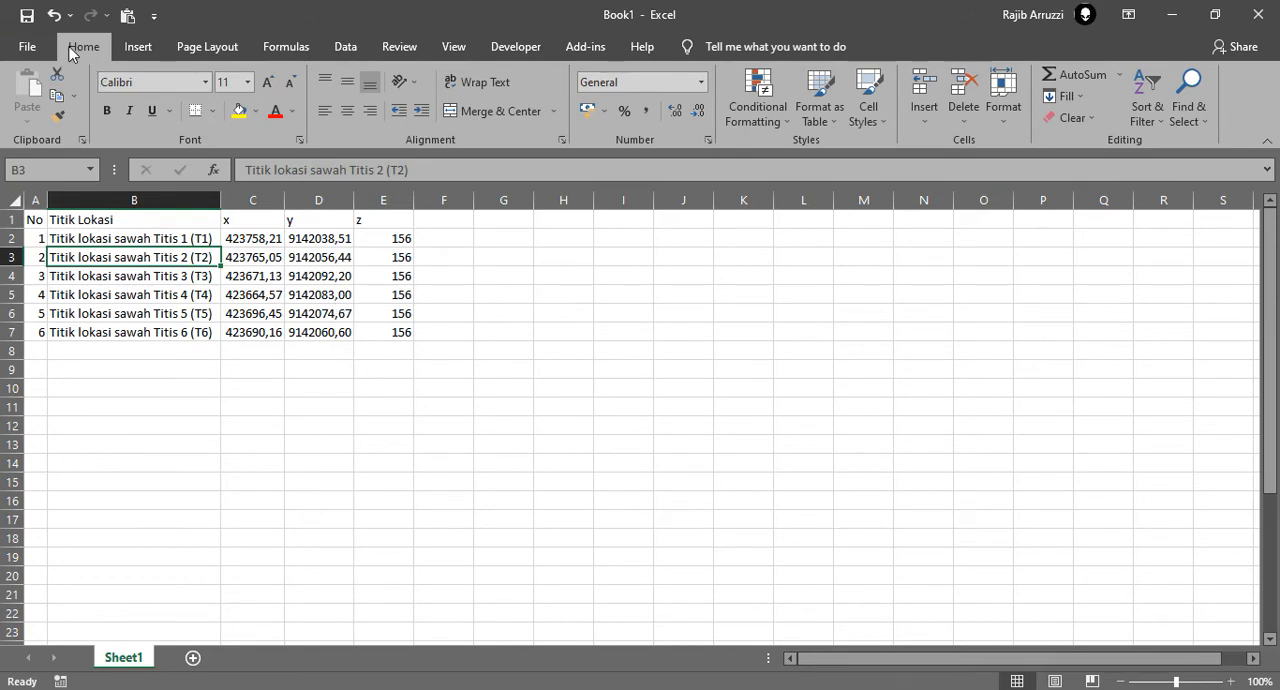
# Begin saving the workbook as a new file and choose the Desktop folder as its location
pyautogui.click(30, 47)
pyautogui.click(62, 297)
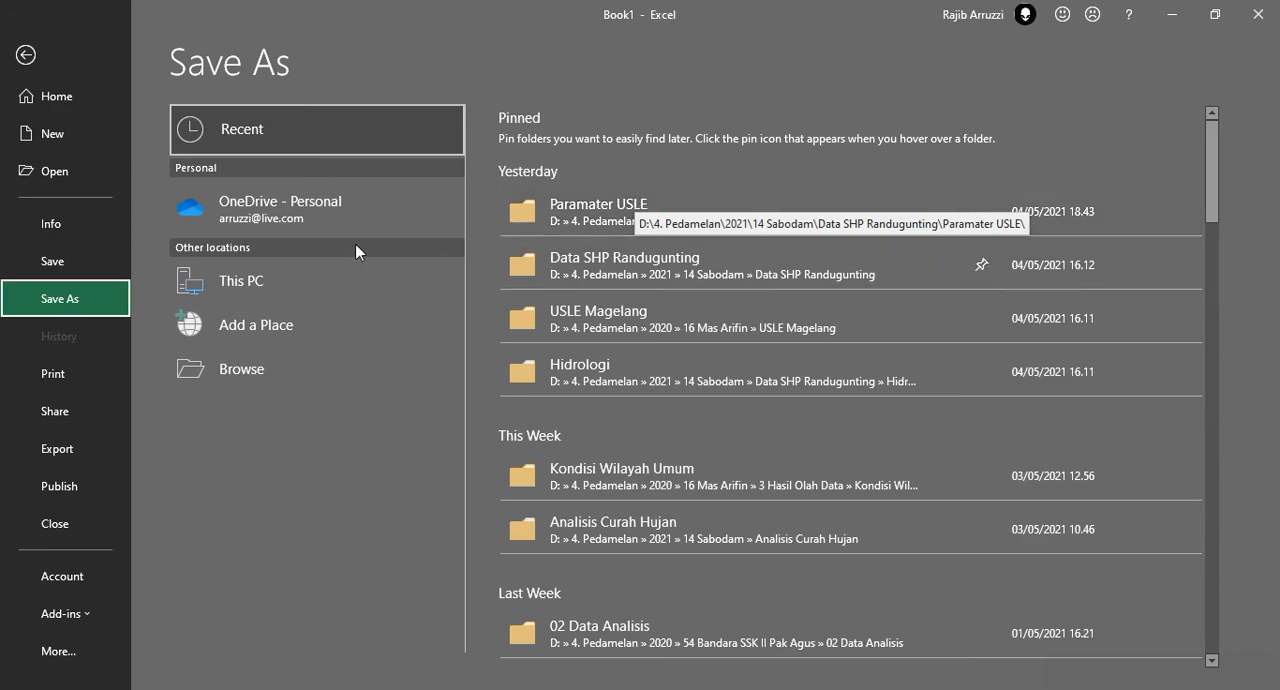
pyautogui.click(230, 280)
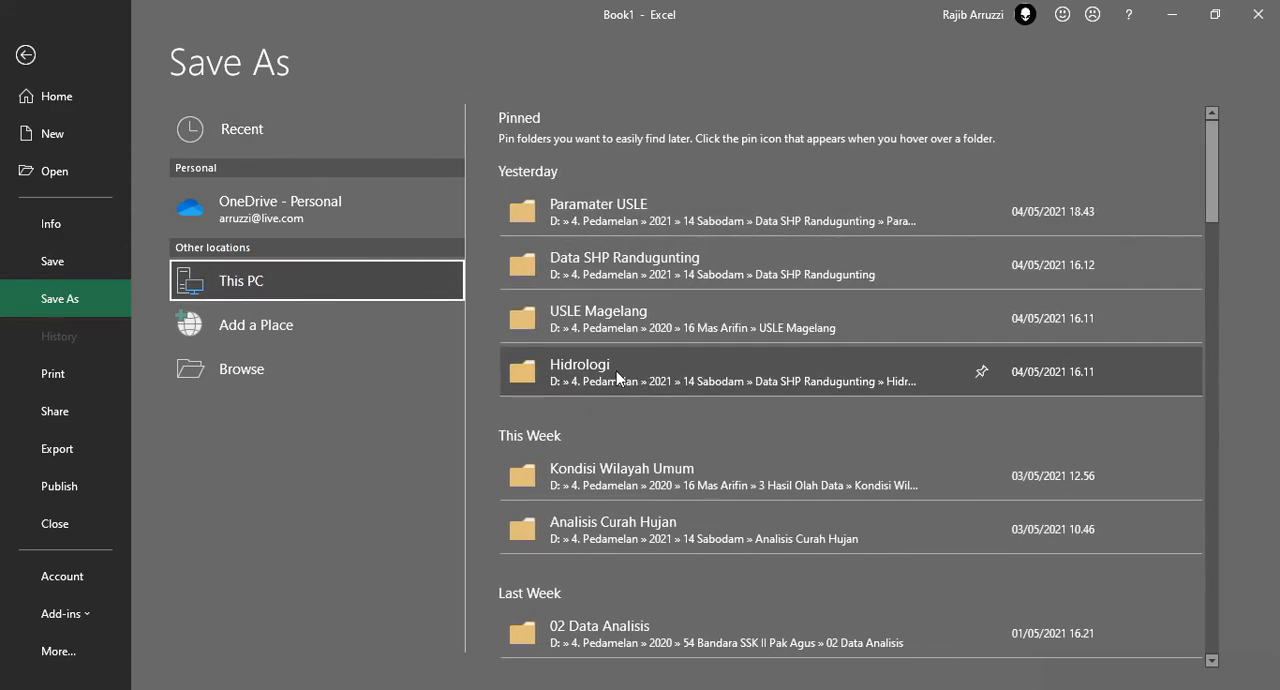
pyautogui.click(616, 371)
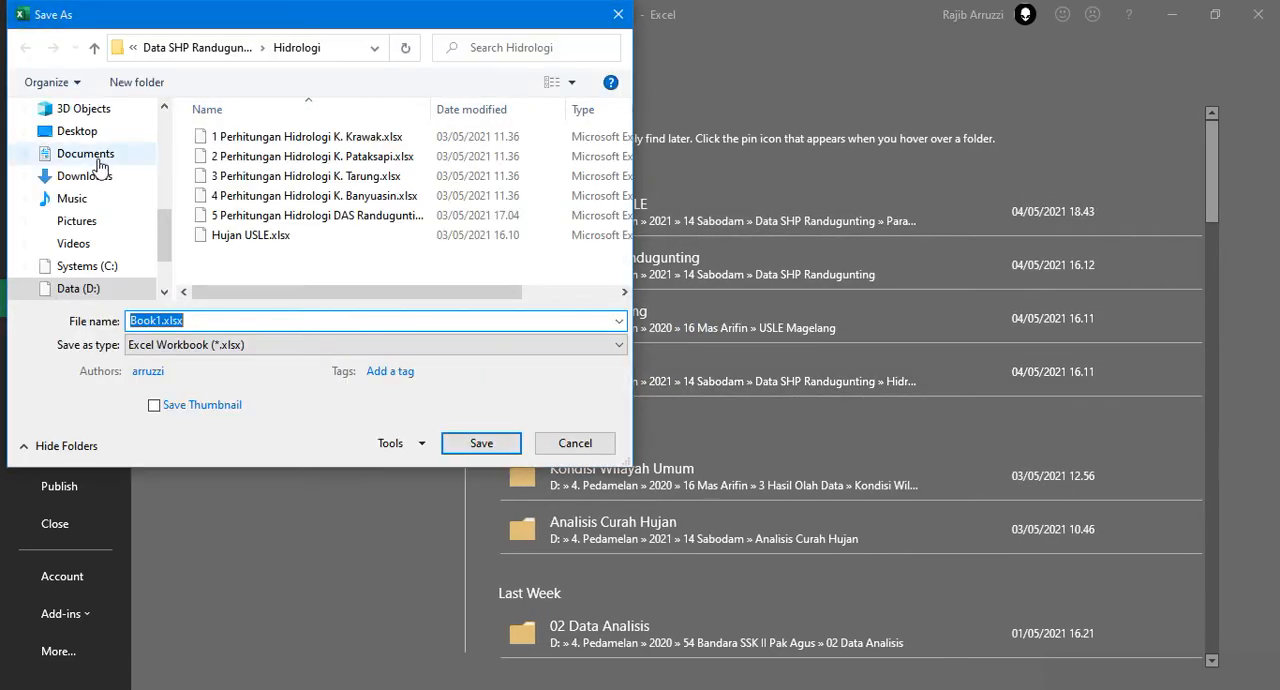
pyautogui.click(81, 131)
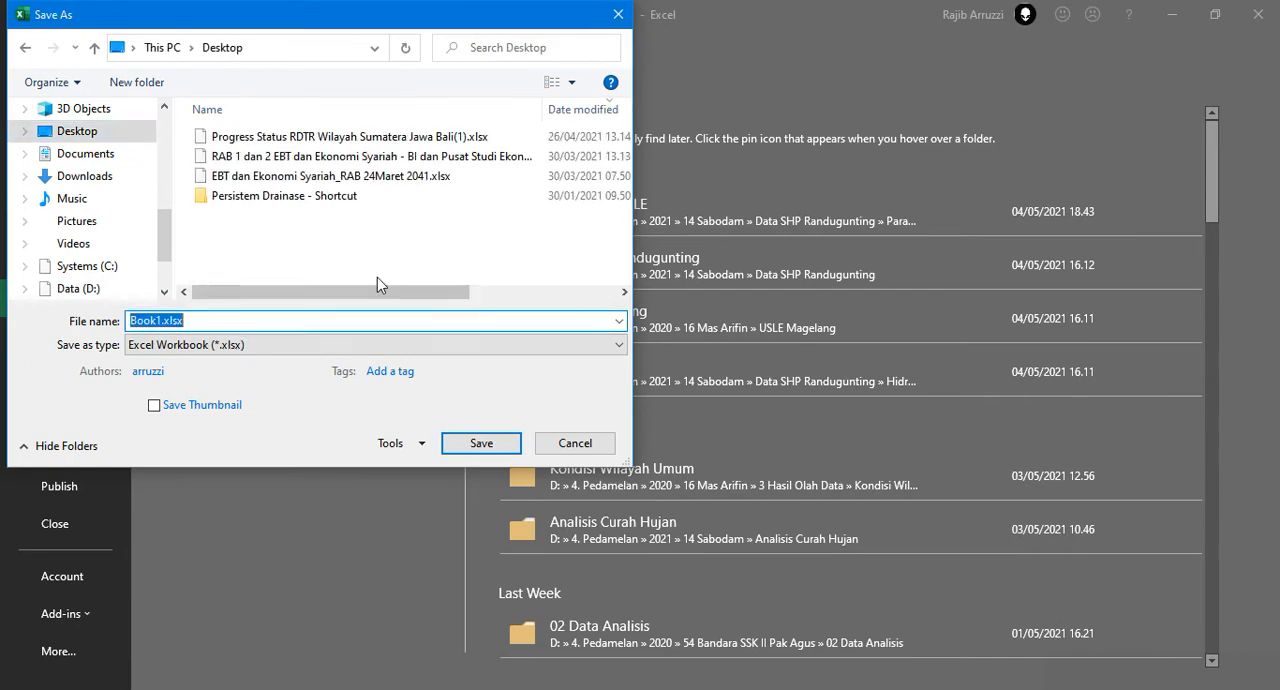
pyautogui.write('T')
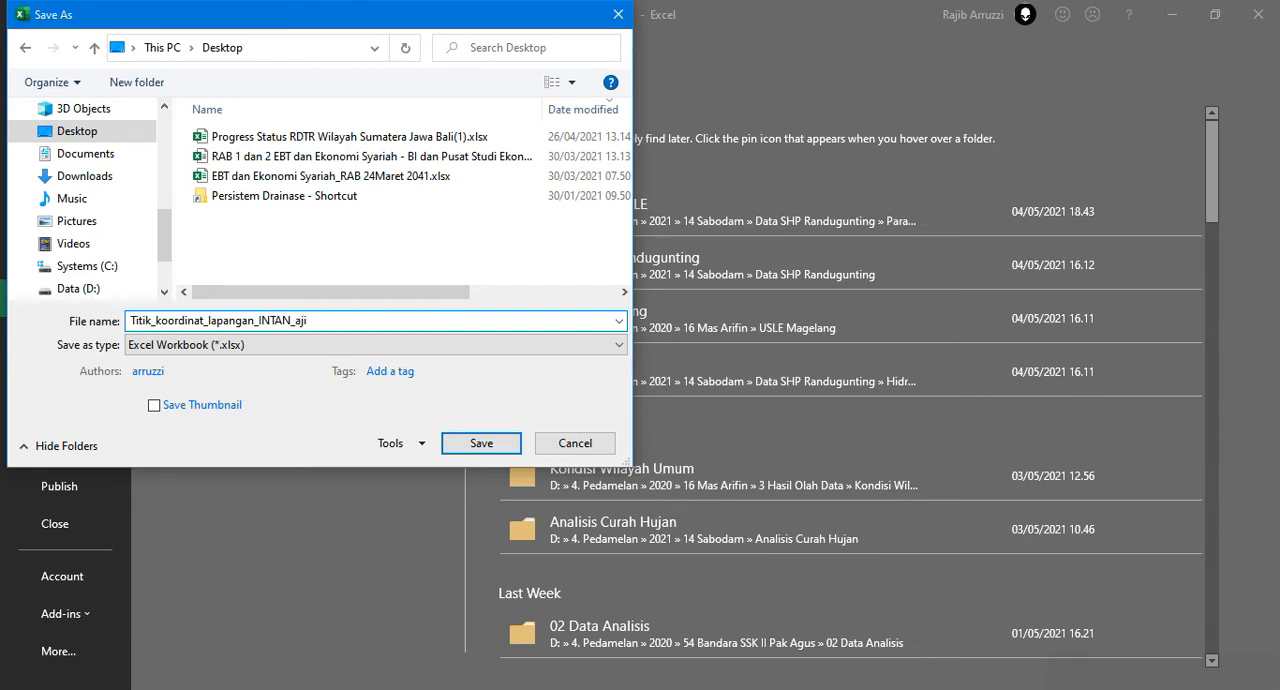
pyautogui.click(195, 345)
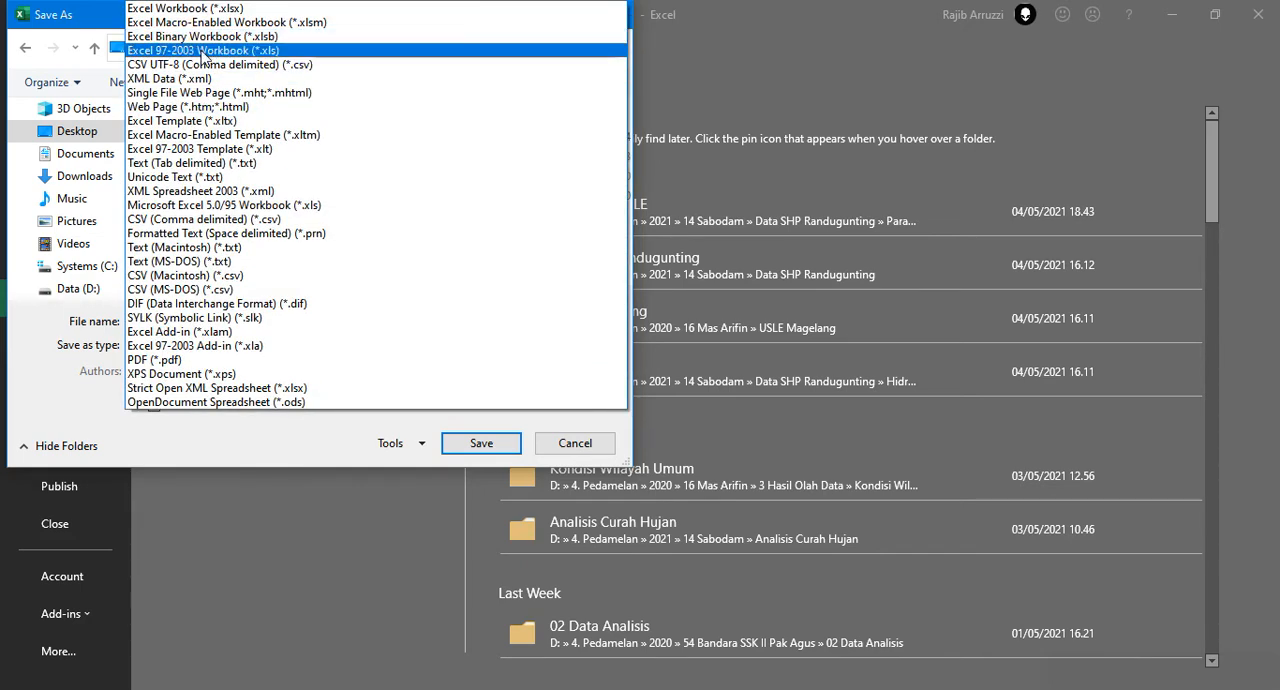
pyautogui.click(201, 51)
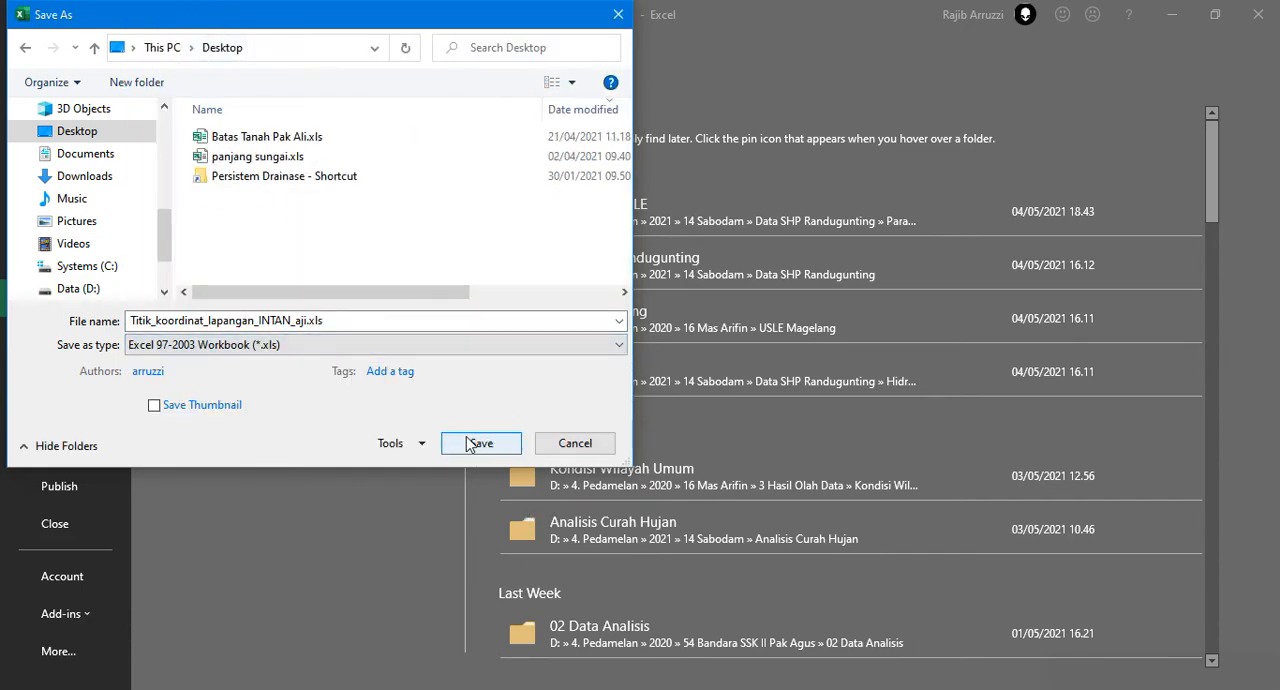
pyautogui.click(470, 440)
pyautogui.click(500, 390)
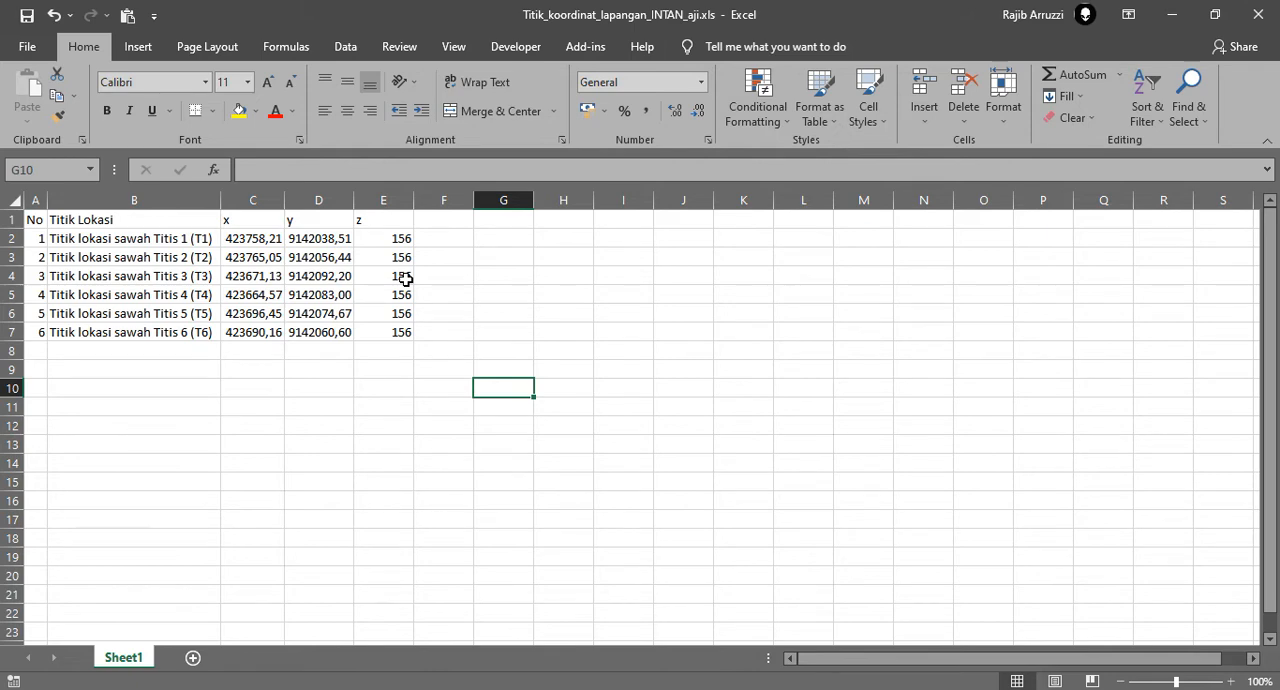
pyautogui.click(514, 318)
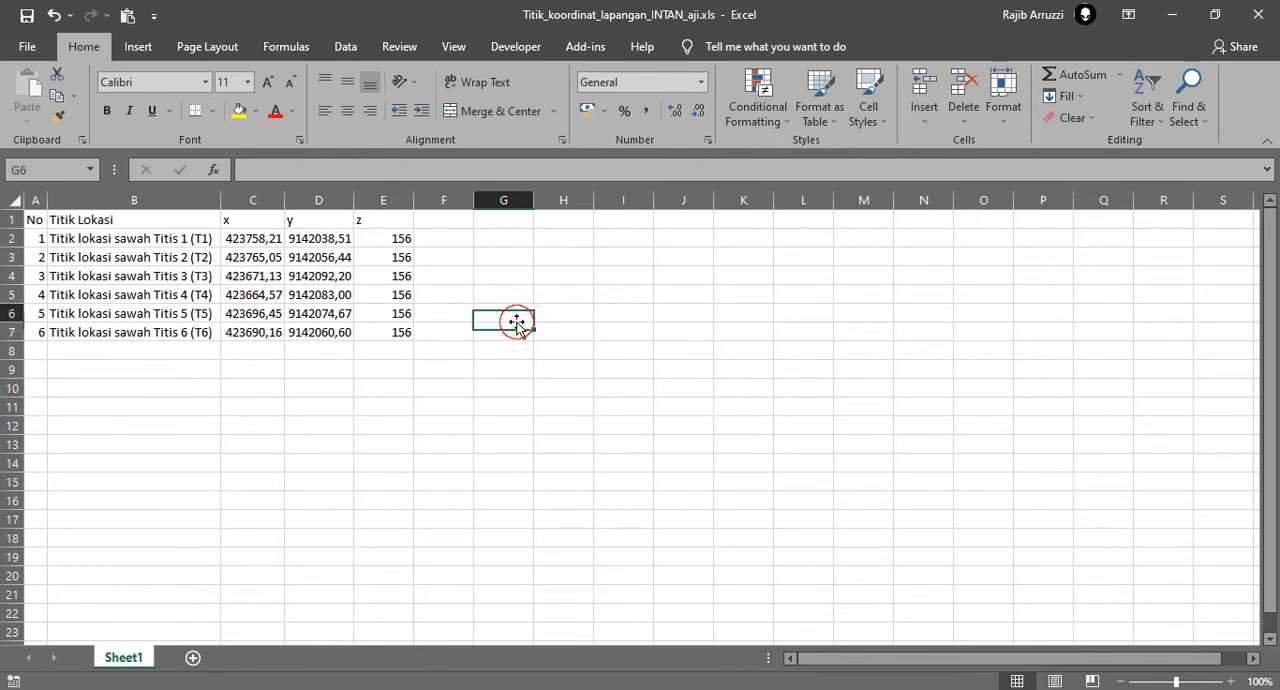
pyautogui.click(1259, 14)
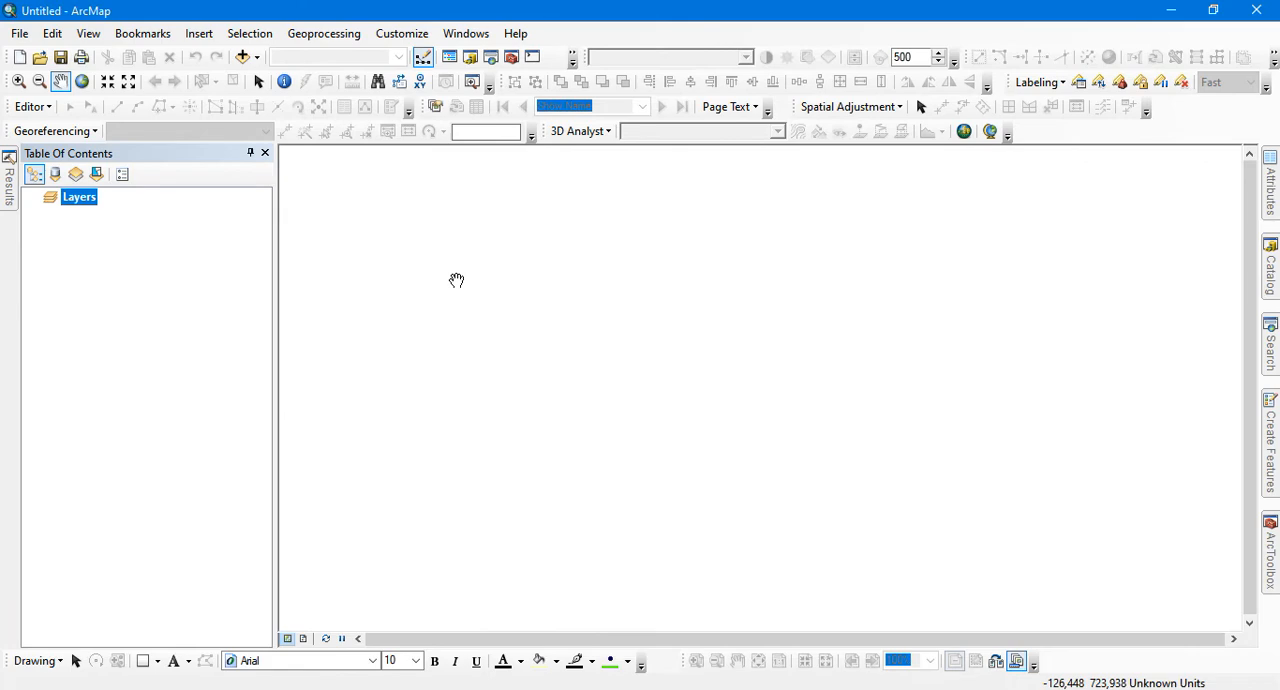
# In ArcMap, start adding XY data and browse the folder connections for the coordinate table
pyautogui.click(20, 34)
pyautogui.click(117, 189)
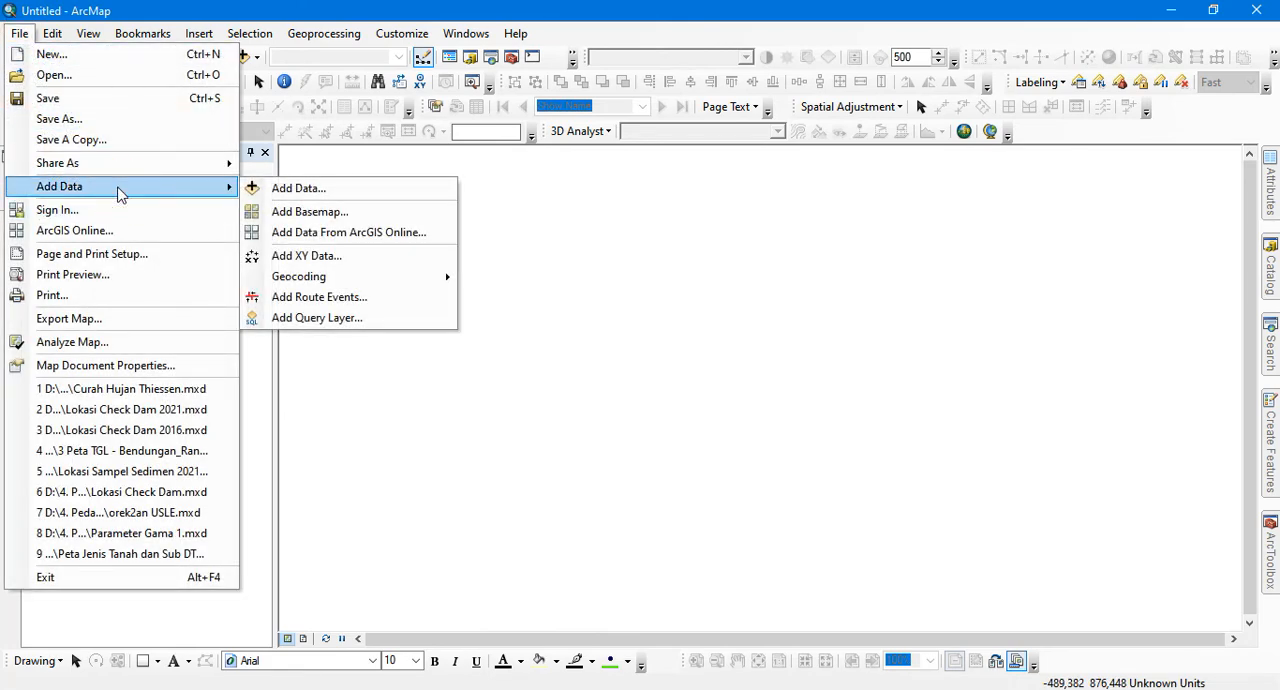
pyautogui.click(350, 254)
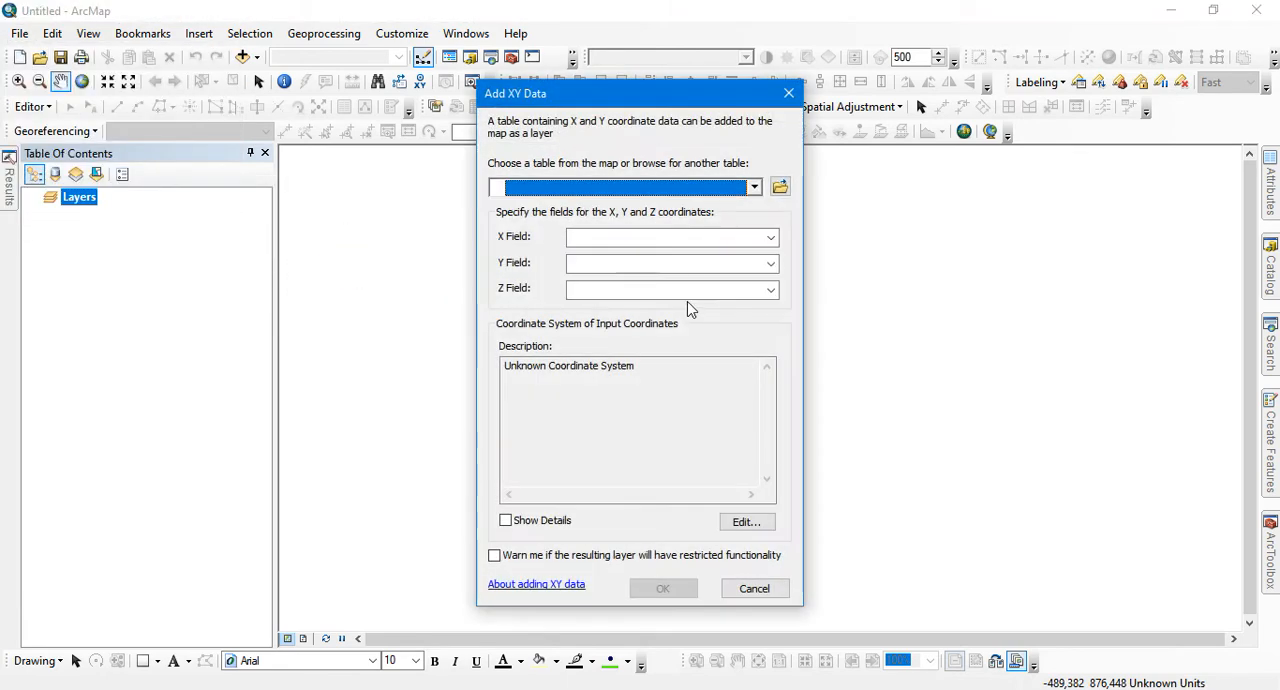
pyautogui.click(780, 187)
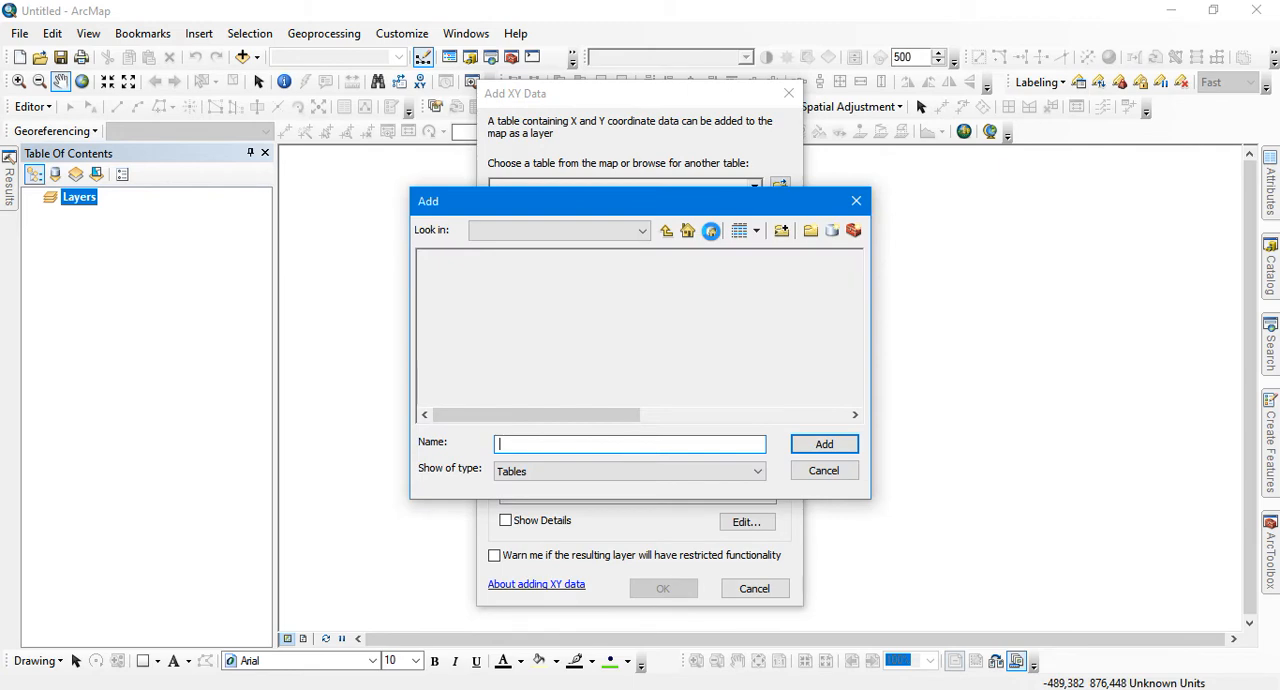
pyautogui.click(644, 238)
pyautogui.scroll(3, 620, 346)
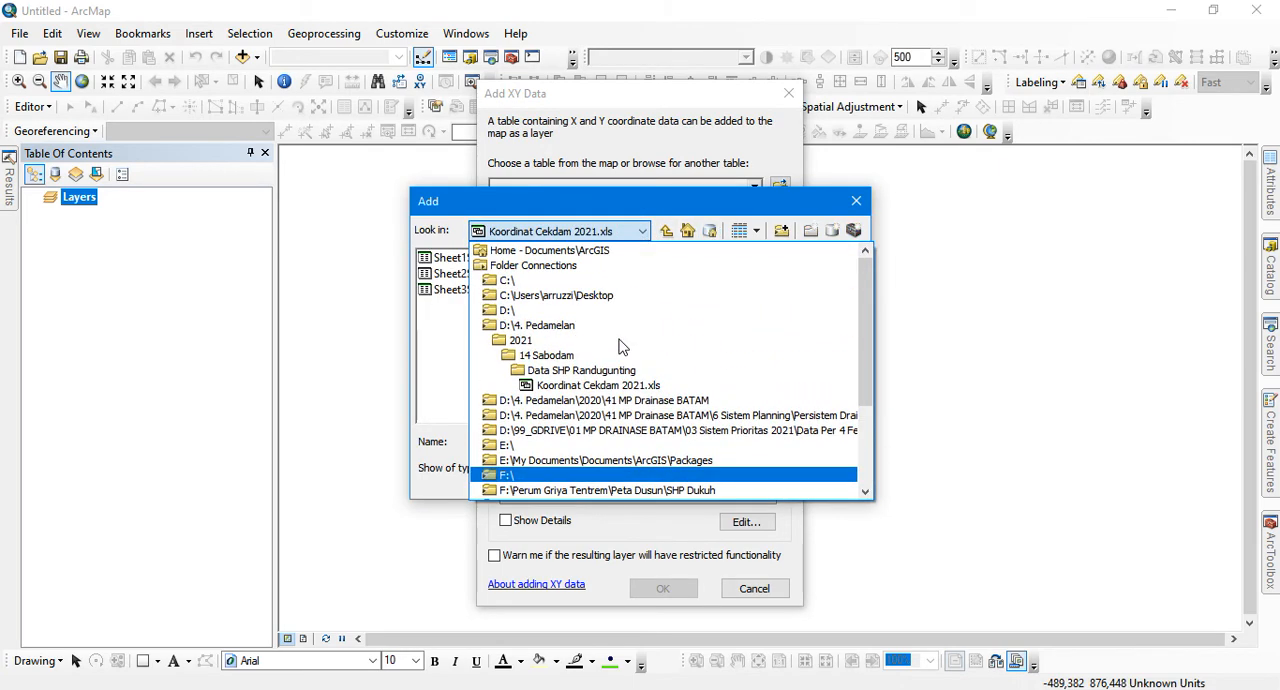
pyautogui.click(572, 310)
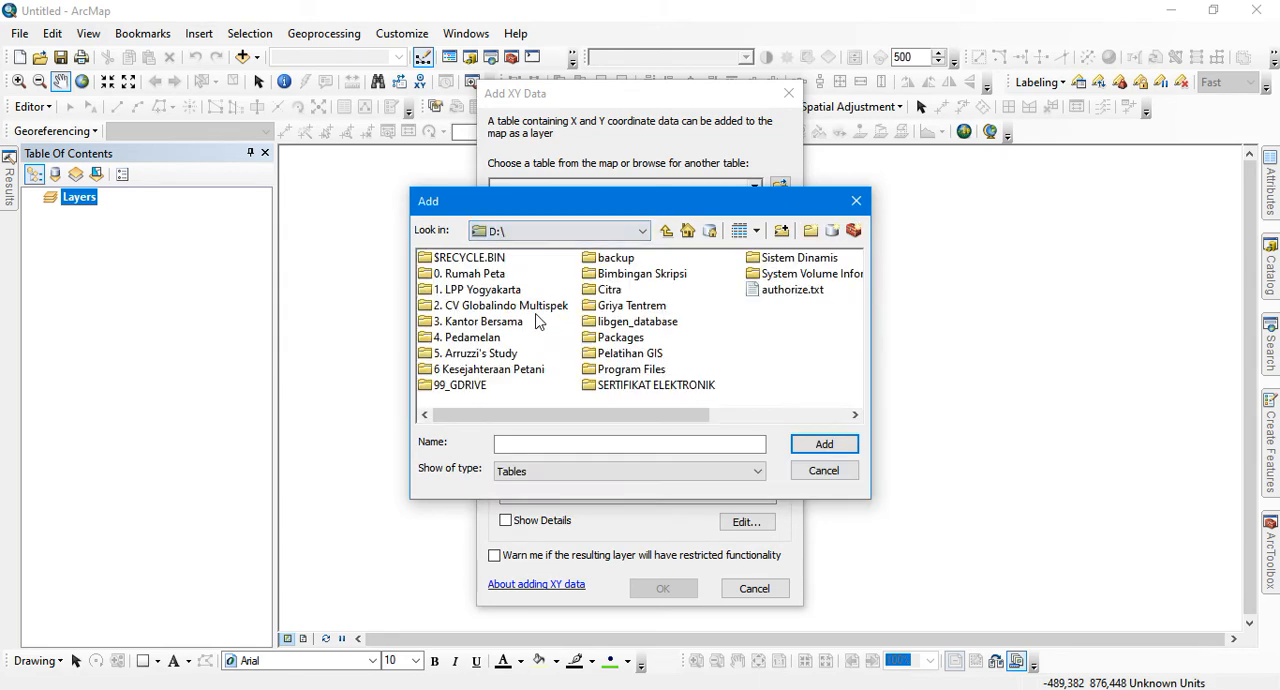
pyautogui.click(650, 234)
pyautogui.scroll(3, 610, 320)
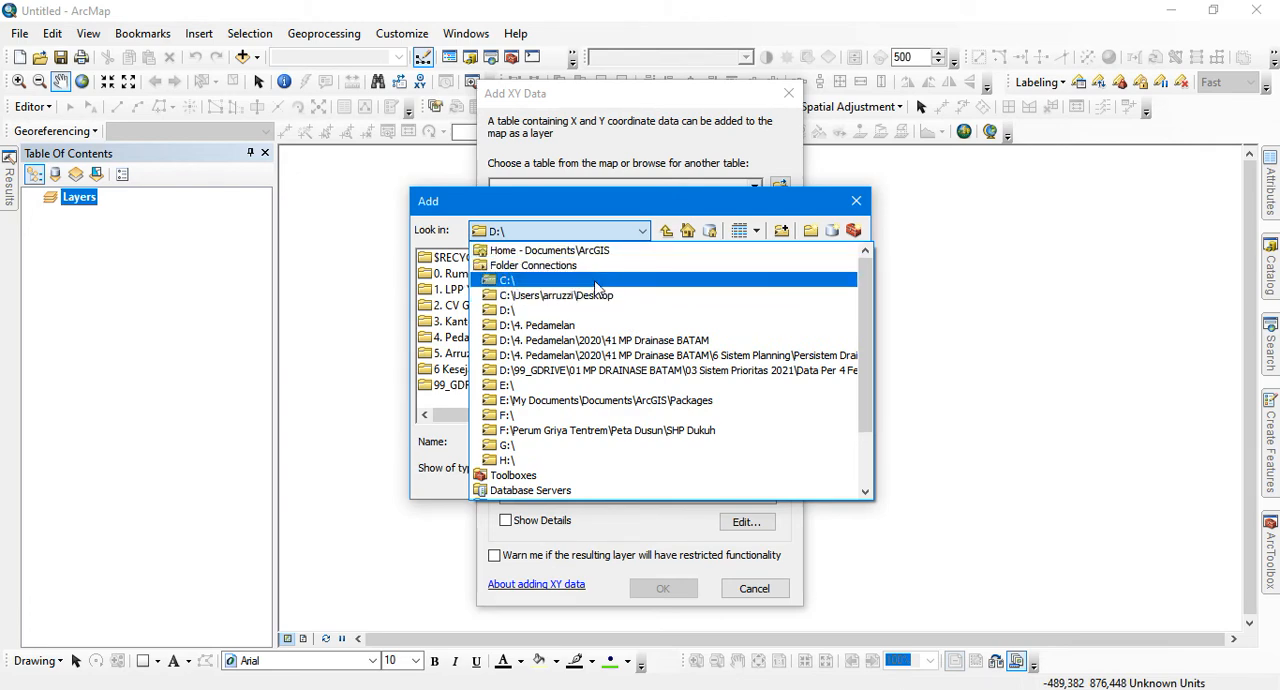
# Add a folder connection to the Desktop folder under This PC
pyautogui.click(776, 231)
pyautogui.click(782, 231)
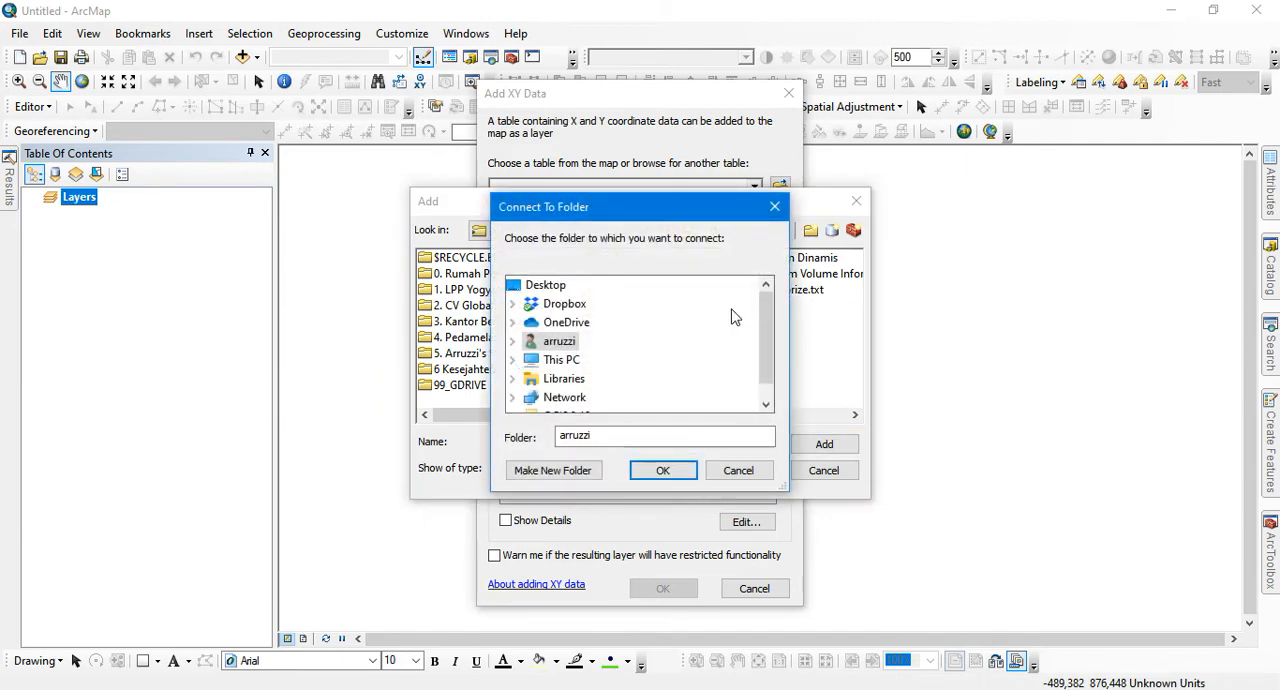
pyautogui.click(560, 342)
pyautogui.doubleClick(562, 359)
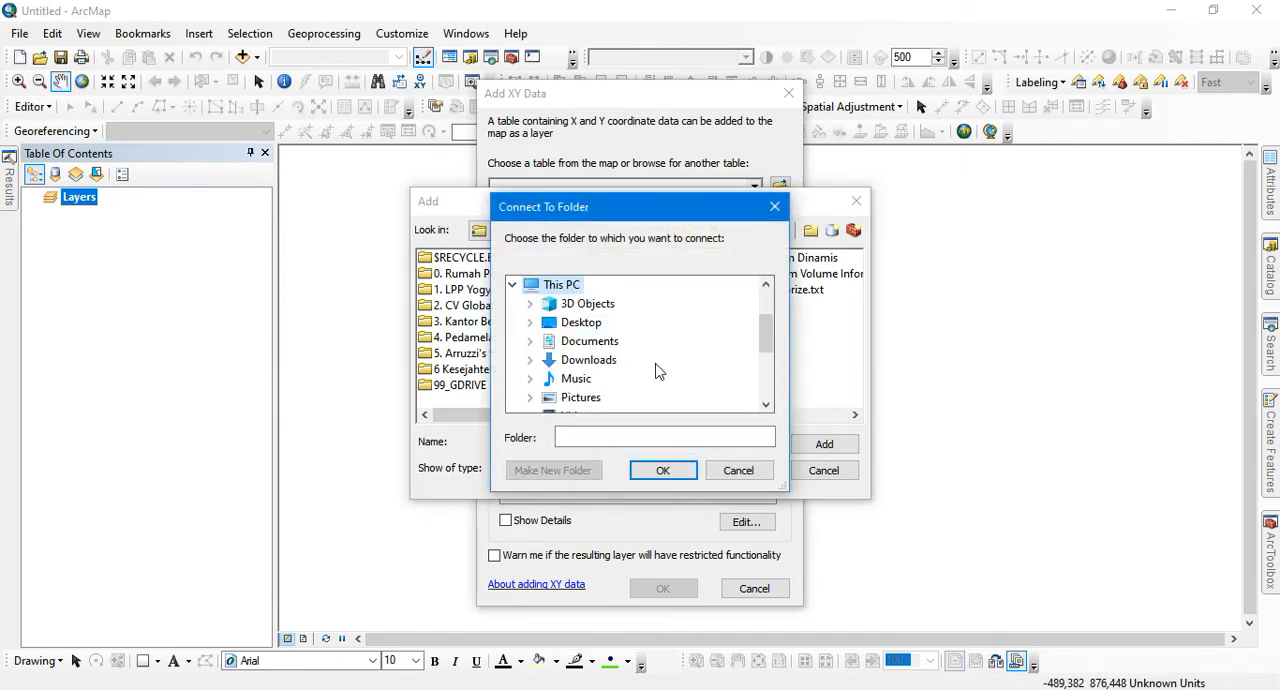
pyautogui.click(584, 323)
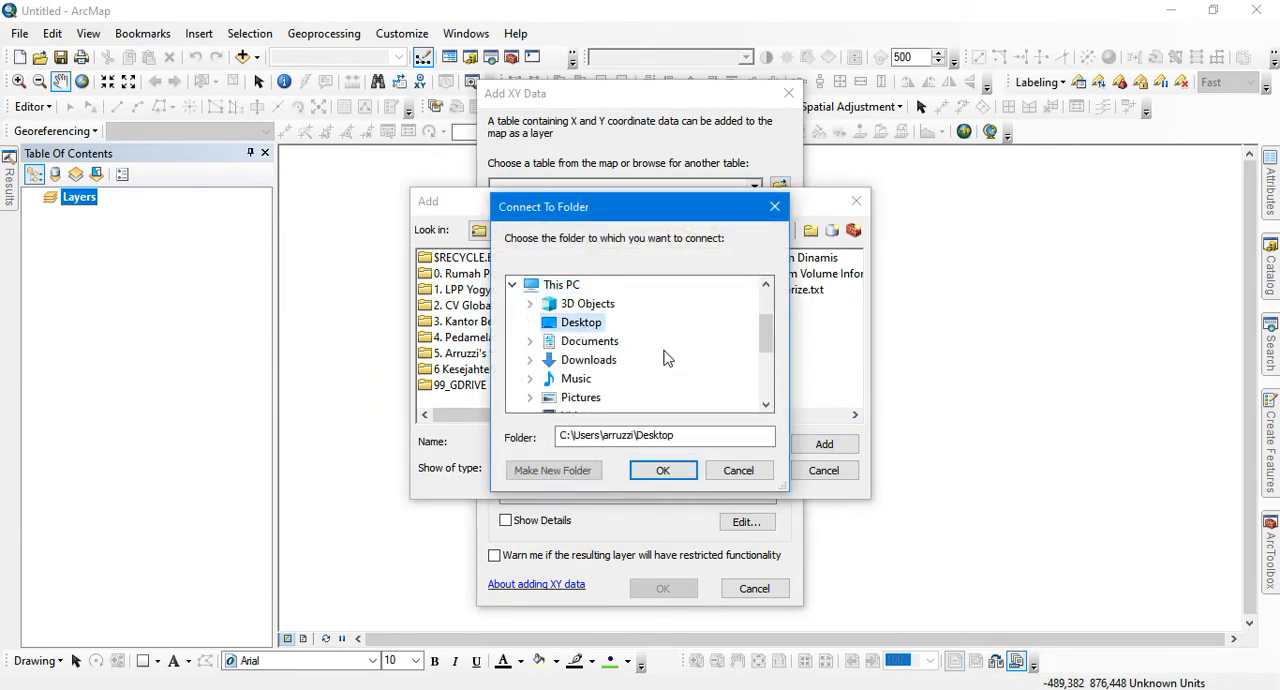
pyautogui.click(668, 470)
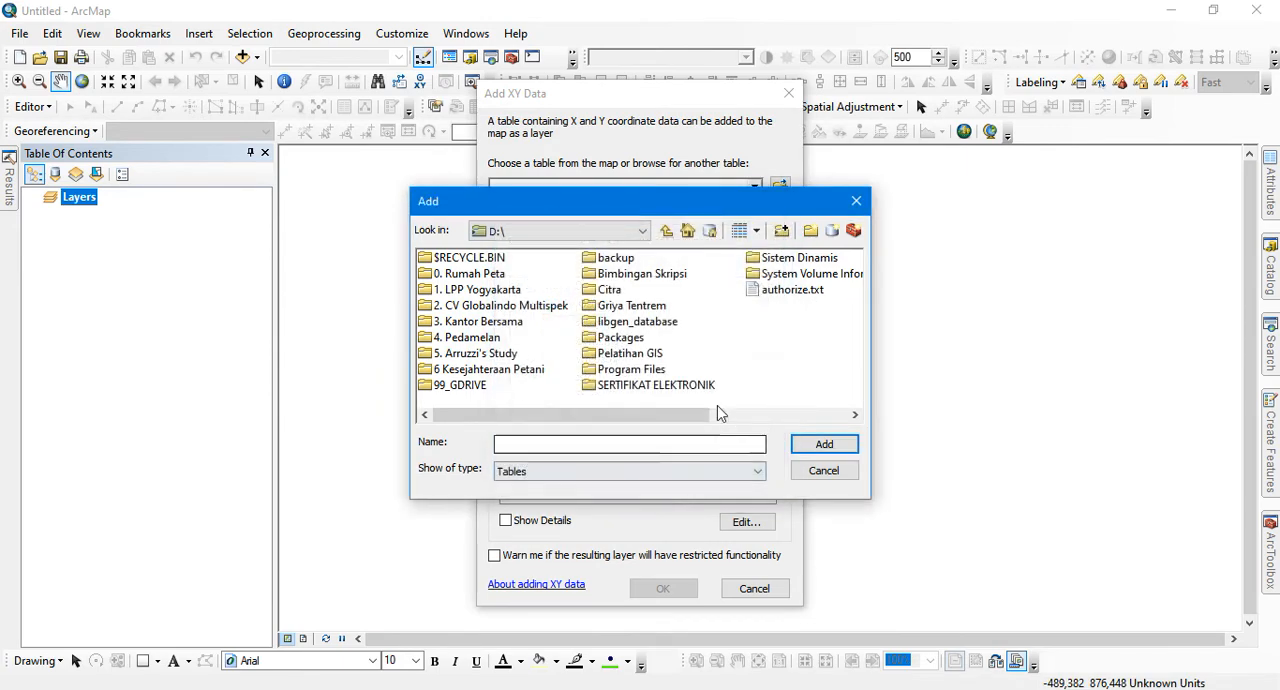
pyautogui.click(666, 231)
pyautogui.doubleClick(506, 275)
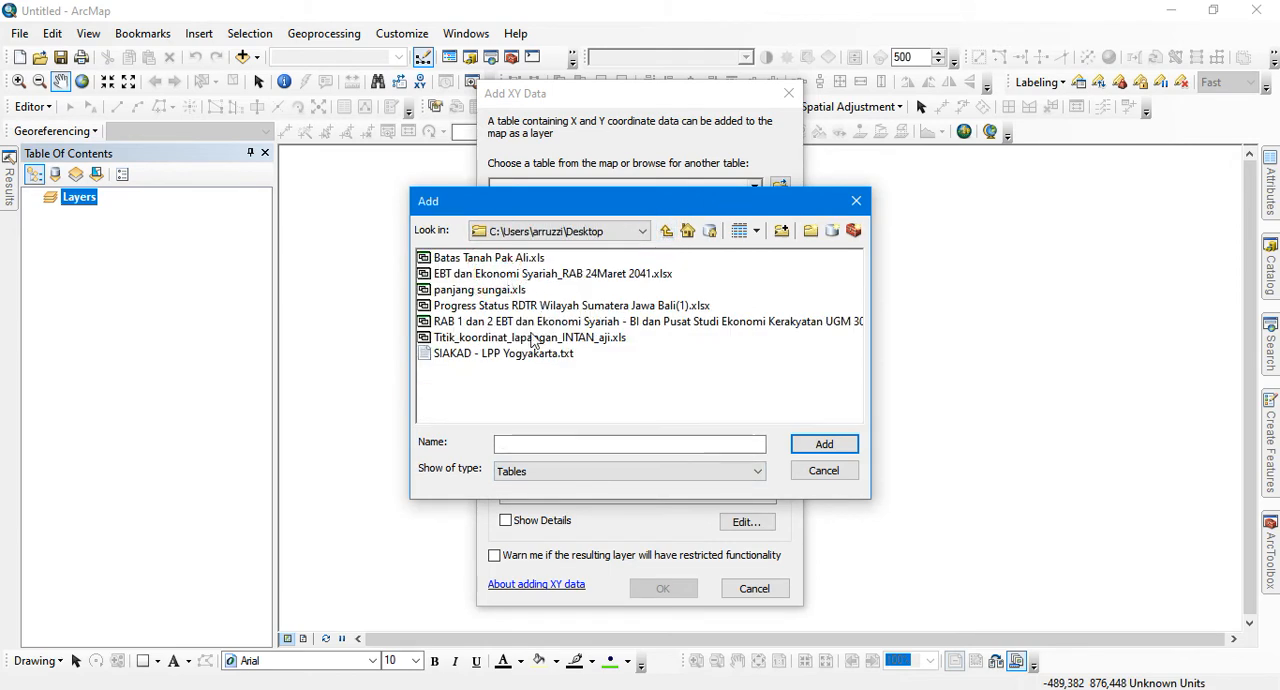
pyautogui.click(506, 400)
pyautogui.doubleClick(549, 340)
pyautogui.click(452, 258)
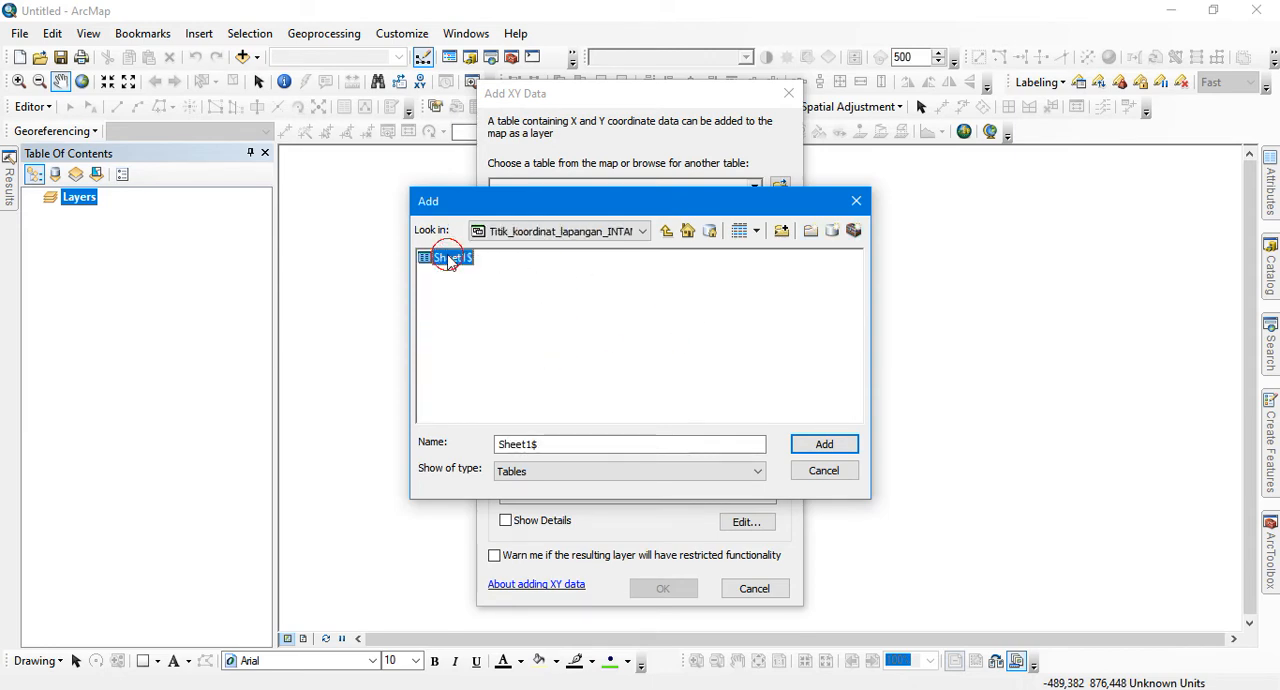
pyautogui.click(824, 443)
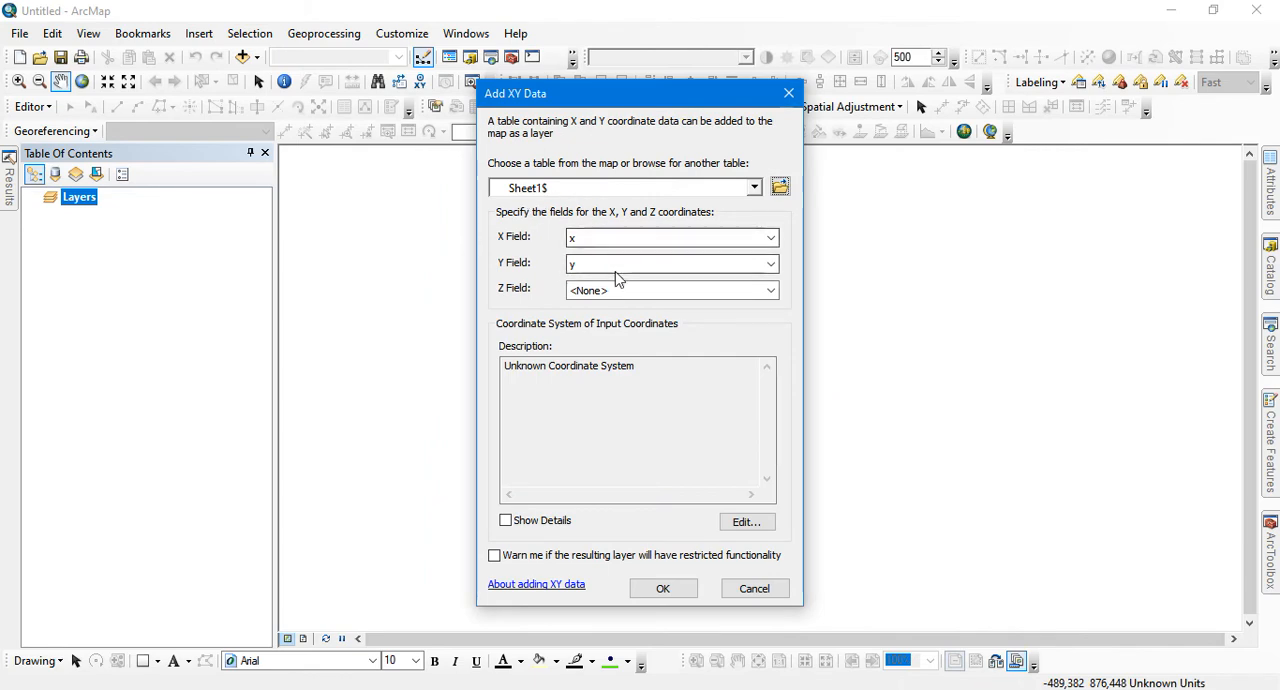
pyautogui.click(597, 292)
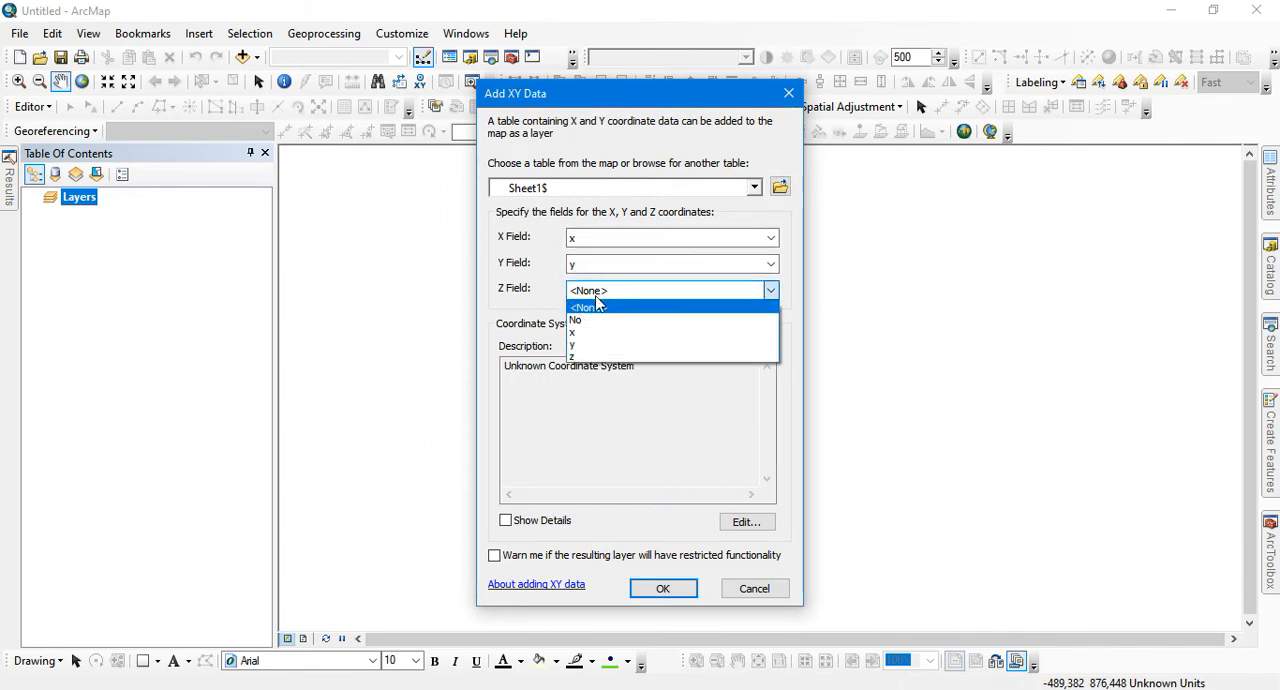
pyautogui.click(586, 356)
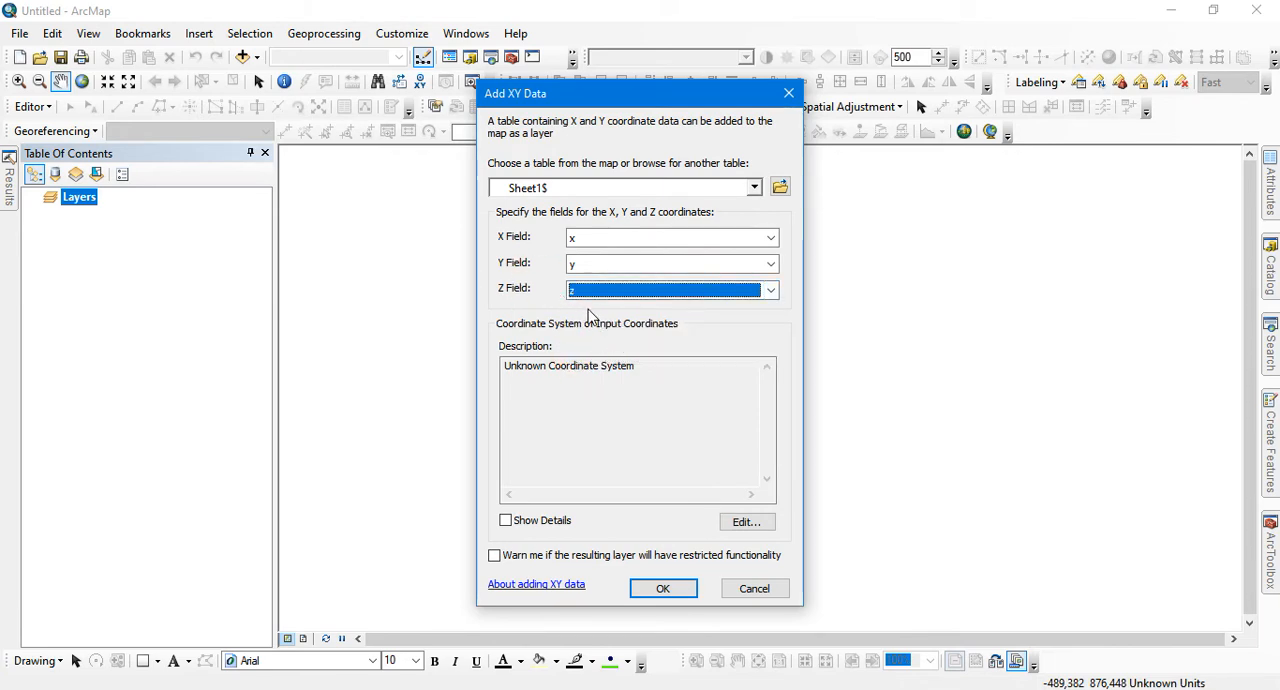
# Edit the coordinate system of the input coordinates and expand Projected Coordinate Systems down to UTM, WGS 1984
pyautogui.click(743, 516)
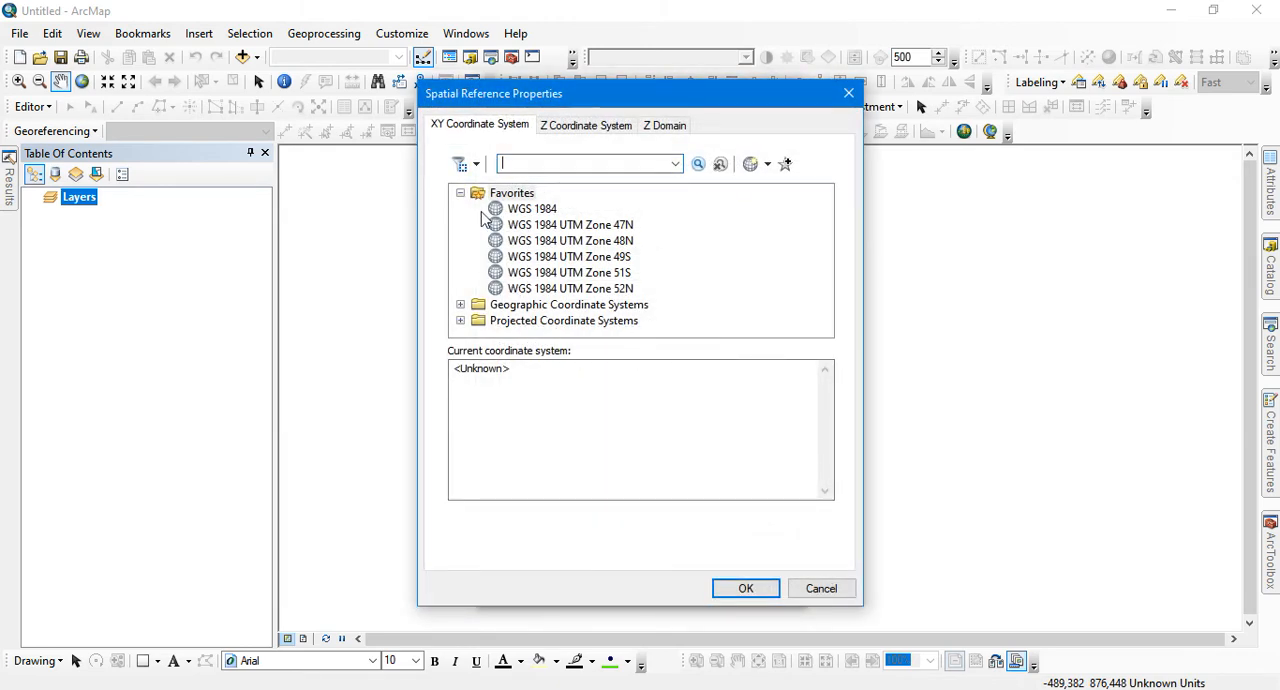
pyautogui.click(462, 193)
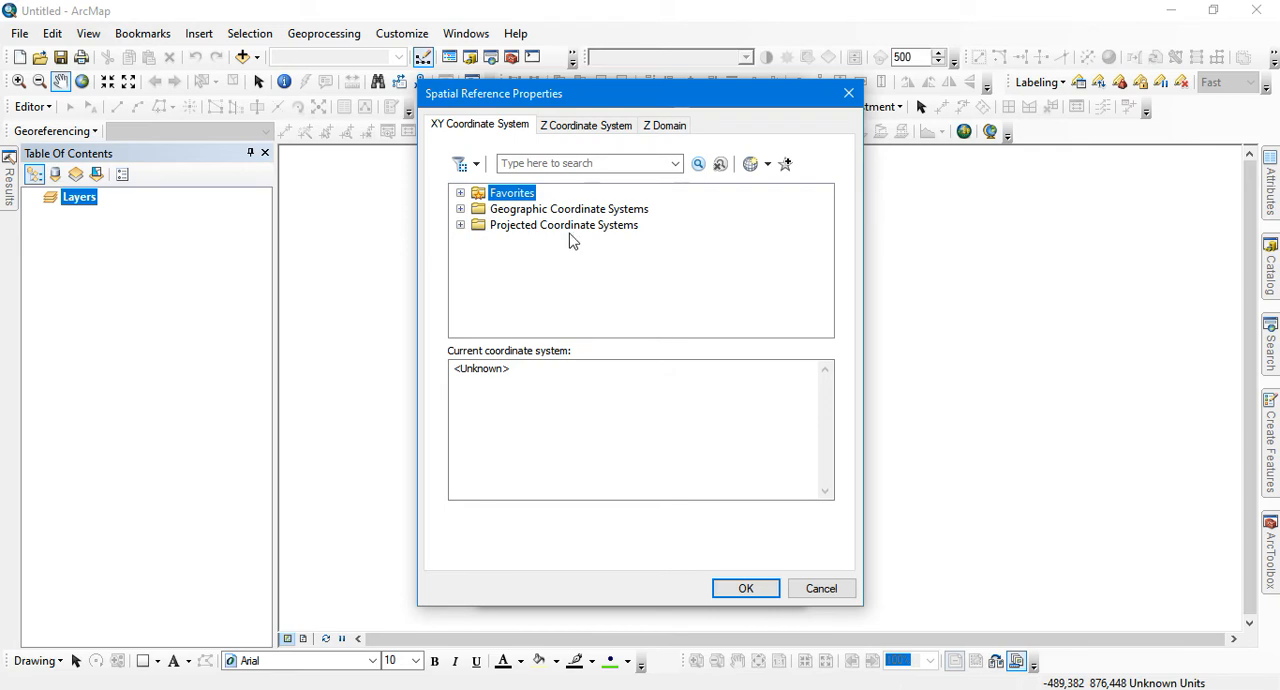
pyautogui.click(460, 226)
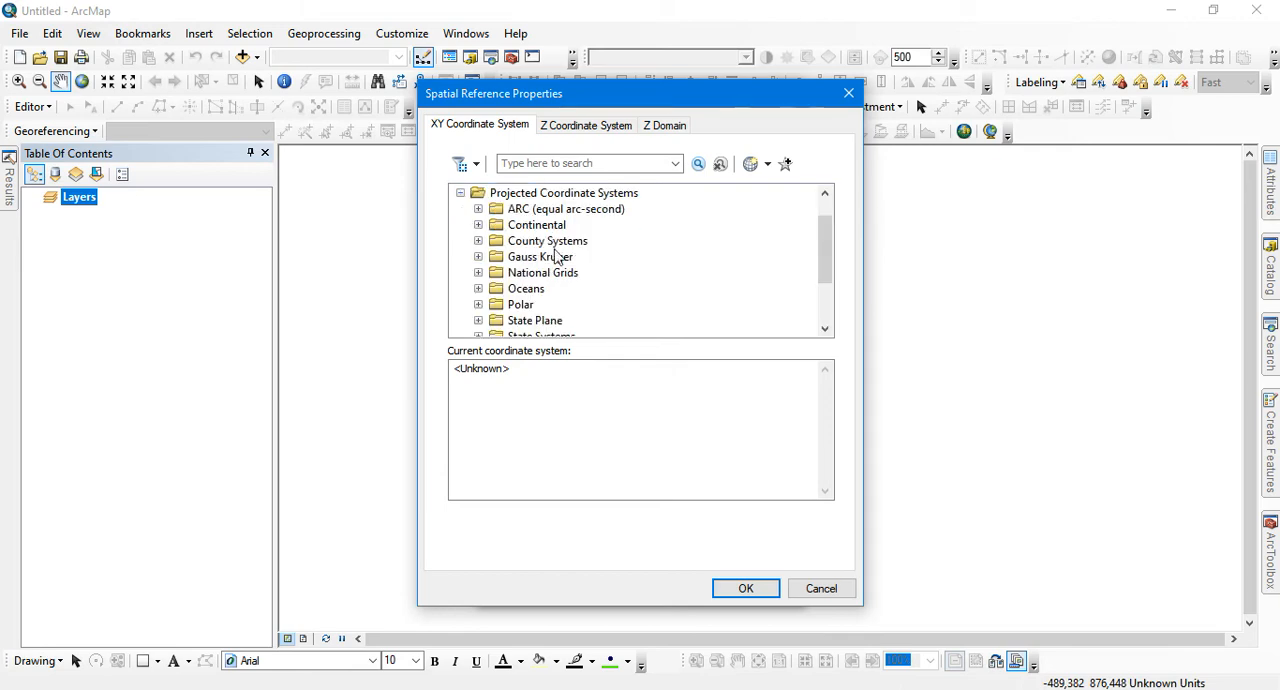
pyautogui.scroll(-2, 557, 257)
pyautogui.click(479, 287)
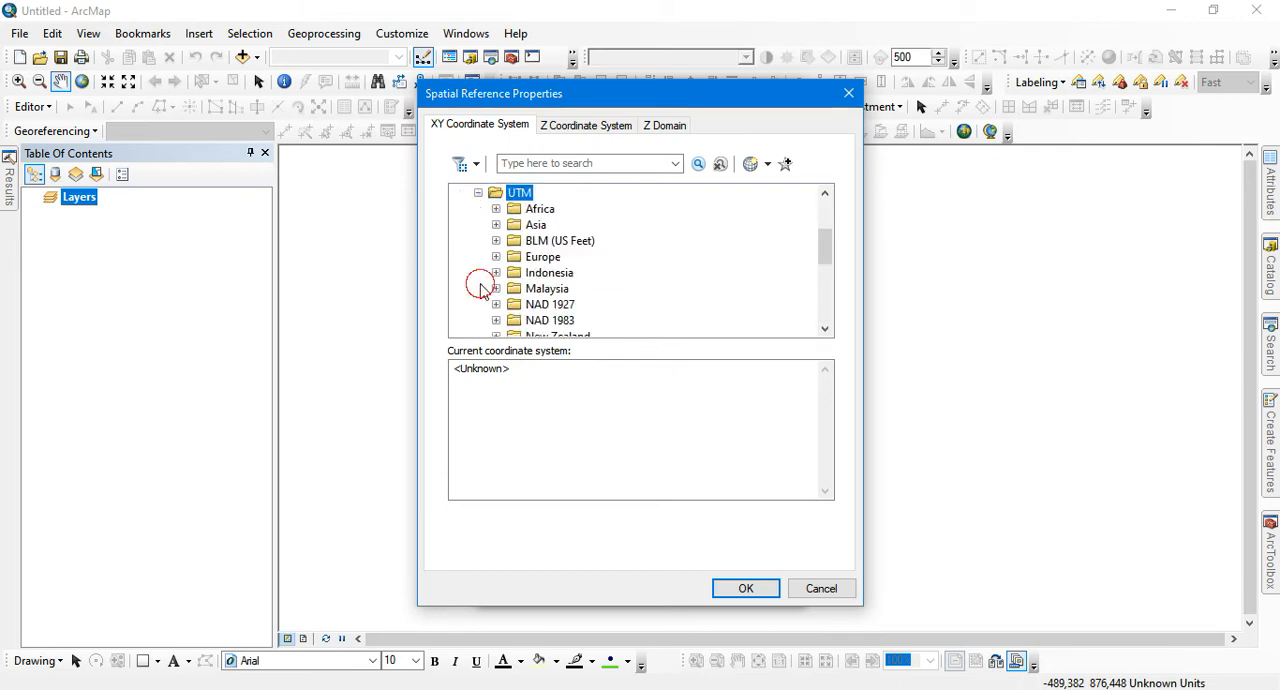
pyautogui.scroll(-3, 611, 281)
pyautogui.click(555, 289)
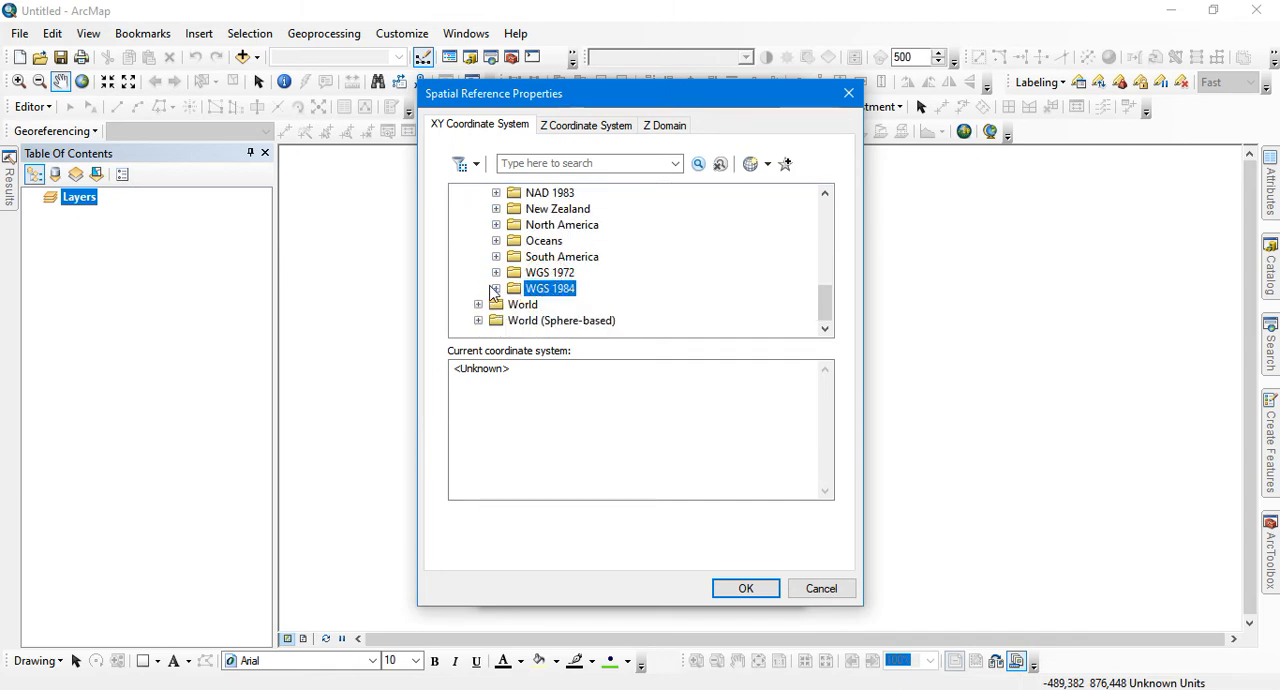
pyautogui.click(495, 288)
pyautogui.scroll(-1, 605, 305)
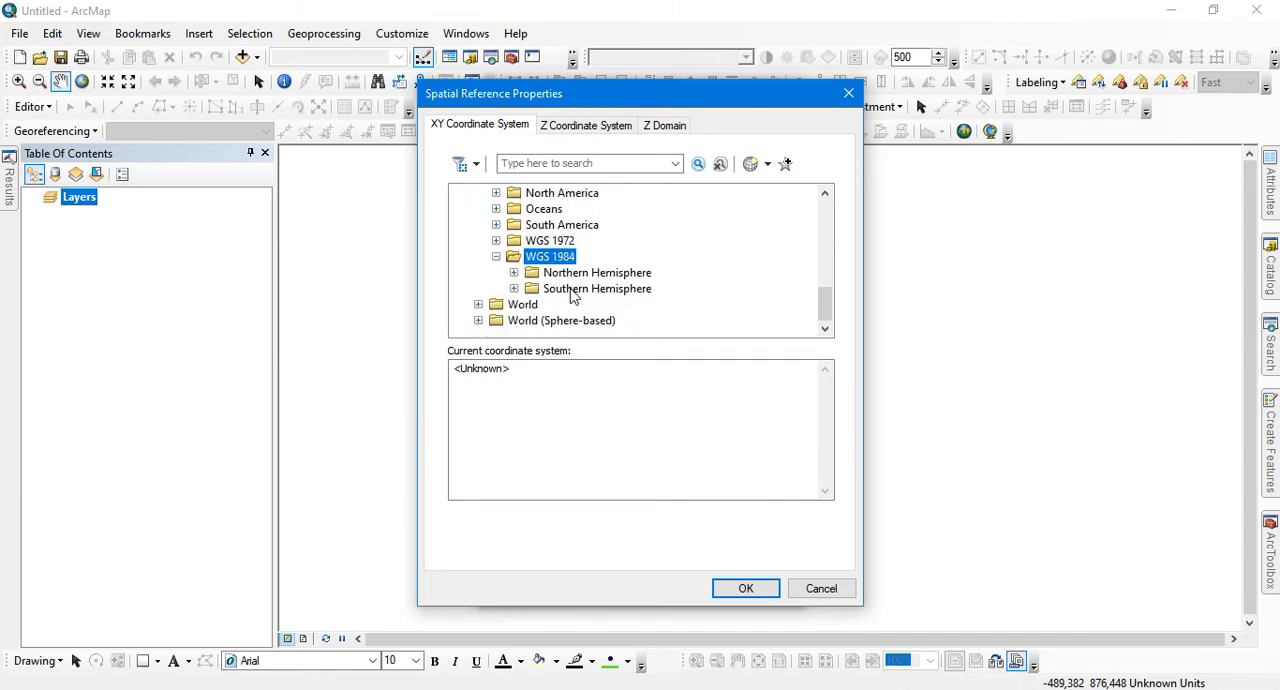
# Select WGS 1984 UTM Zone 49S from the Southern Hemisphere group as the XY coordinate system
pyautogui.click(590, 289)
pyautogui.click(513, 288)
pyautogui.scroll(-1, 630, 293)
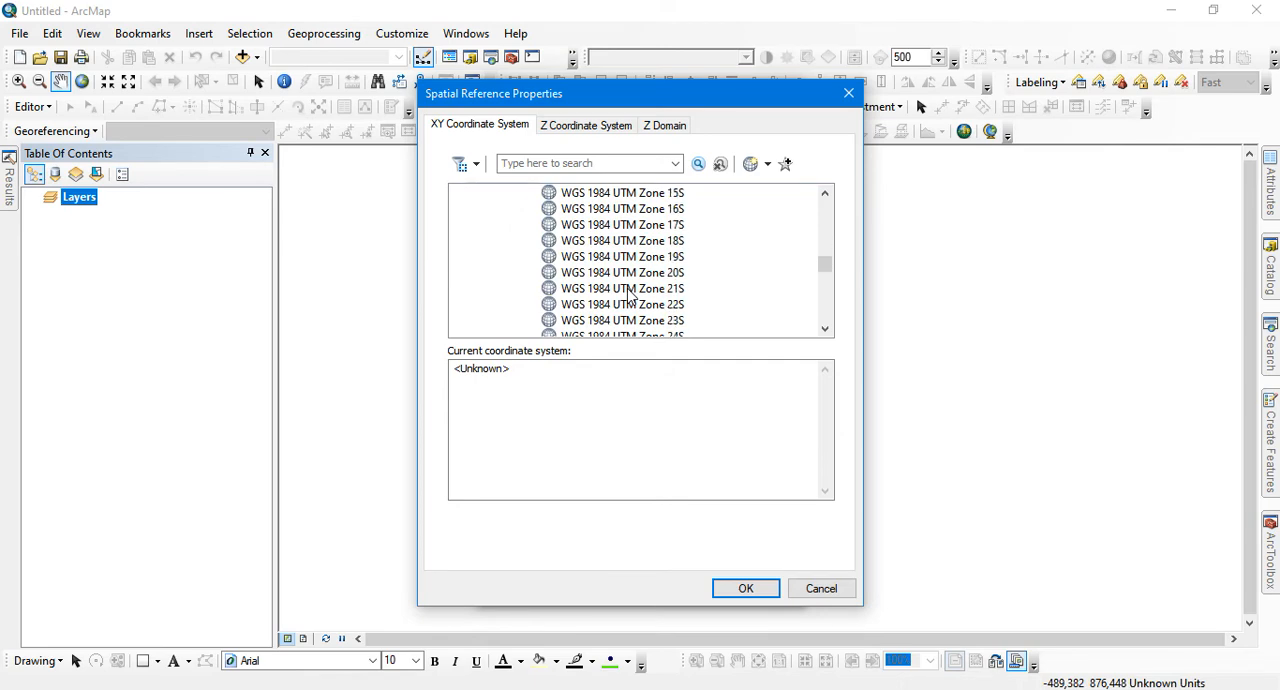
pyautogui.scroll(-8, 630, 293)
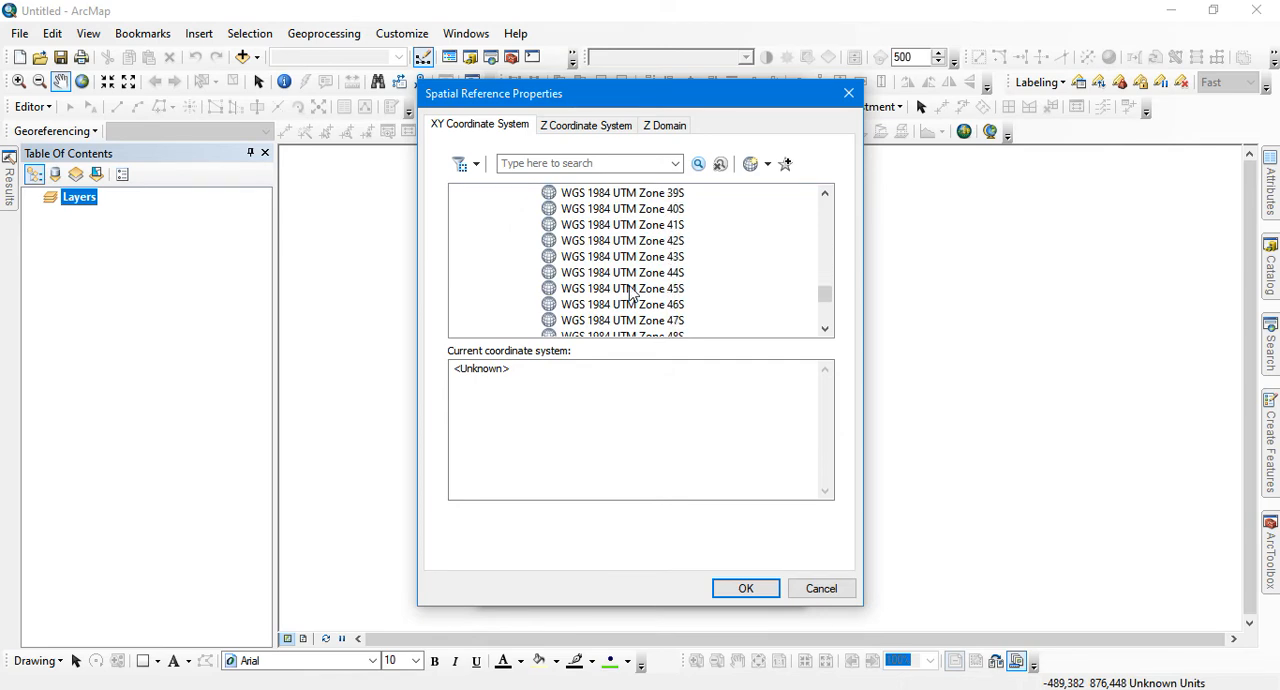
pyautogui.scroll(-1, 630, 293)
pyautogui.click(646, 305)
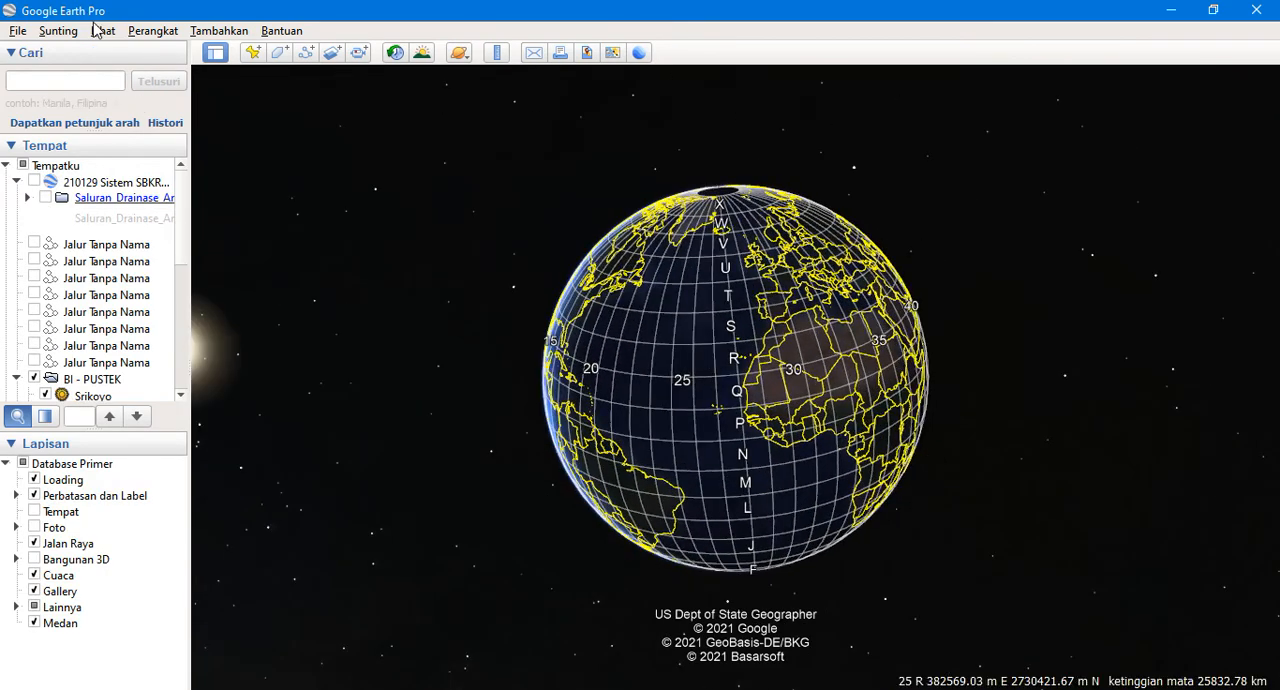
# In Google Earth Pro's options, try the degree formats for latitude/longitude, settle on Universal Transverse Mercator and accept
pyautogui.click(153, 31)
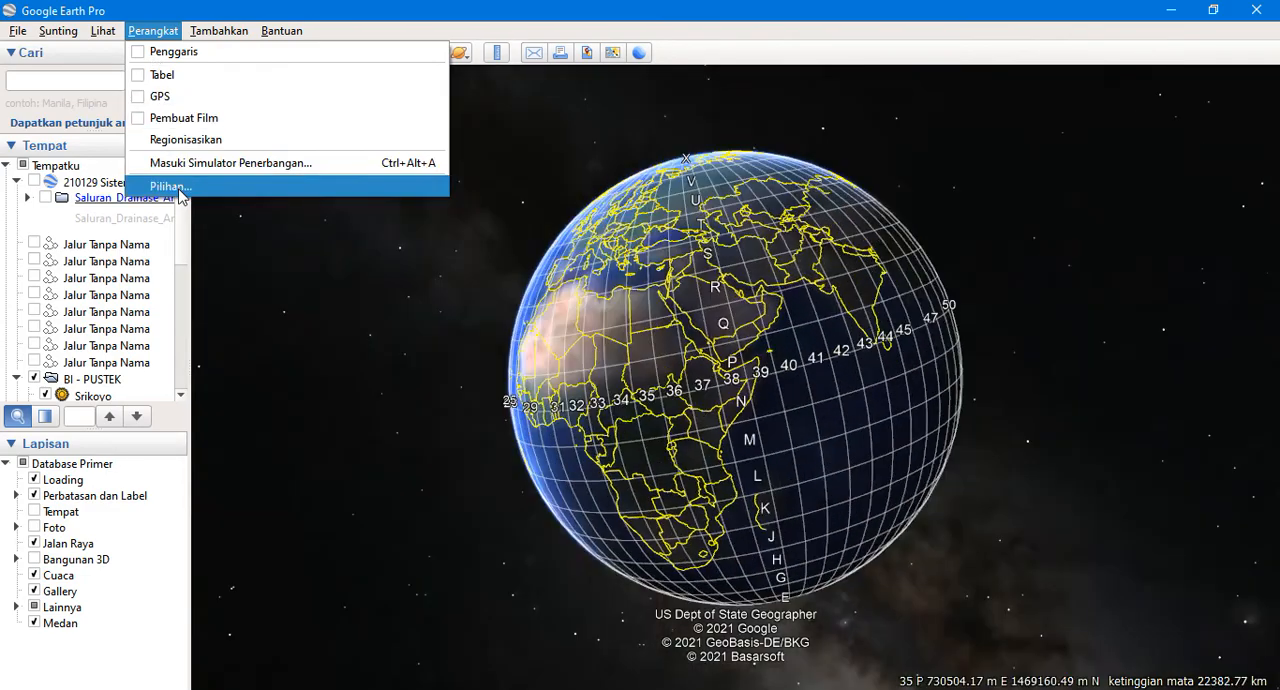
pyautogui.click(170, 186)
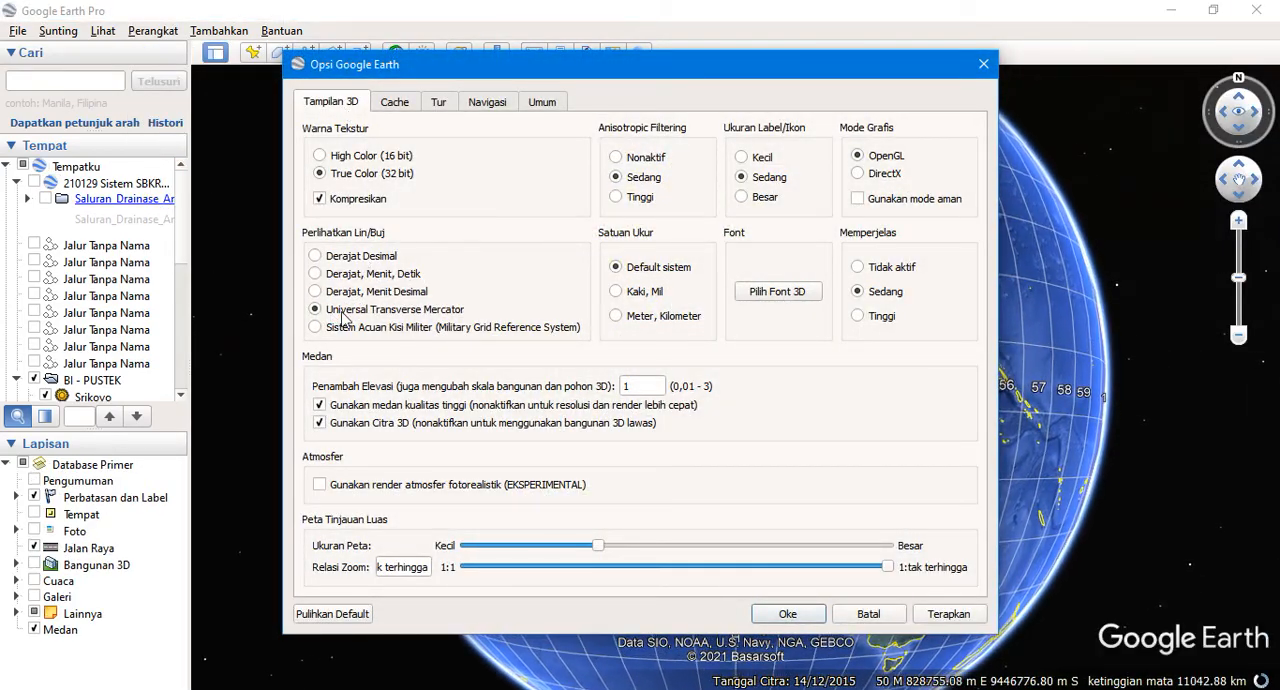
pyautogui.click(348, 257)
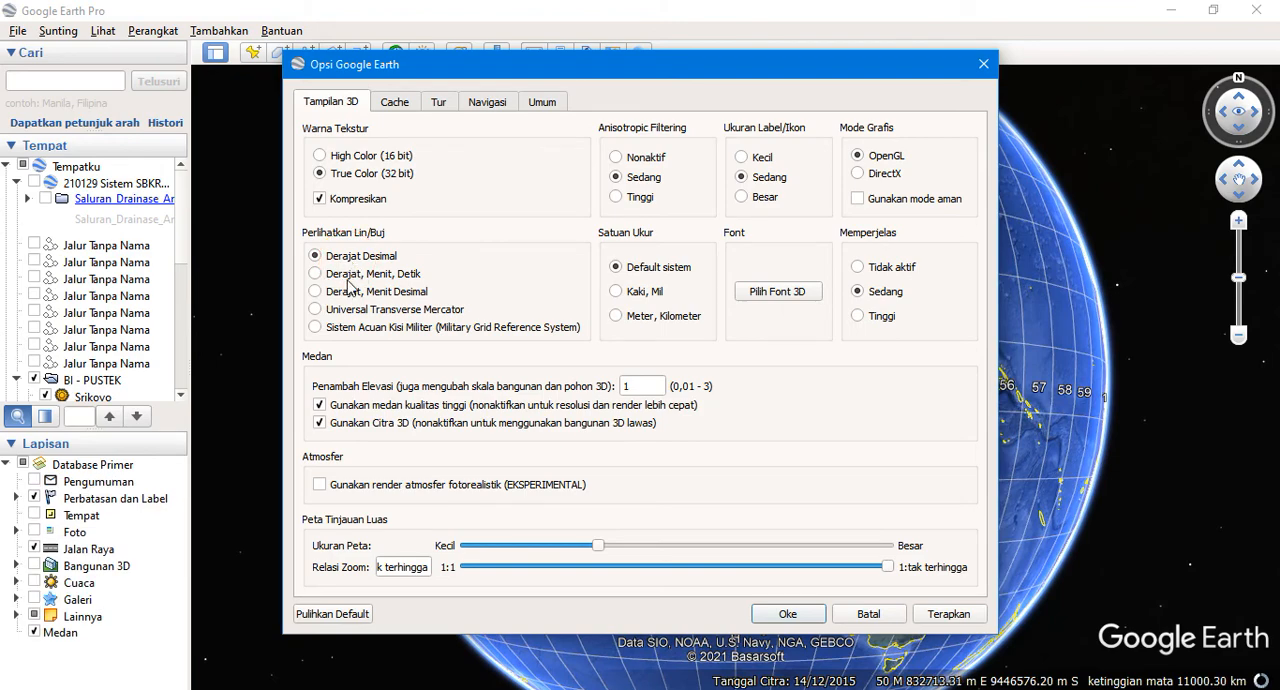
pyautogui.click(322, 274)
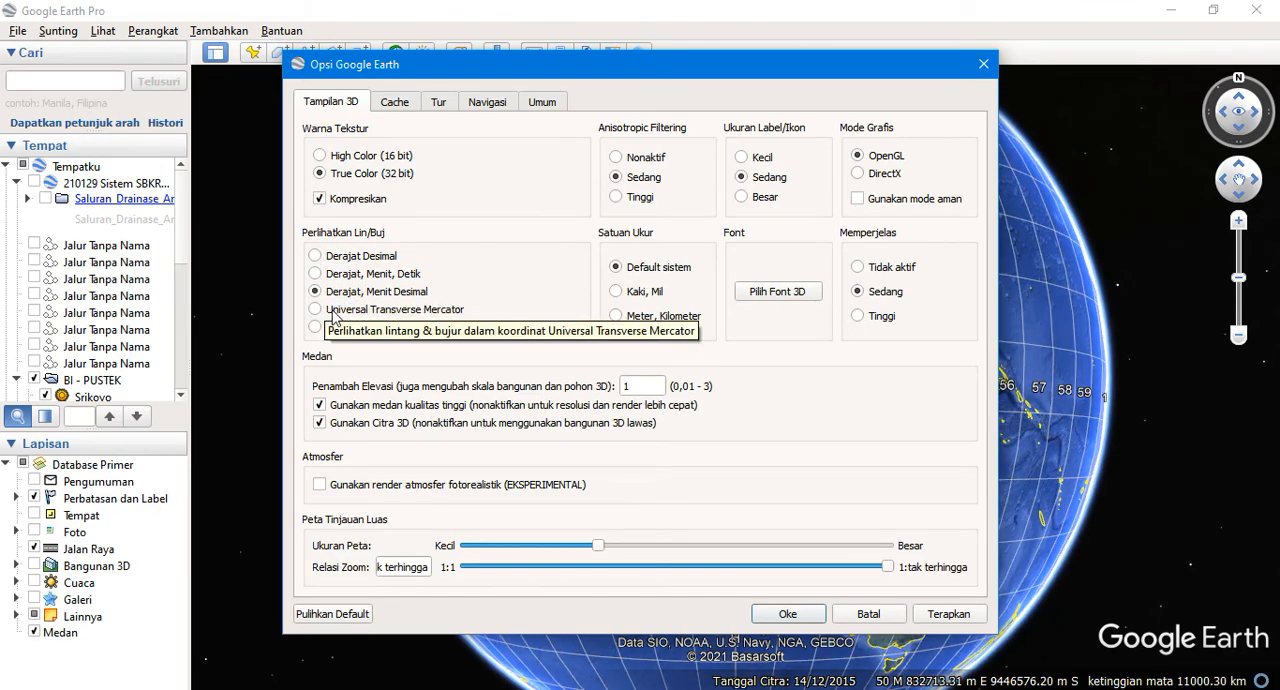
pyautogui.click(315, 310)
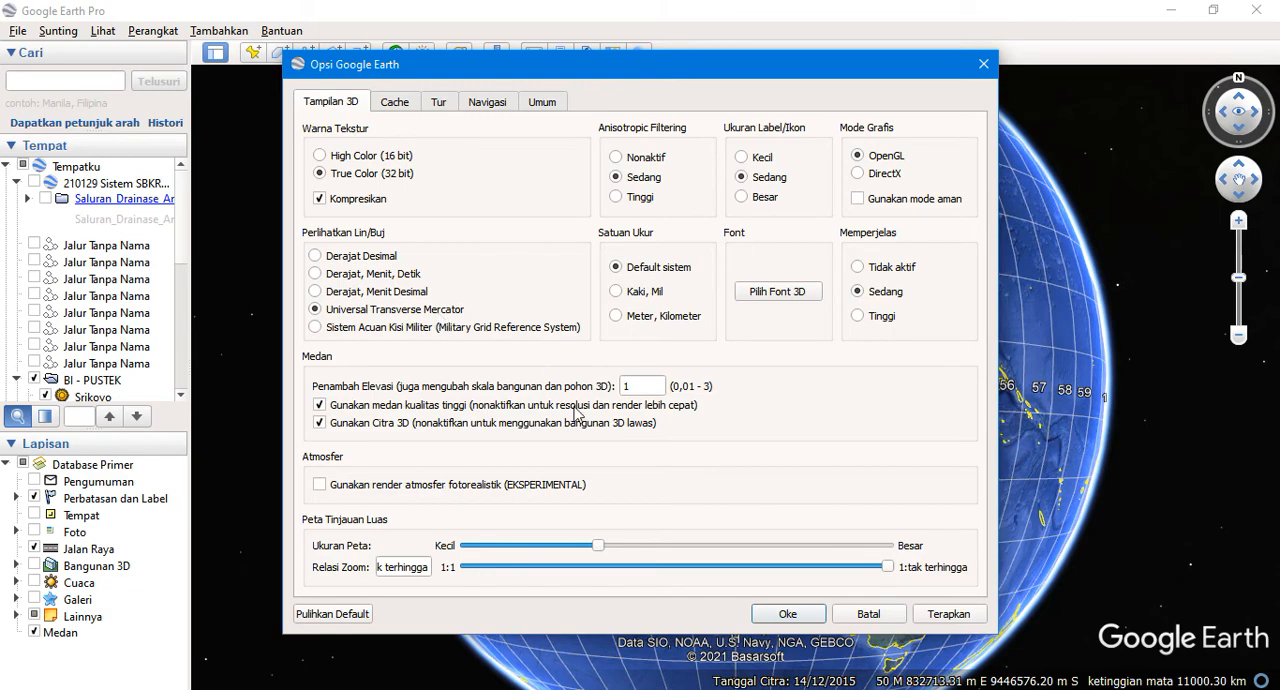
pyautogui.click(783, 613)
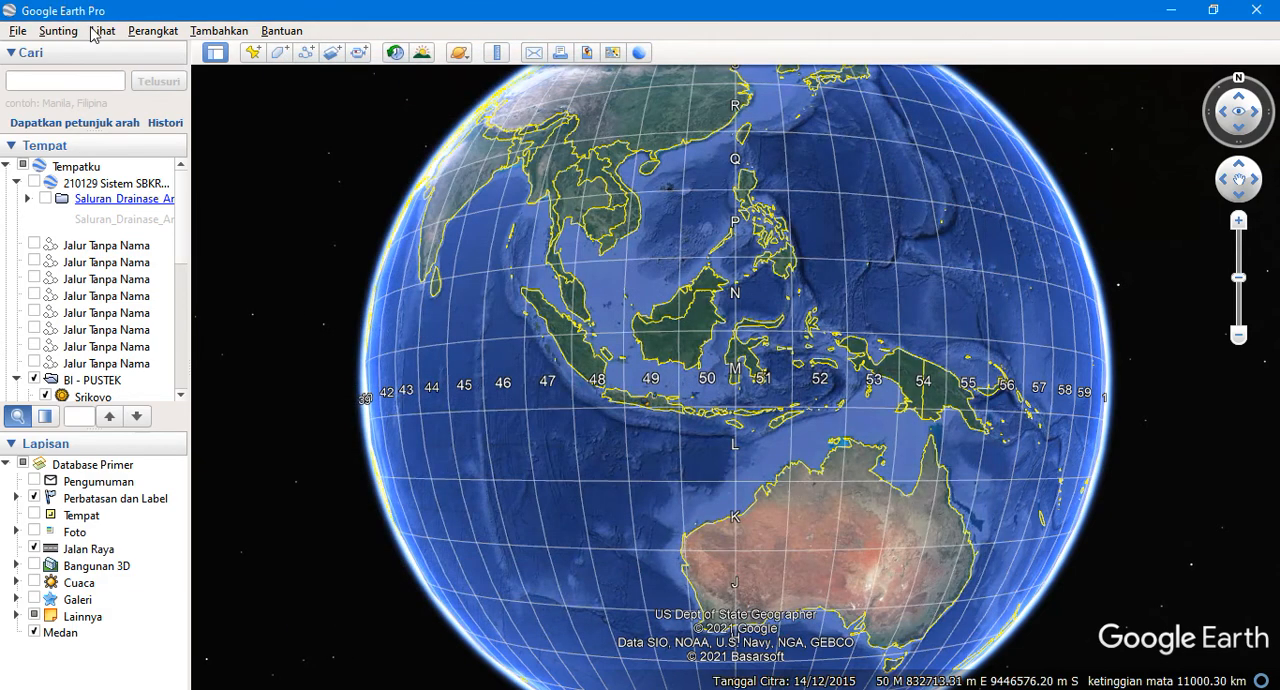
# Hide the coordinate grid on the globe and show it again
pyautogui.click(97, 32)
pyautogui.click(135, 185)
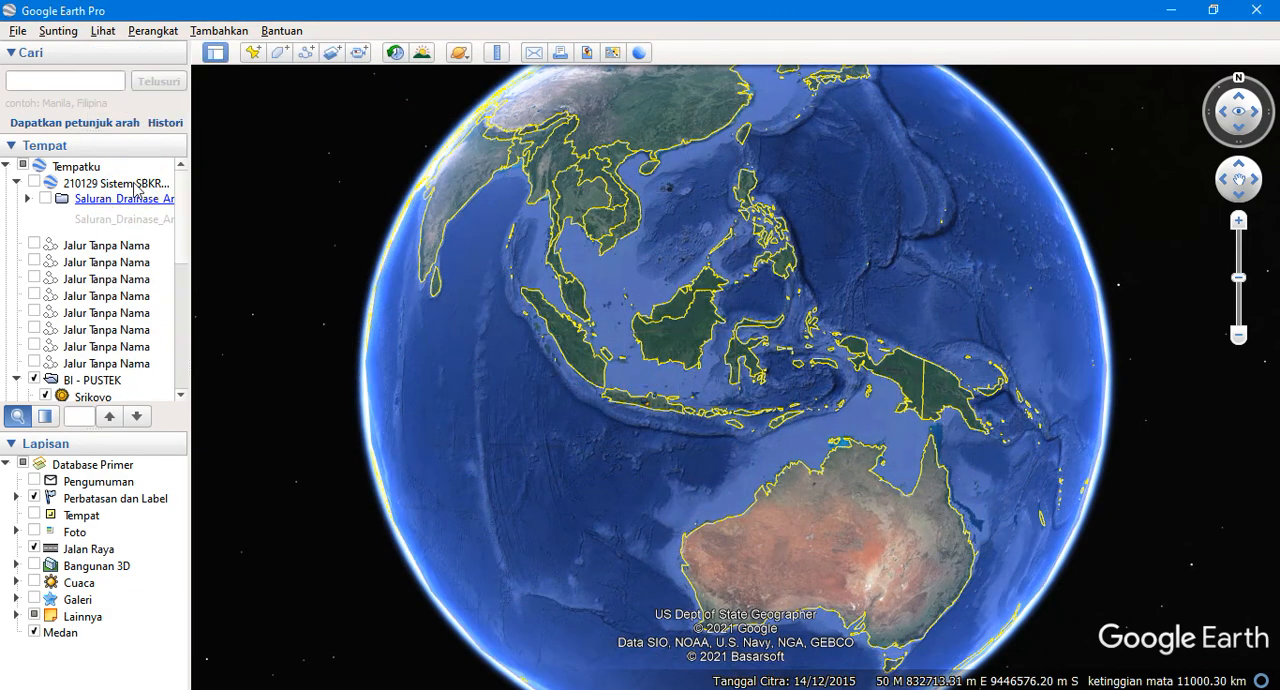
pyautogui.click(103, 31)
pyautogui.click(135, 184)
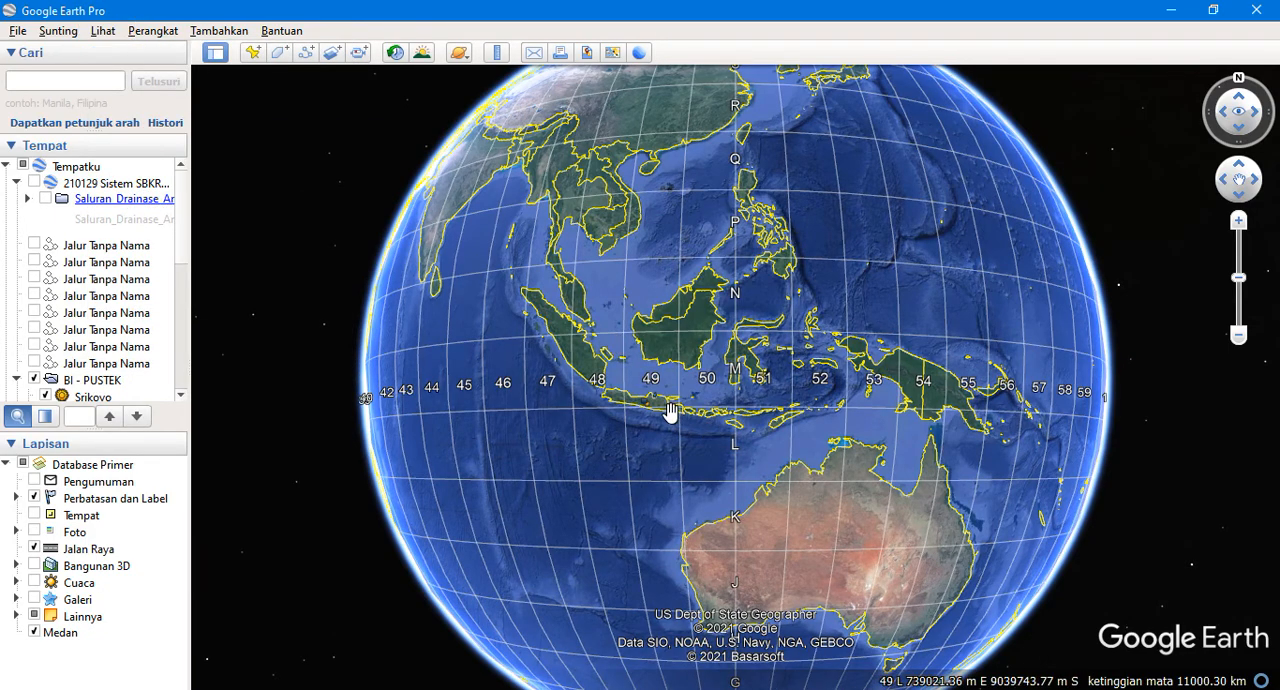
# Examine which UTM zones and latitude bands cover Indonesia, looking closely at Java and Borneo
pyautogui.scroll(4, 670, 412)
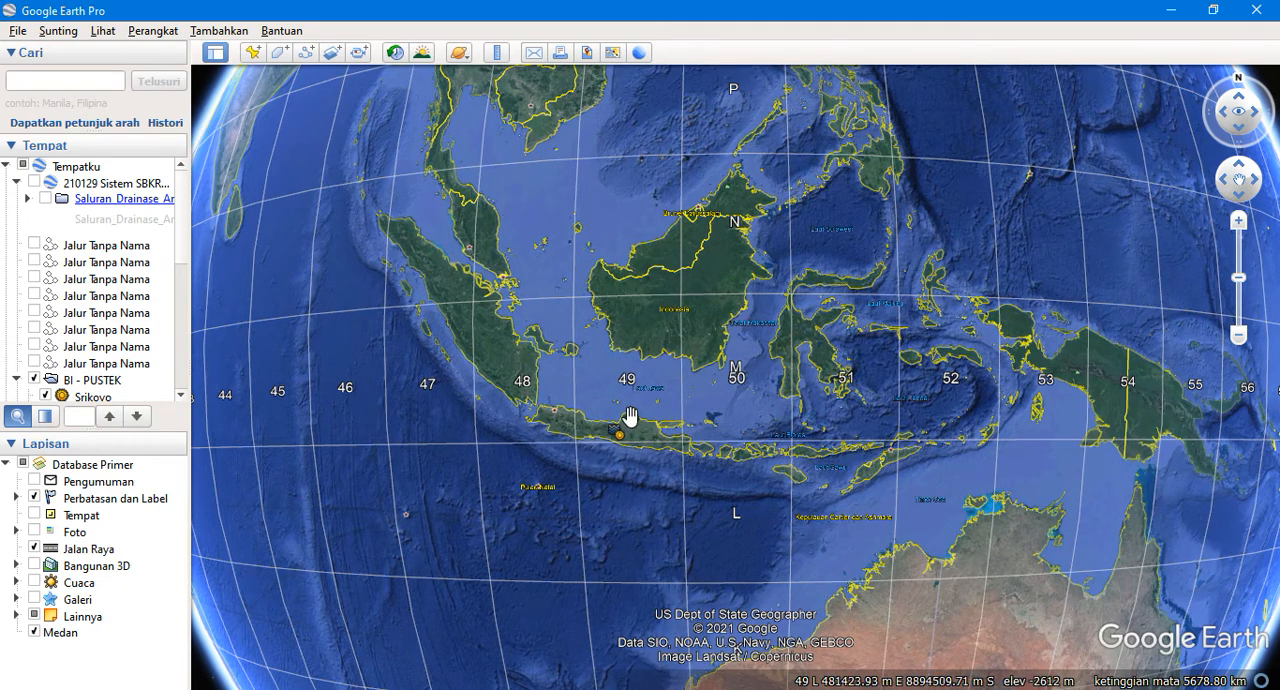
pyautogui.scroll(3, 626, 250)
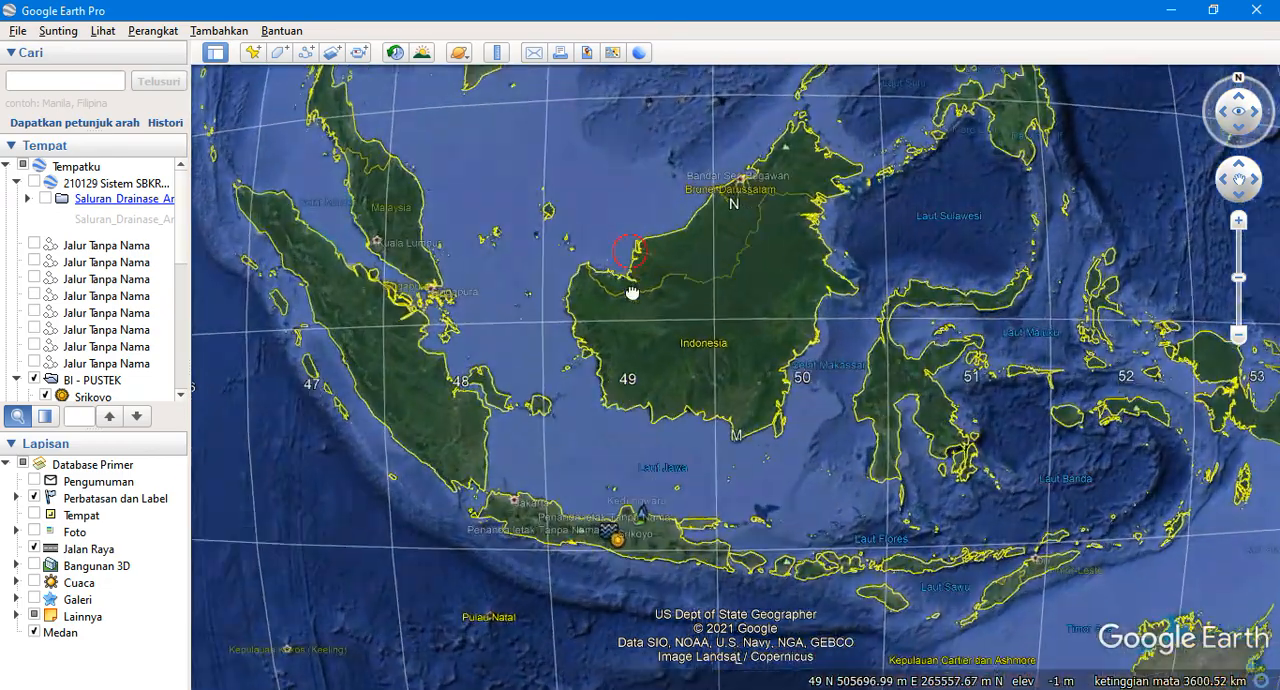
pyautogui.moveTo(626, 251); pyautogui.dragTo(626, 491)
pyautogui.scroll(1, 628, 415)
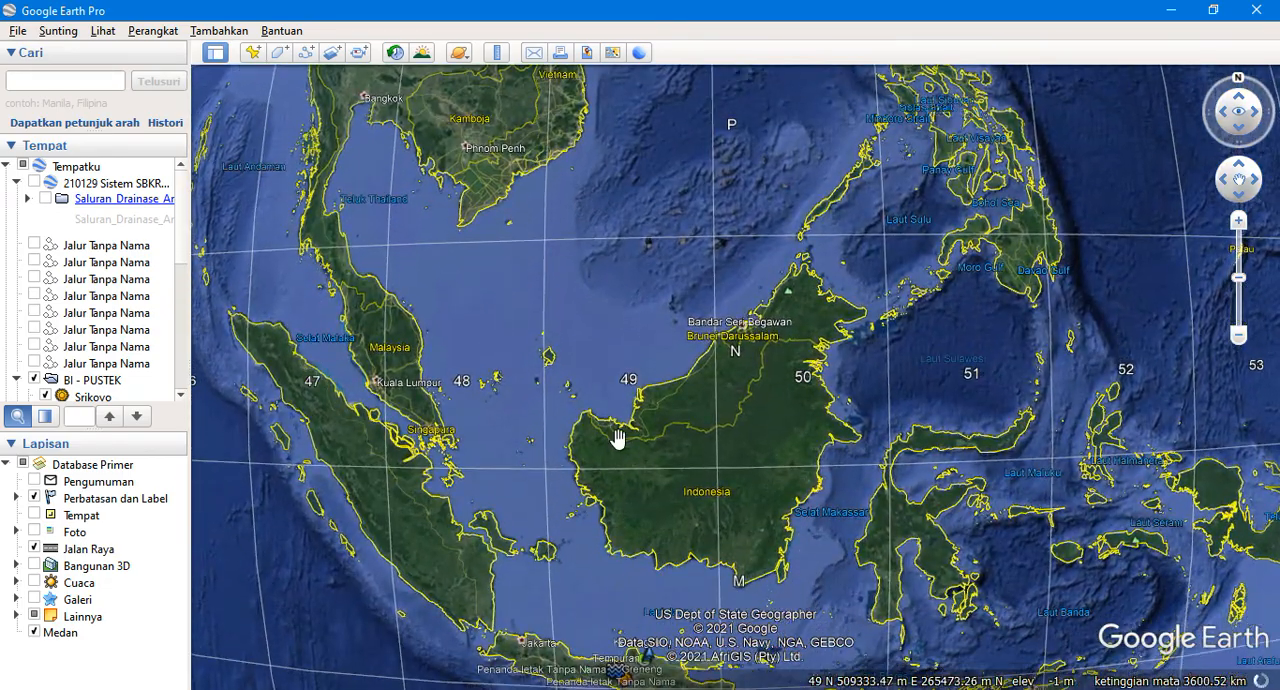
pyautogui.scroll(1, 614, 429)
pyautogui.moveTo(617, 440); pyautogui.dragTo(620, 249)
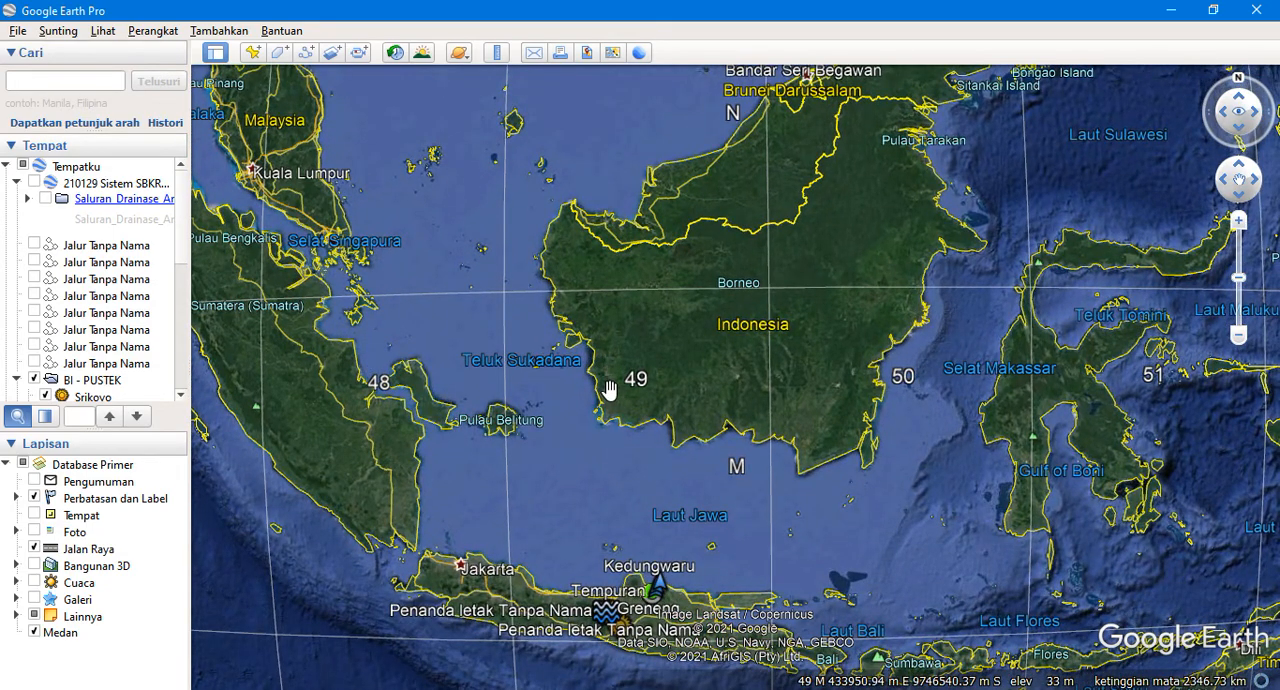
# Switch back to ArcMap and collapse the Southern Hemisphere group under WGS 1984 in the coordinate system list
pyautogui.click(738, 689)
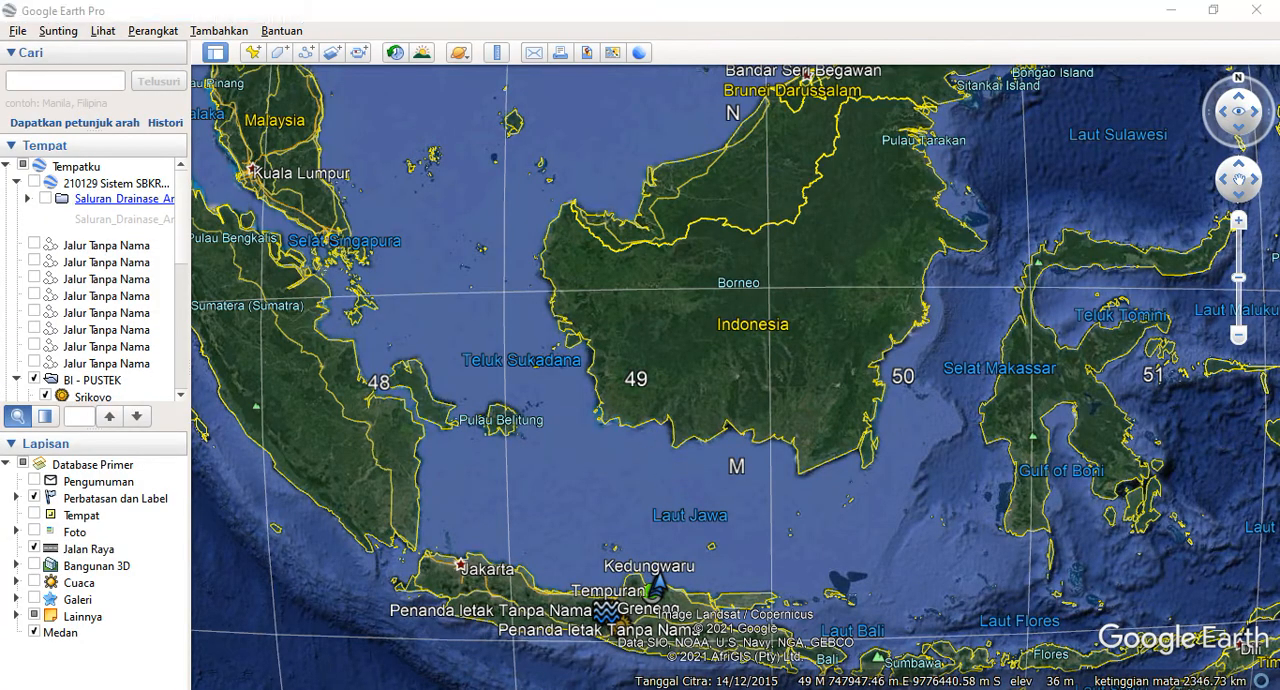
pyautogui.moveTo(826, 299); pyautogui.dragTo(806, 240)
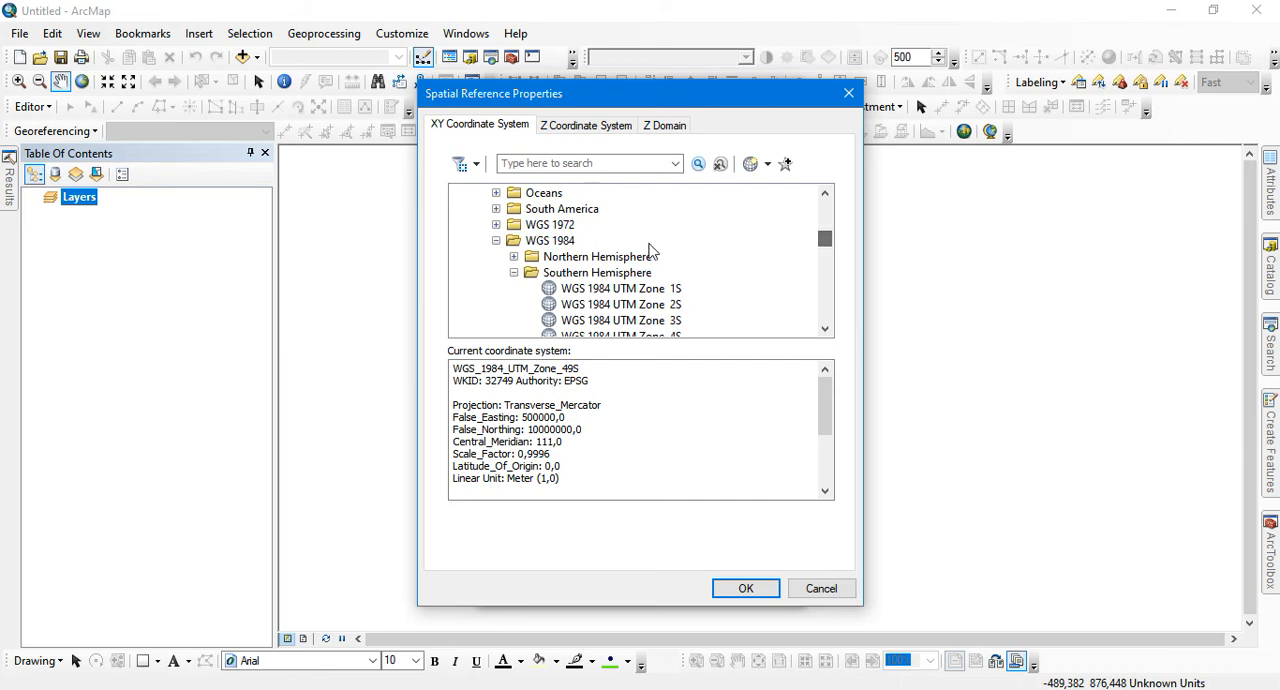
pyautogui.doubleClick(532, 272)
pyautogui.click(550, 257)
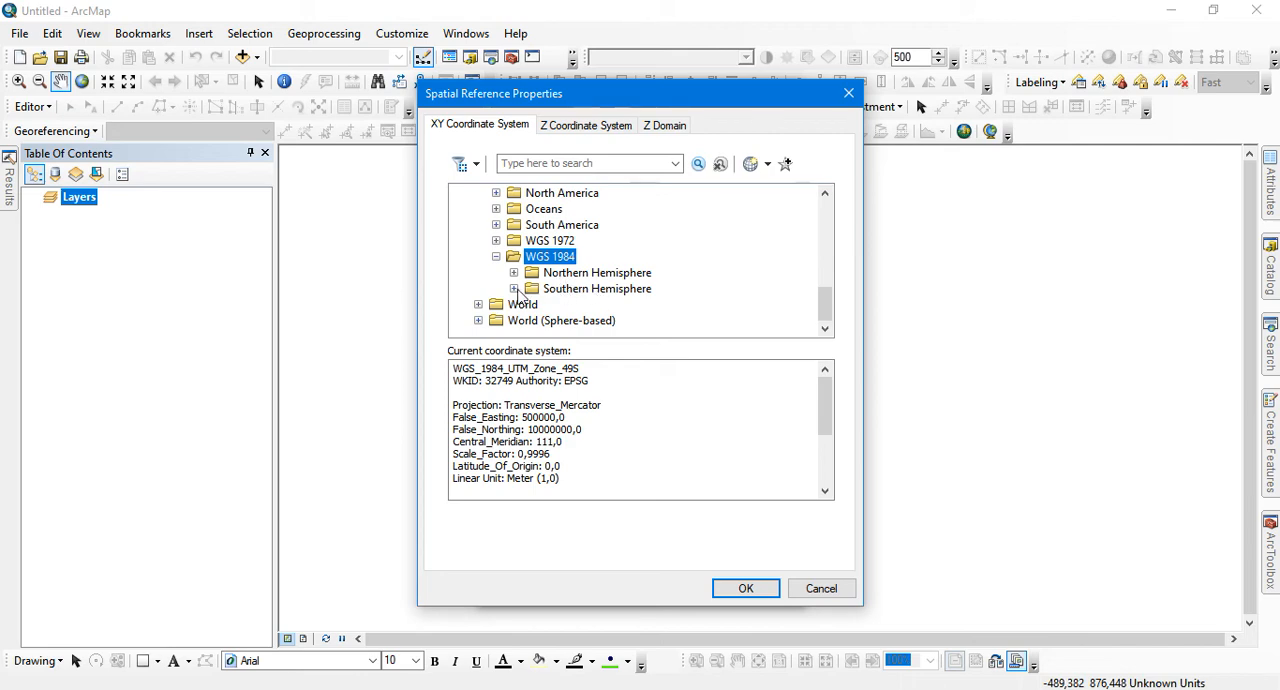
# Confirm WGS 1984 UTM Zone 49S from the Southern Hemisphere group and add the Sheet1$ XY points to the map
pyautogui.click(514, 289)
pyautogui.scroll(-10, 625, 298)
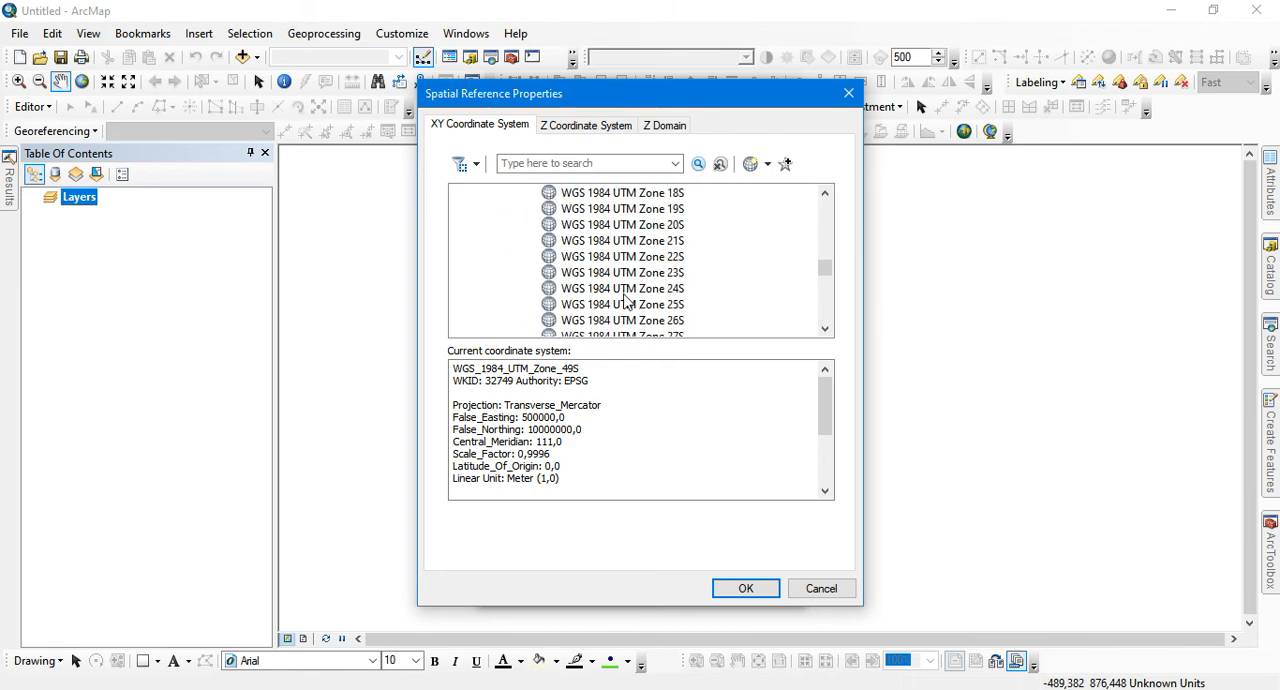
pyautogui.scroll(-1, 625, 298)
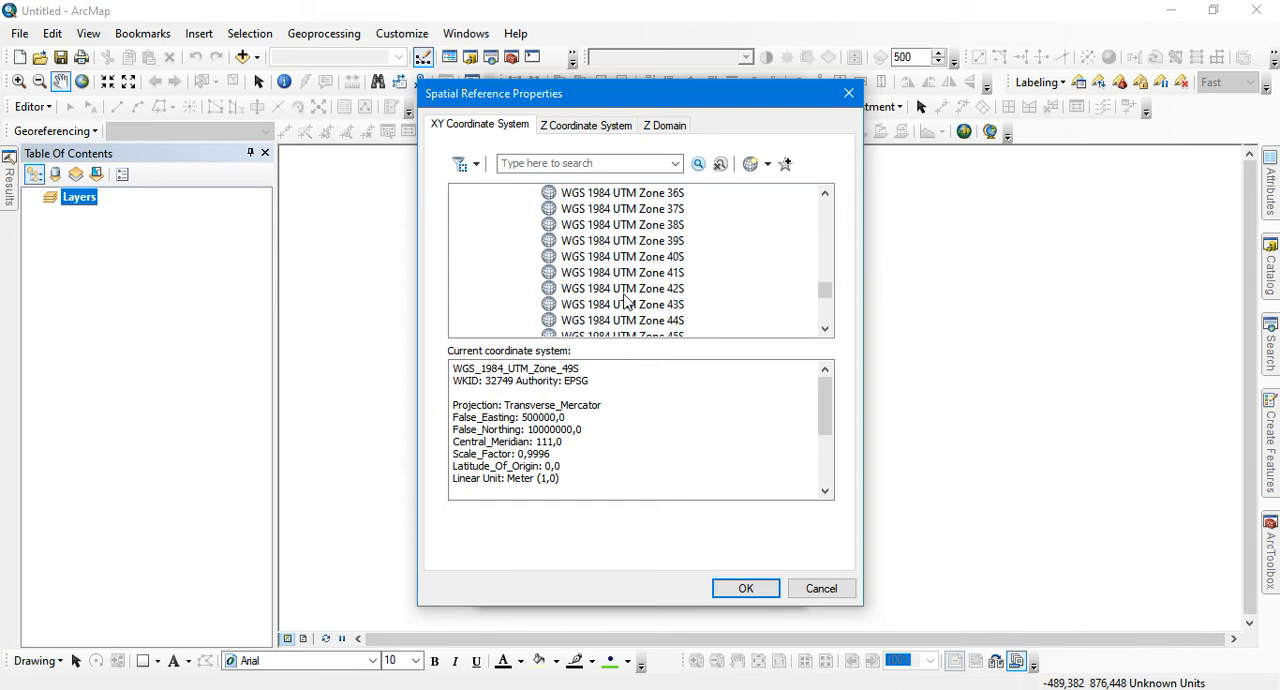
pyautogui.scroll(-1, 628, 306)
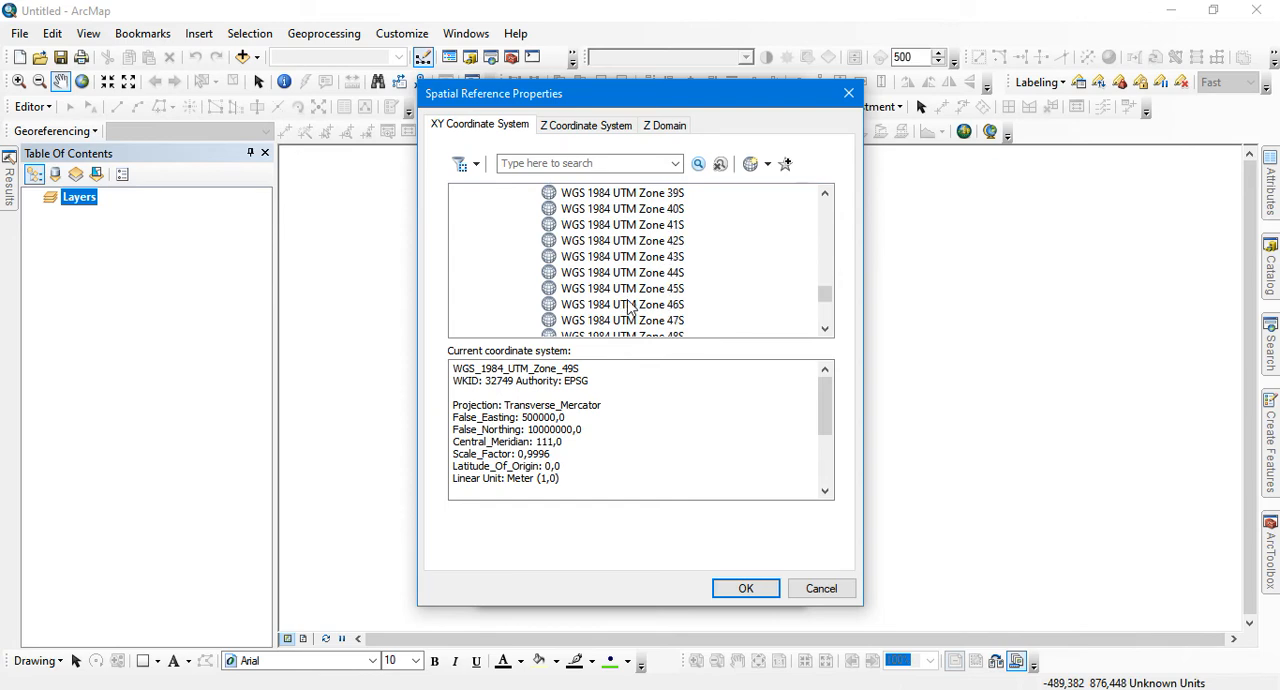
pyautogui.scroll(-2, 628, 306)
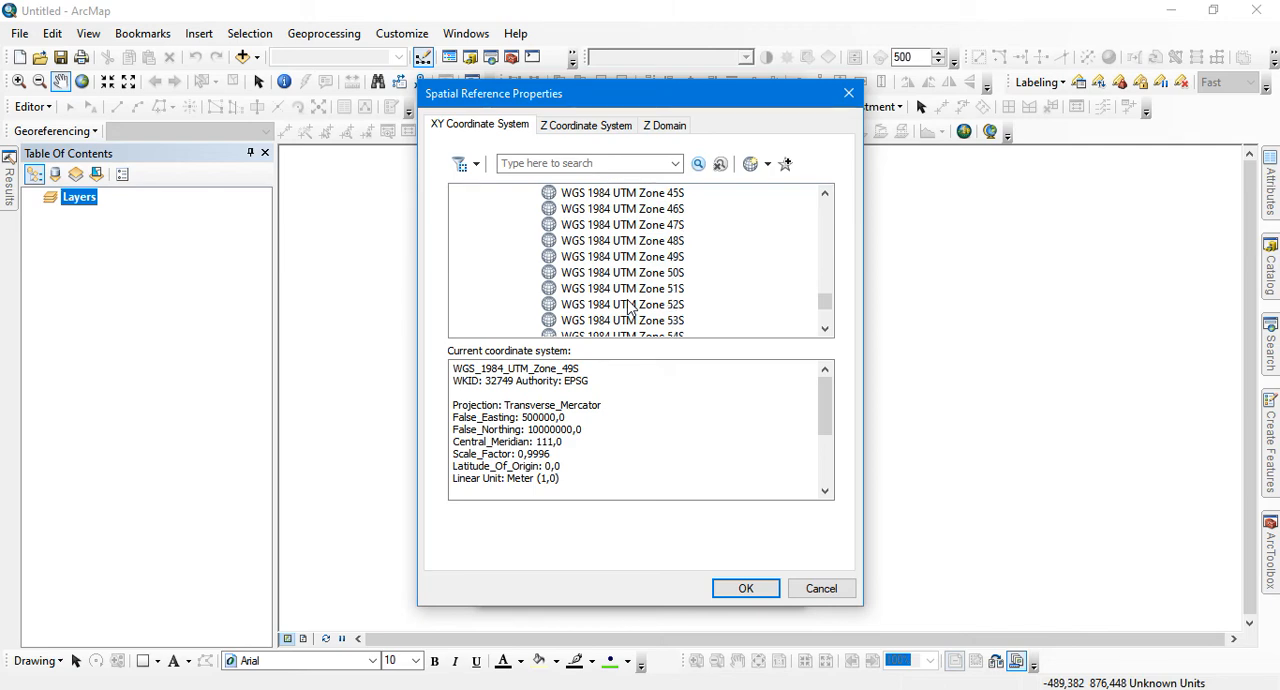
pyautogui.click(630, 258)
pyautogui.click(745, 588)
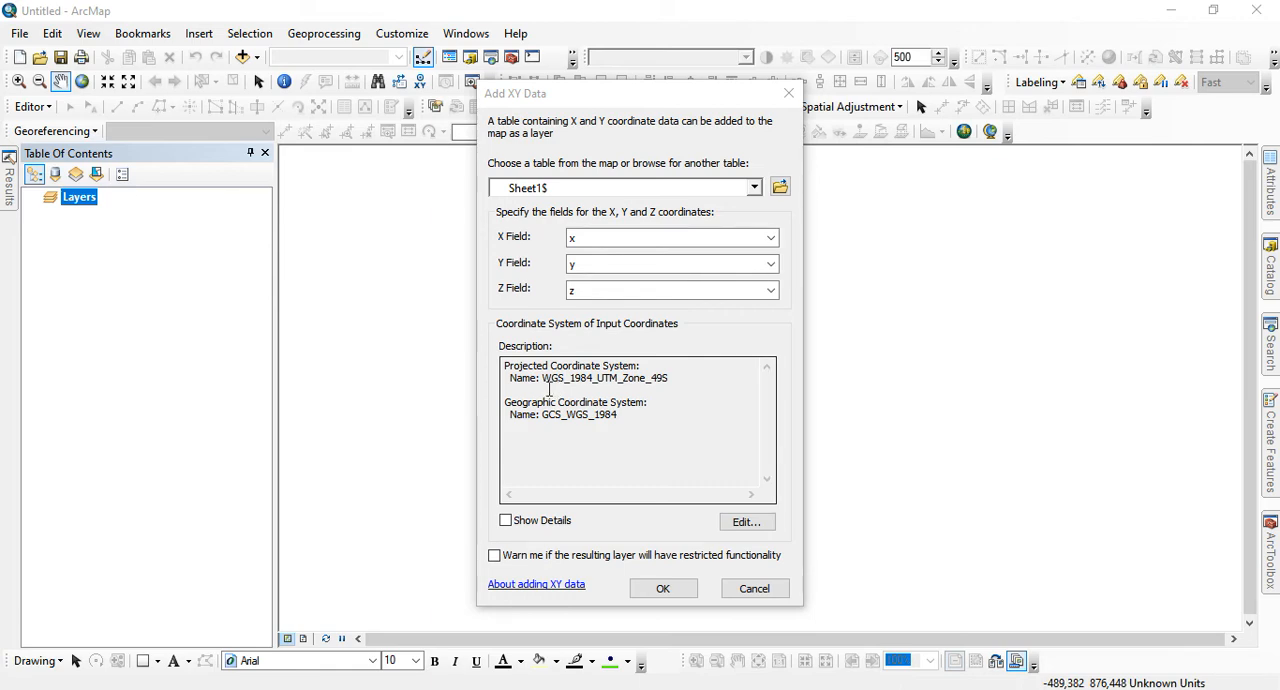
pyautogui.click(663, 587)
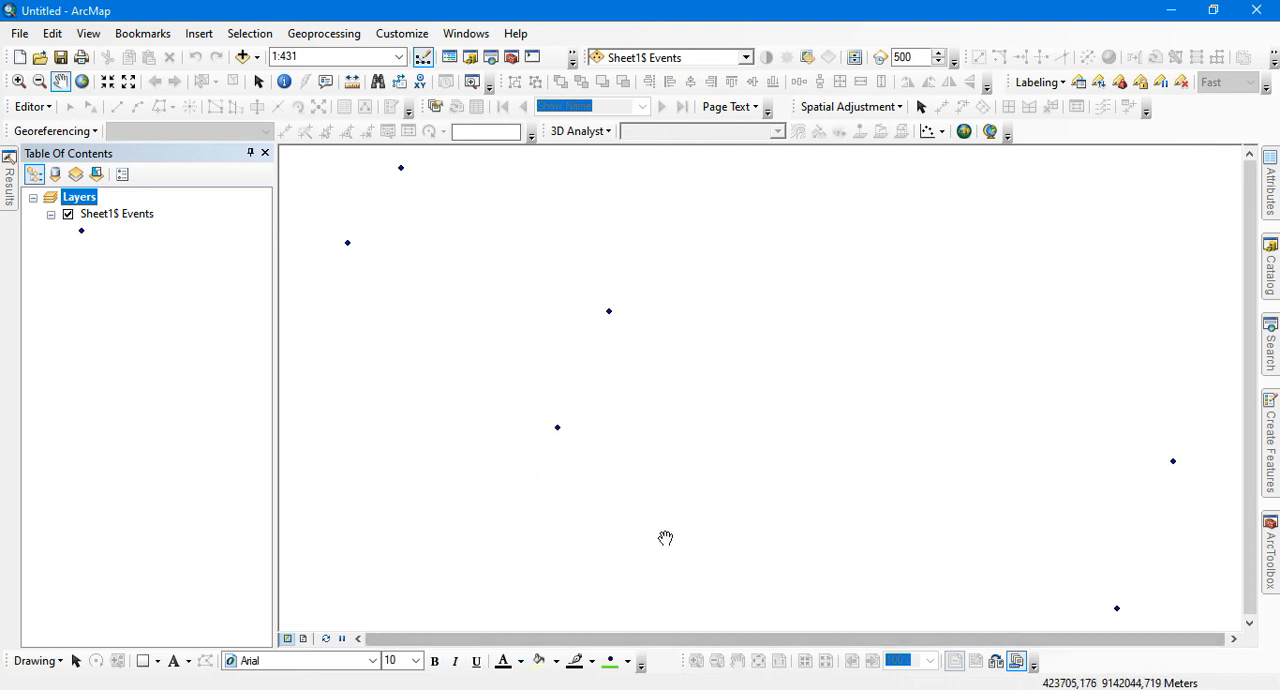
# Switch to the PDF report in Acrobat Reader and review the coordinate table, the T1 to T6 land sketch and the waypoint descriptions
pyautogui.click(782, 689)
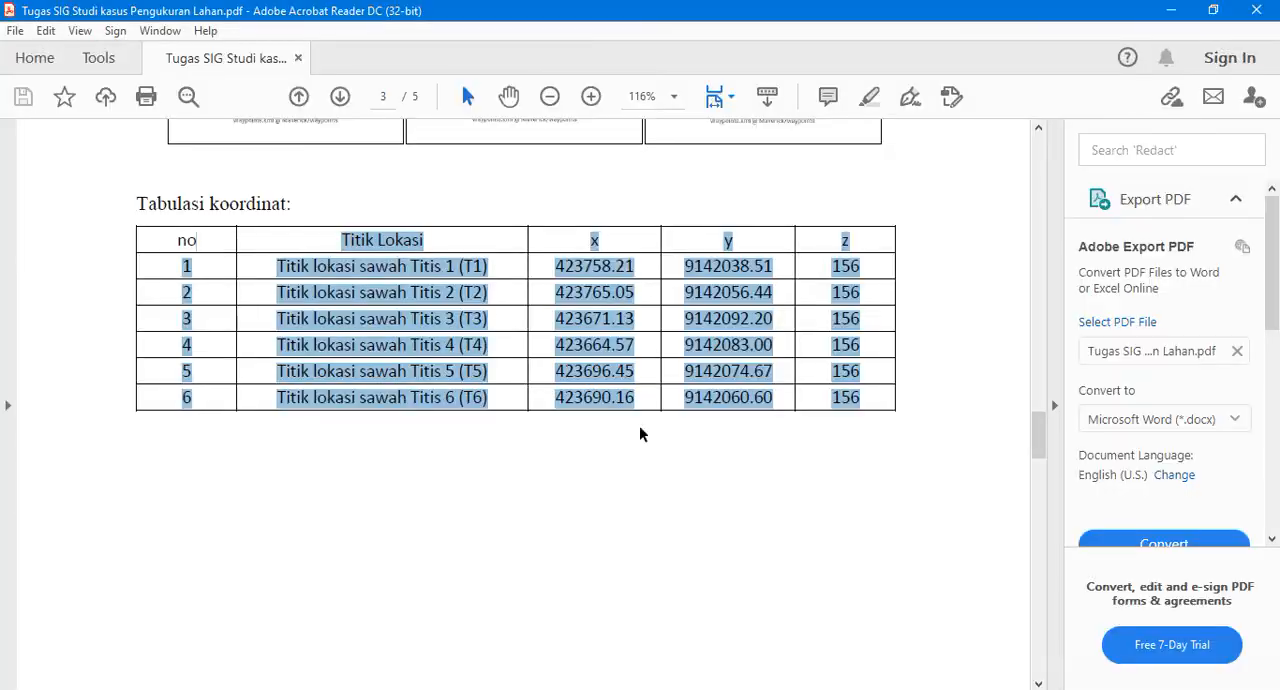
pyautogui.click(391, 294)
pyautogui.scroll(5, 529, 394)
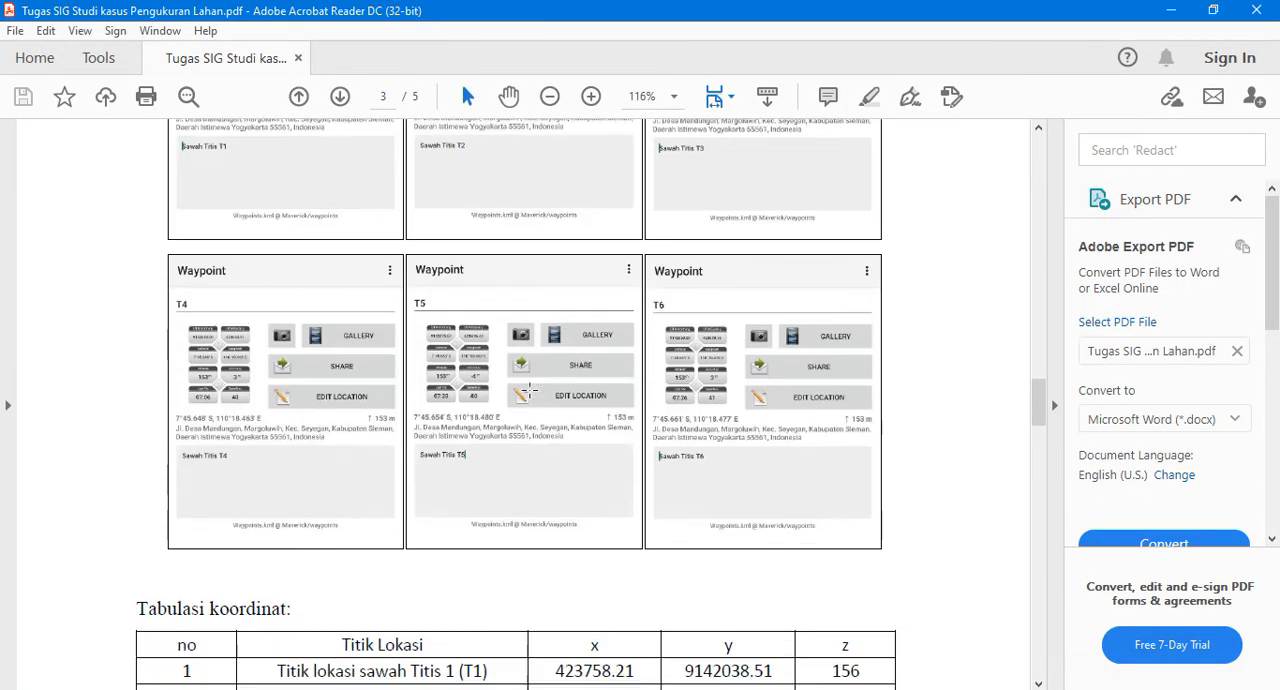
pyautogui.scroll(20, 529, 394)
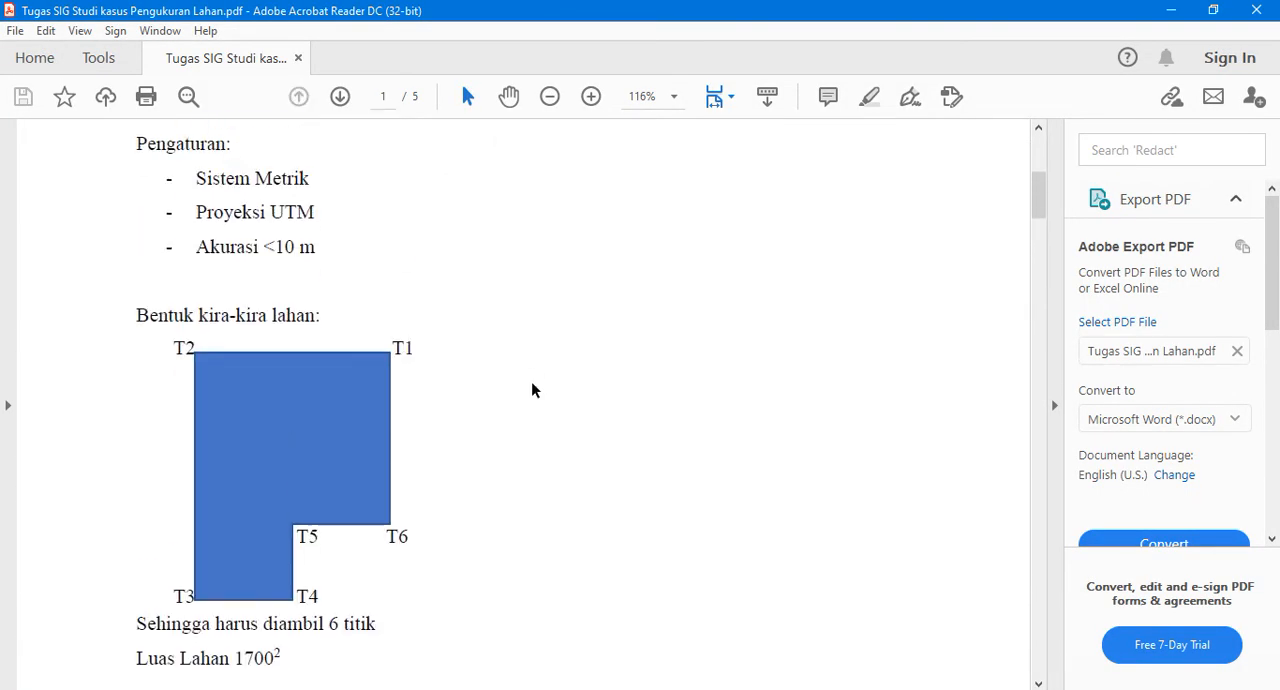
pyautogui.scroll(5, 532, 390)
pyautogui.scroll(-9, 532, 390)
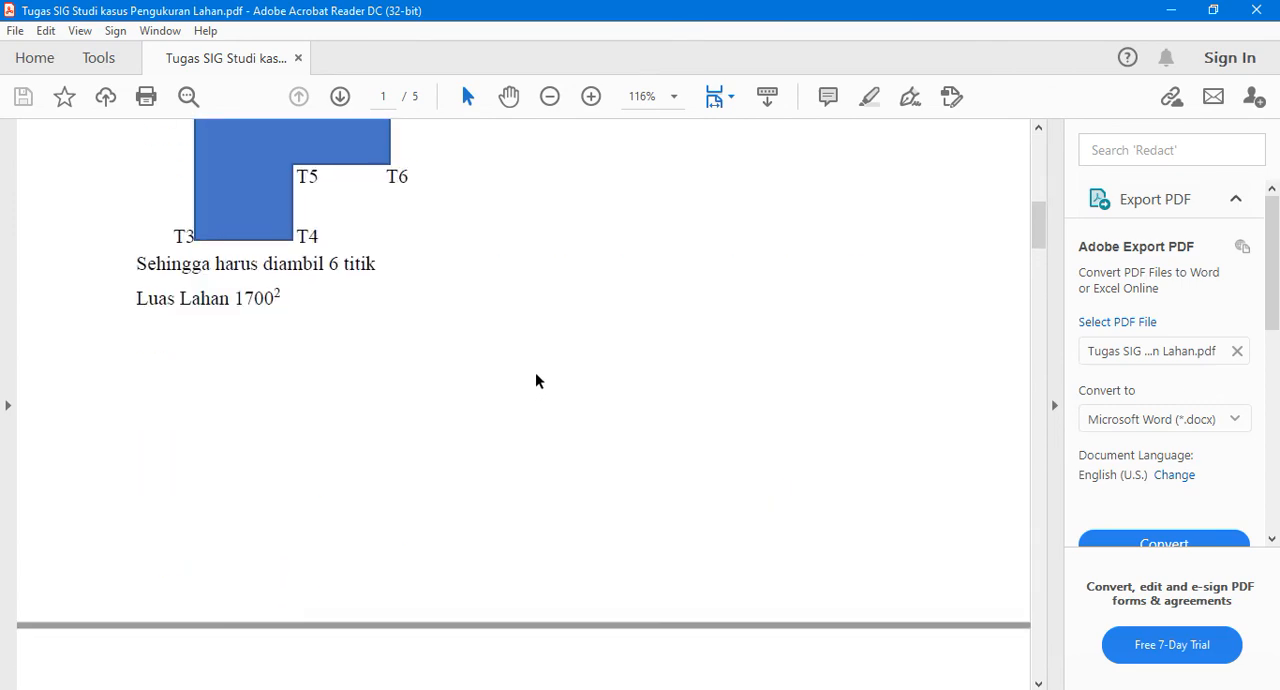
pyautogui.scroll(-12, 537, 378)
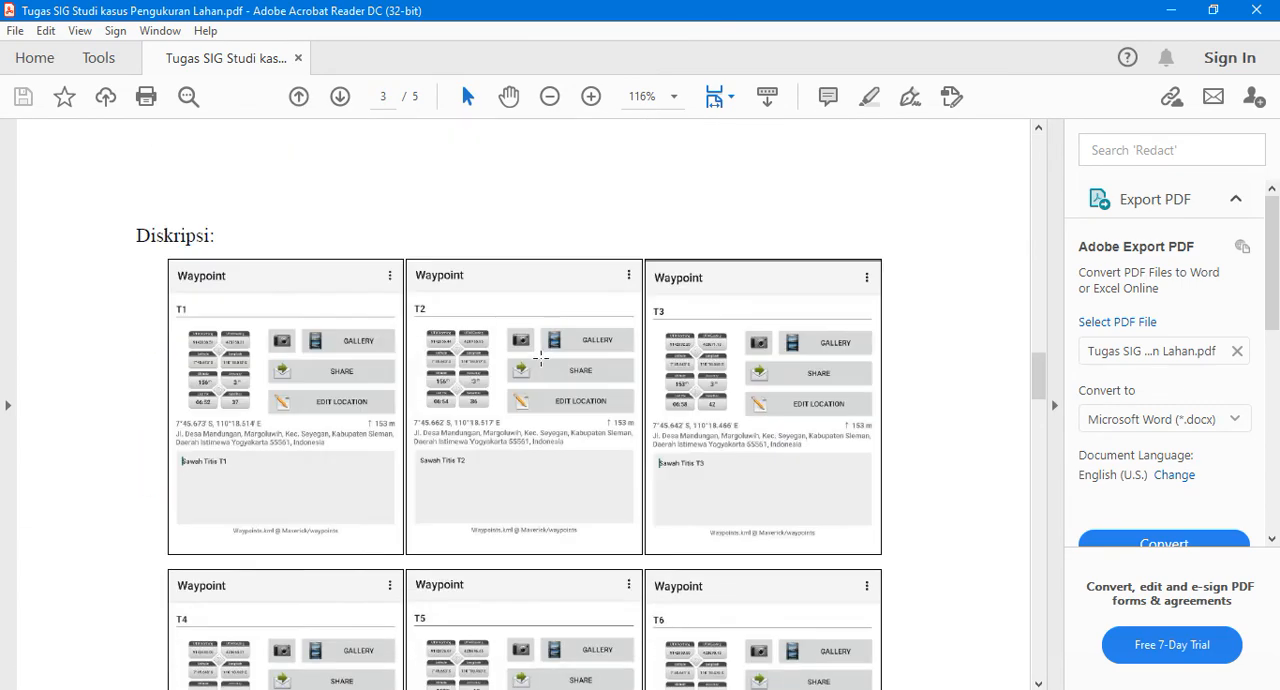
# Review the remaining PDF pages, covering the T1 to T6 distance maps, the dimensioned land sketch and its computed area
pyautogui.scroll(-8, 541, 358)
pyautogui.scroll(-3, 543, 354)
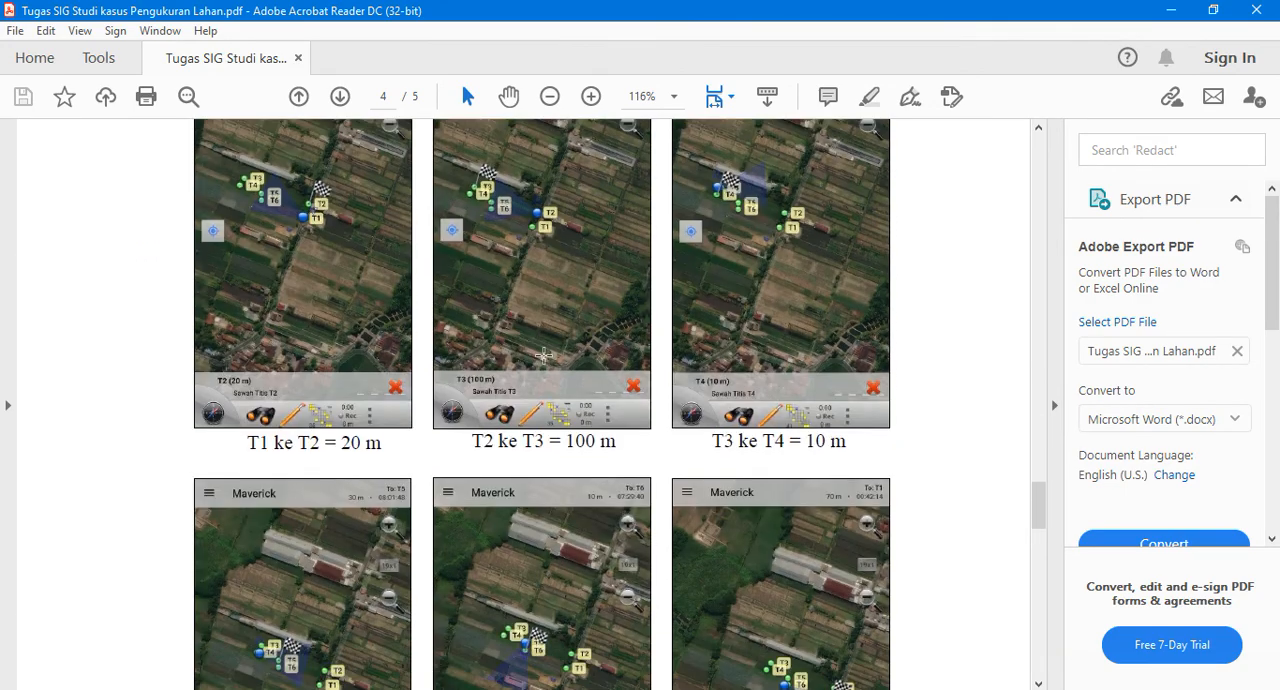
pyautogui.scroll(-6, 543, 354)
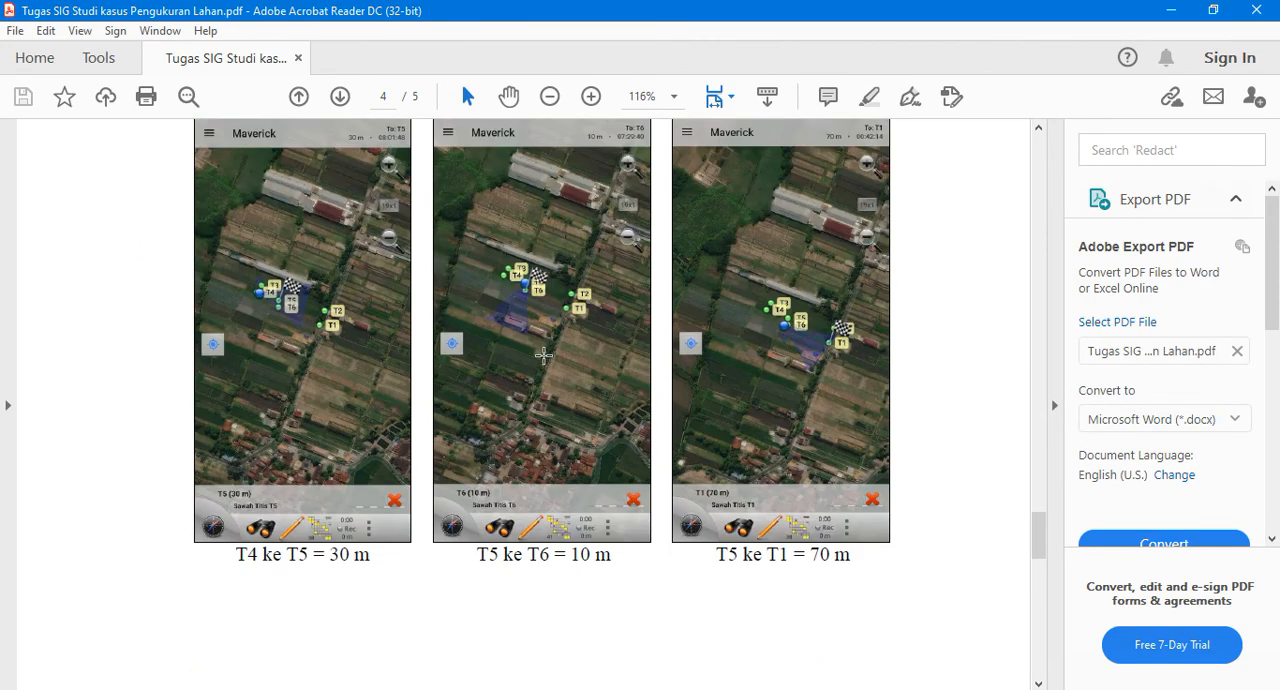
pyautogui.scroll(-13, 543, 354)
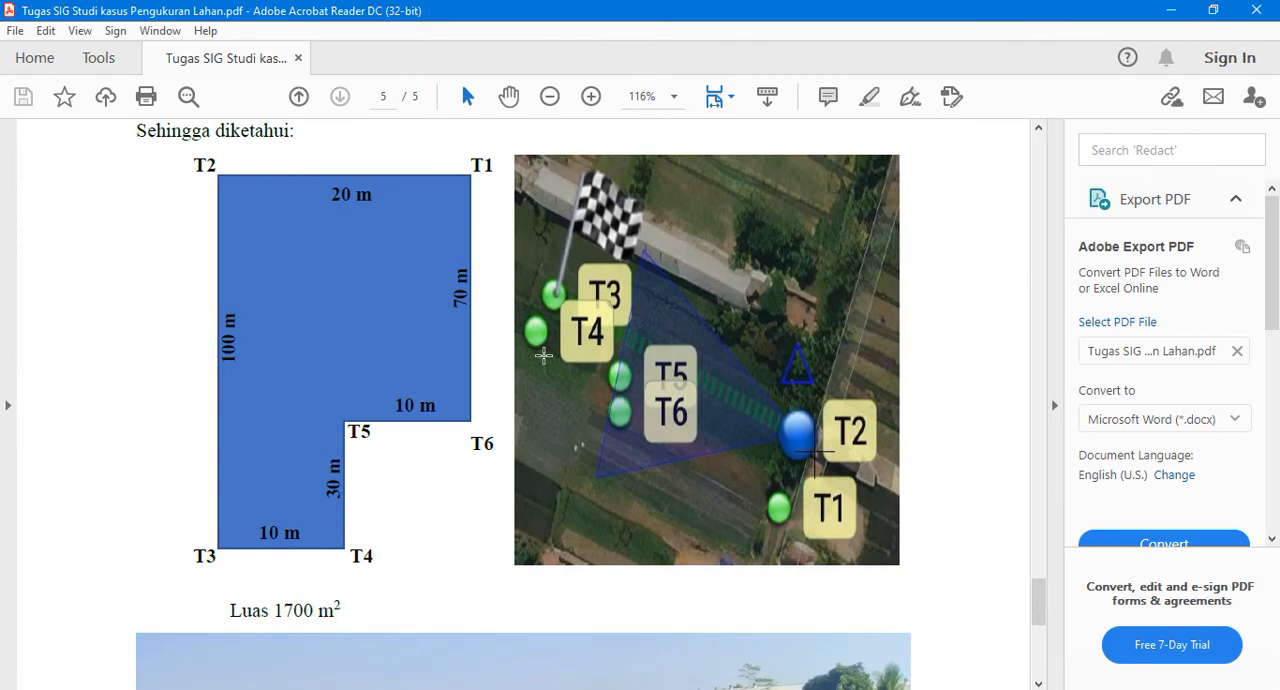
pyautogui.scroll(-1, 543, 354)
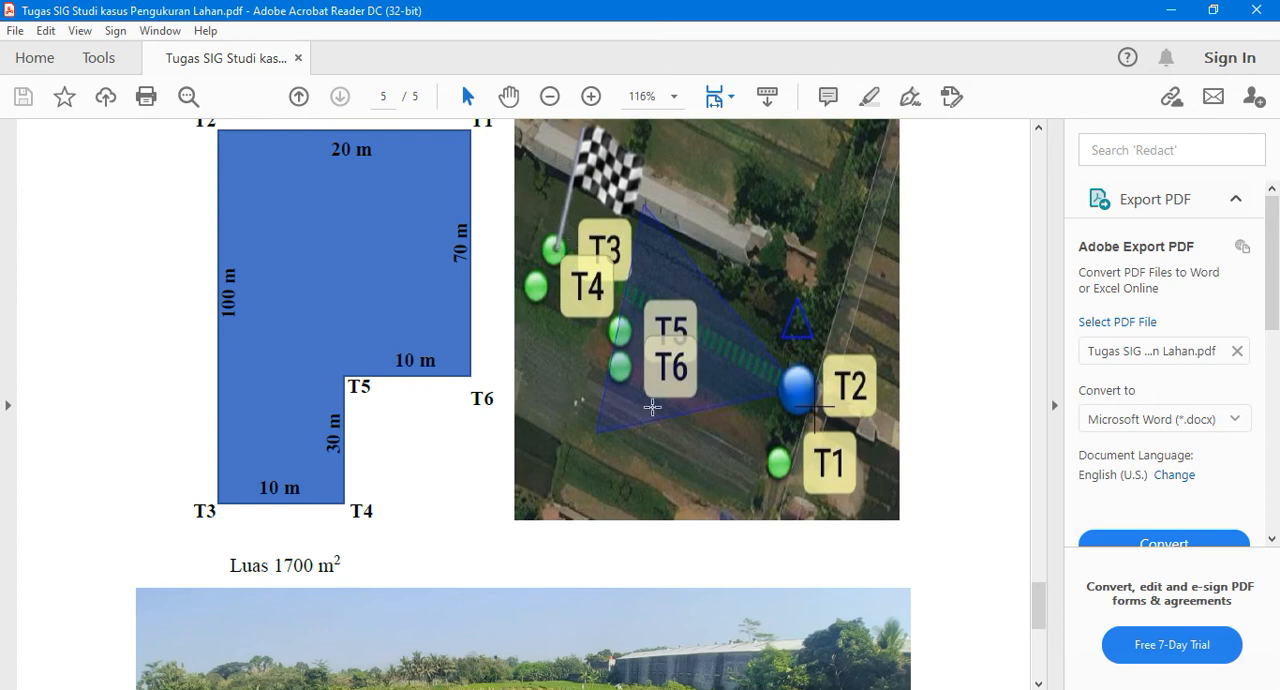
pyautogui.scroll(2, 601, 376)
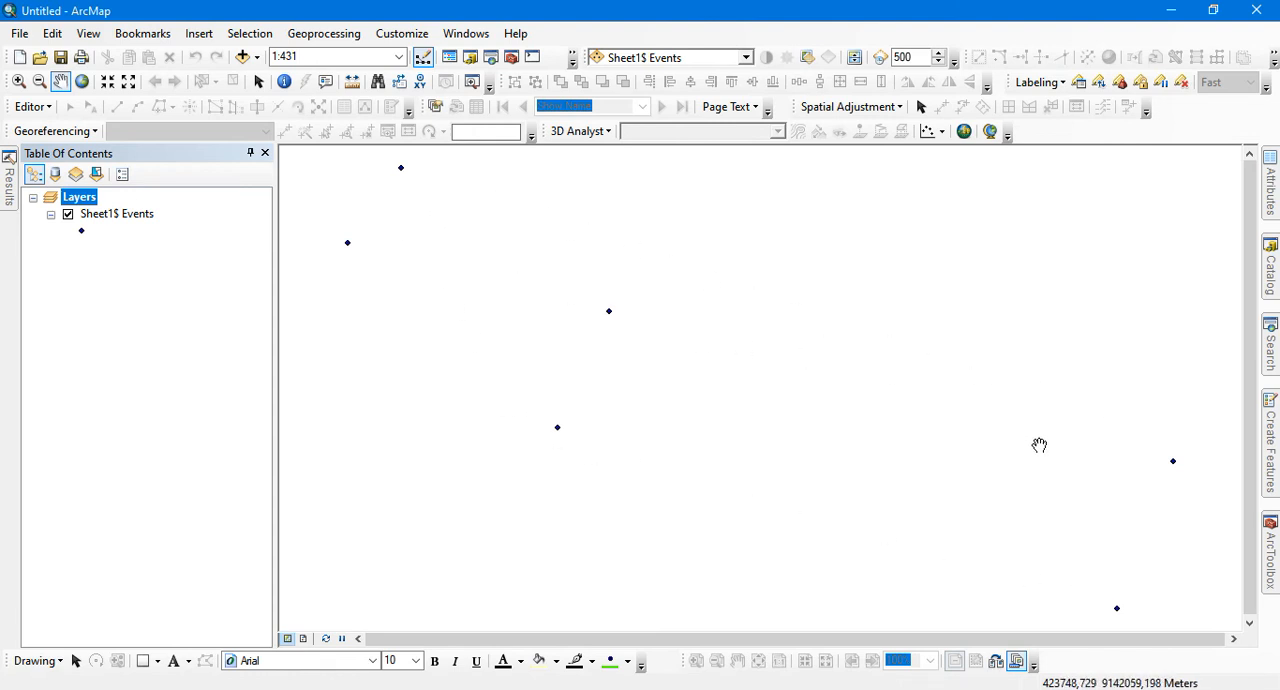
# Inspect the attribute table of the Sheet1$ Events layer and close it
pyautogui.click(115, 218)
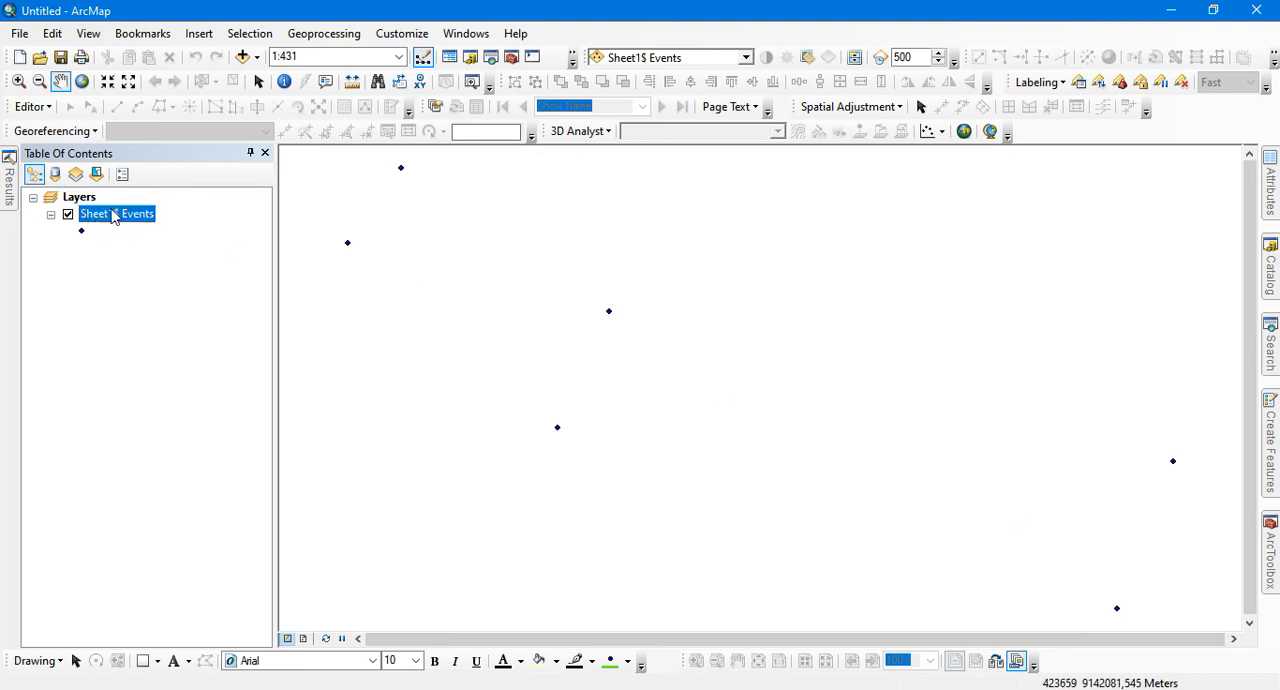
pyautogui.rightClick(114, 218)
pyautogui.click(196, 268)
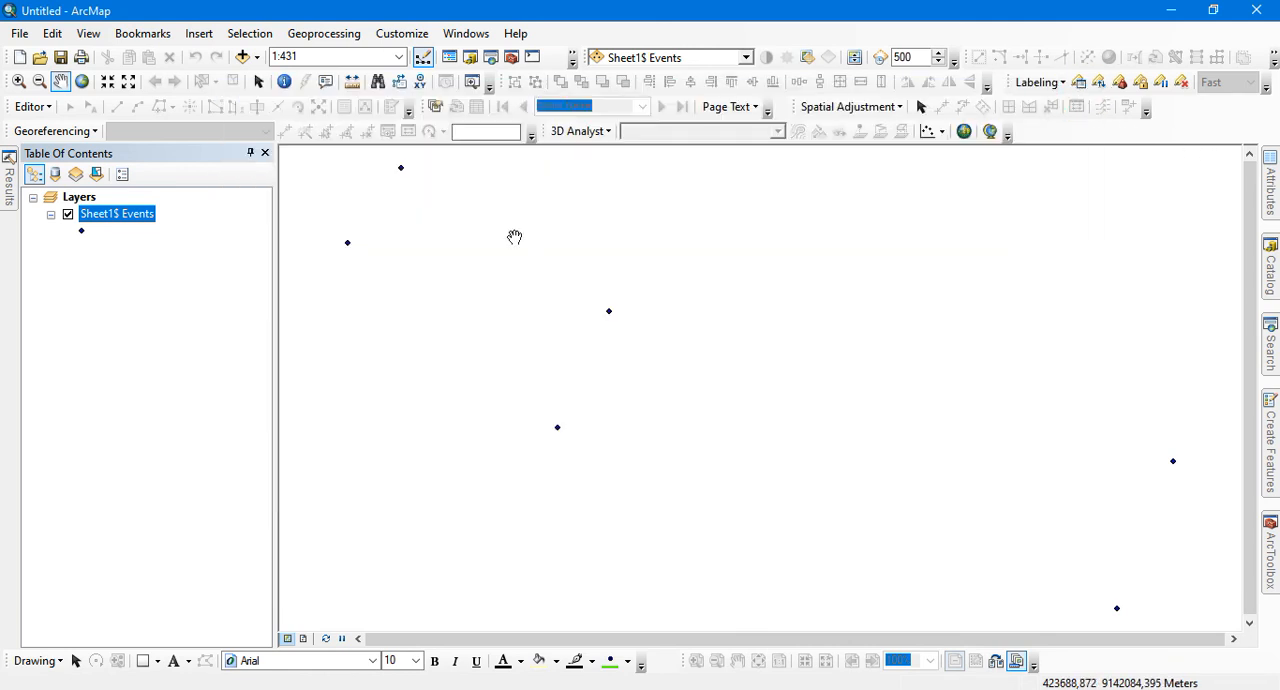
pyautogui.click(1084, 89)
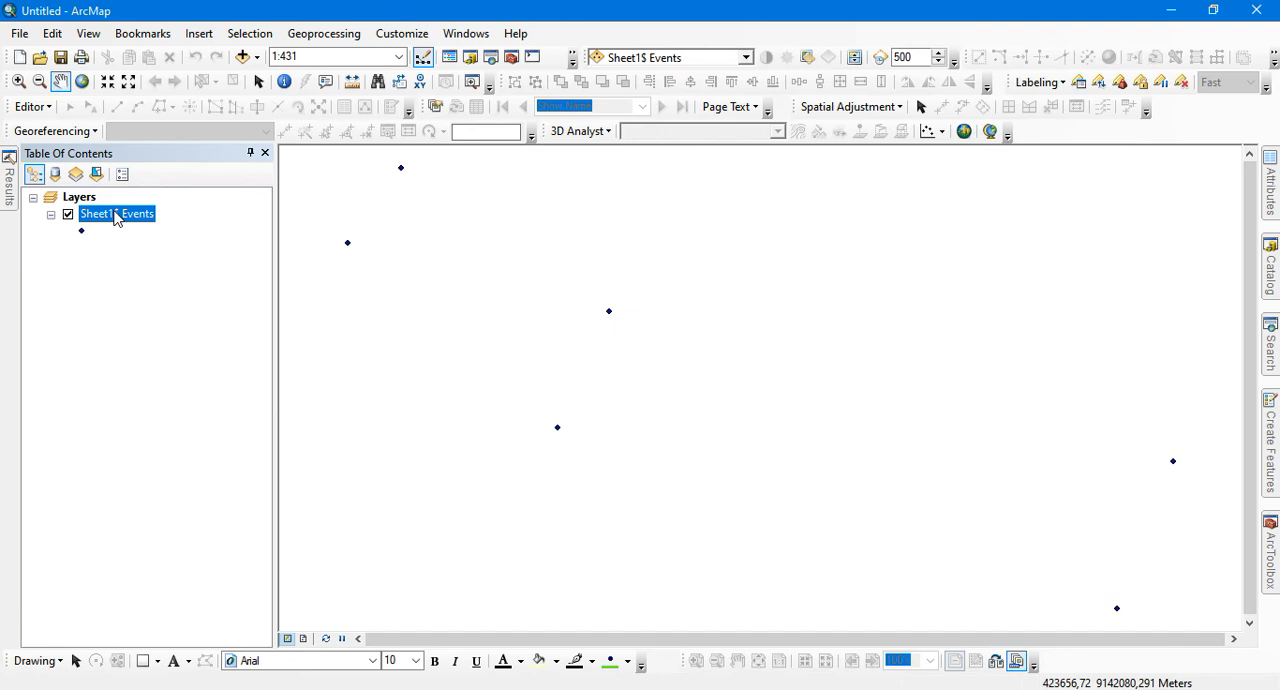
# Label the points of the Sheet1$ Events layer with their location names on the map
pyautogui.rightClick(98, 214)
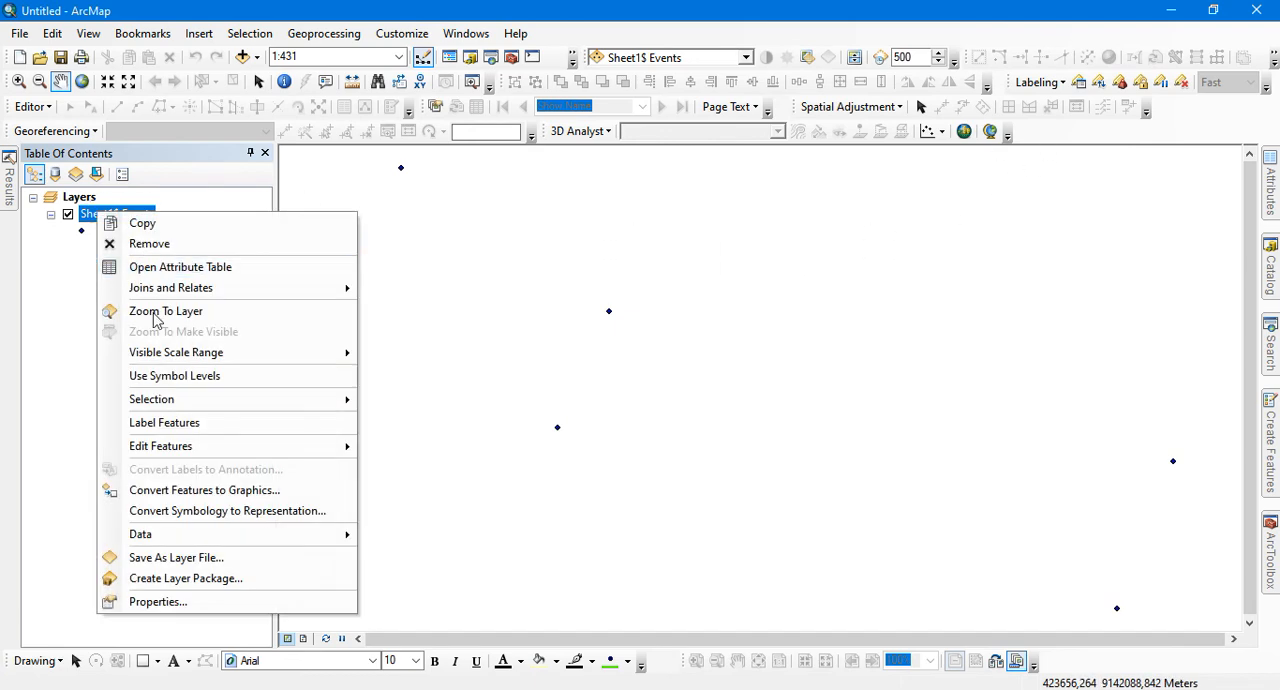
pyautogui.click(172, 422)
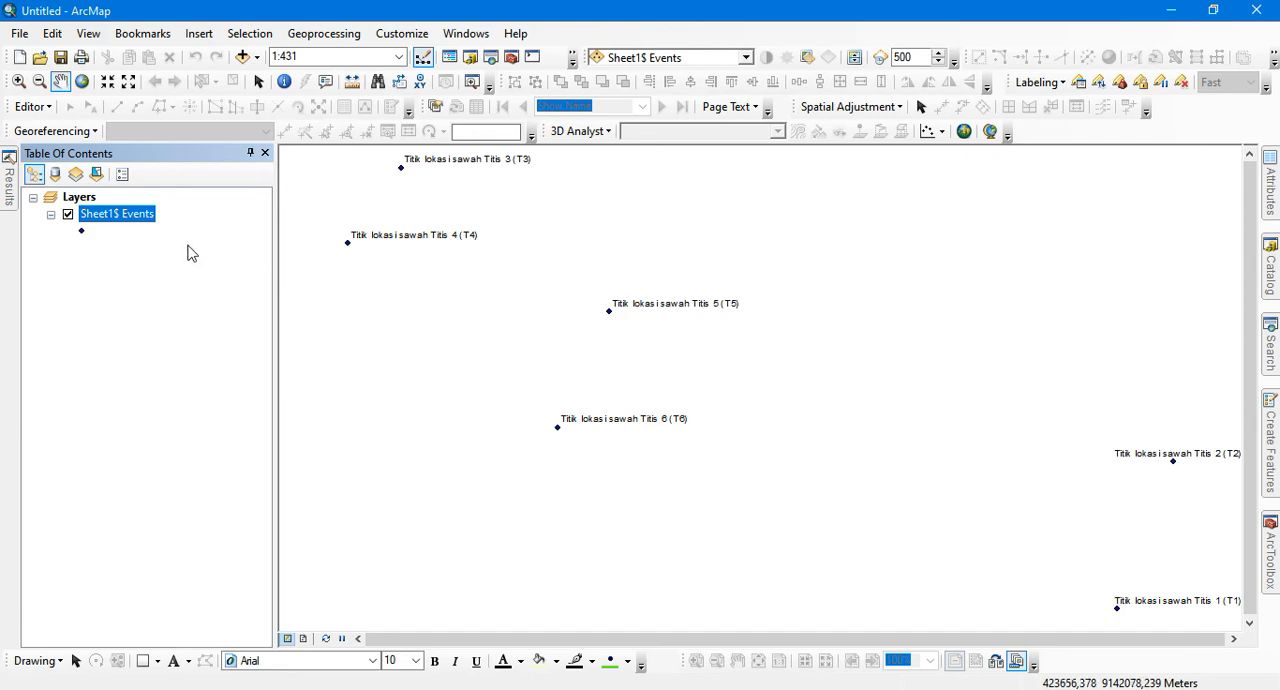
pyautogui.rightClick(138, 228)
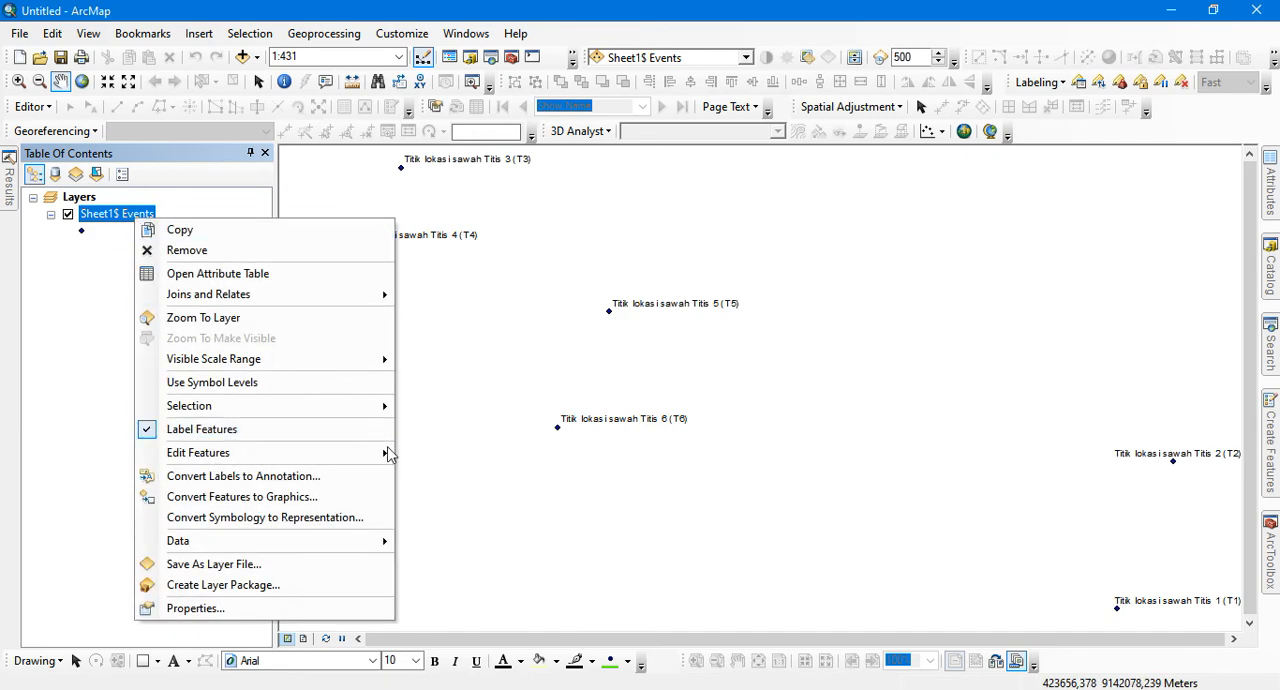
pyautogui.moveTo(356, 458)
pyautogui.moveTo(343, 546)
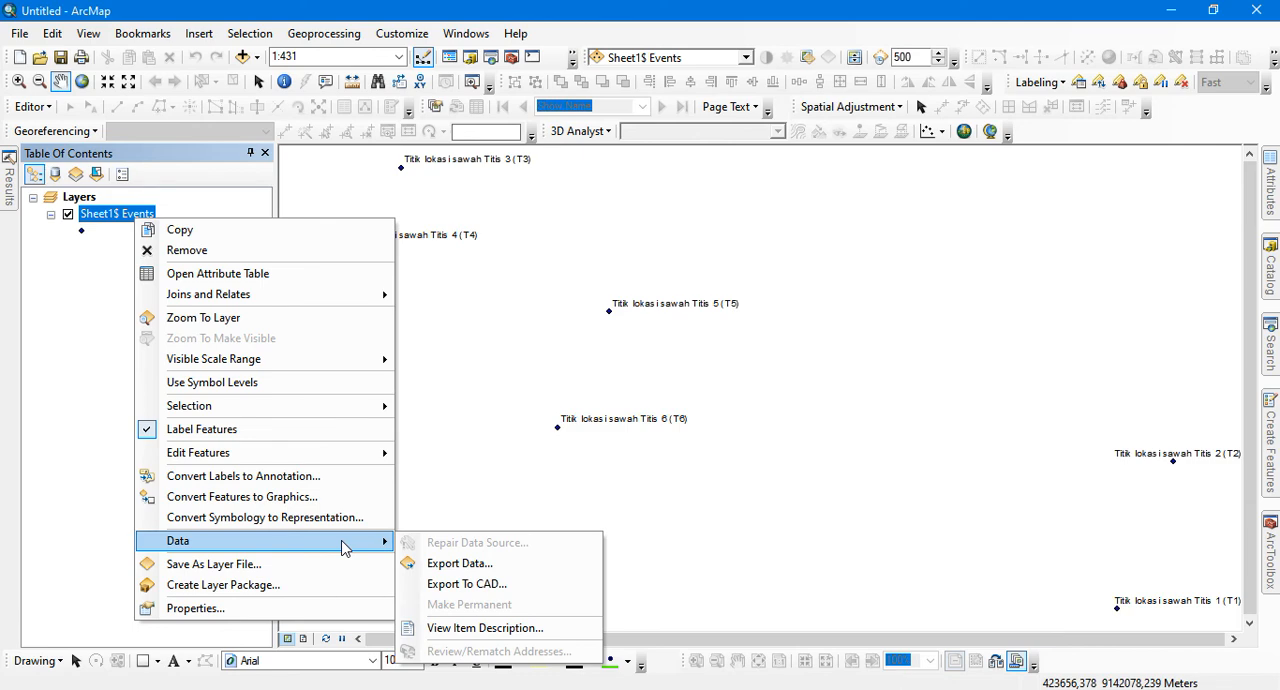
# Start exporting the data of the Sheet1$ Events layer and browse to the D:\ drive as the shapefile's output location
pyautogui.rightClick(100, 216)
pyautogui.moveTo(289, 537)
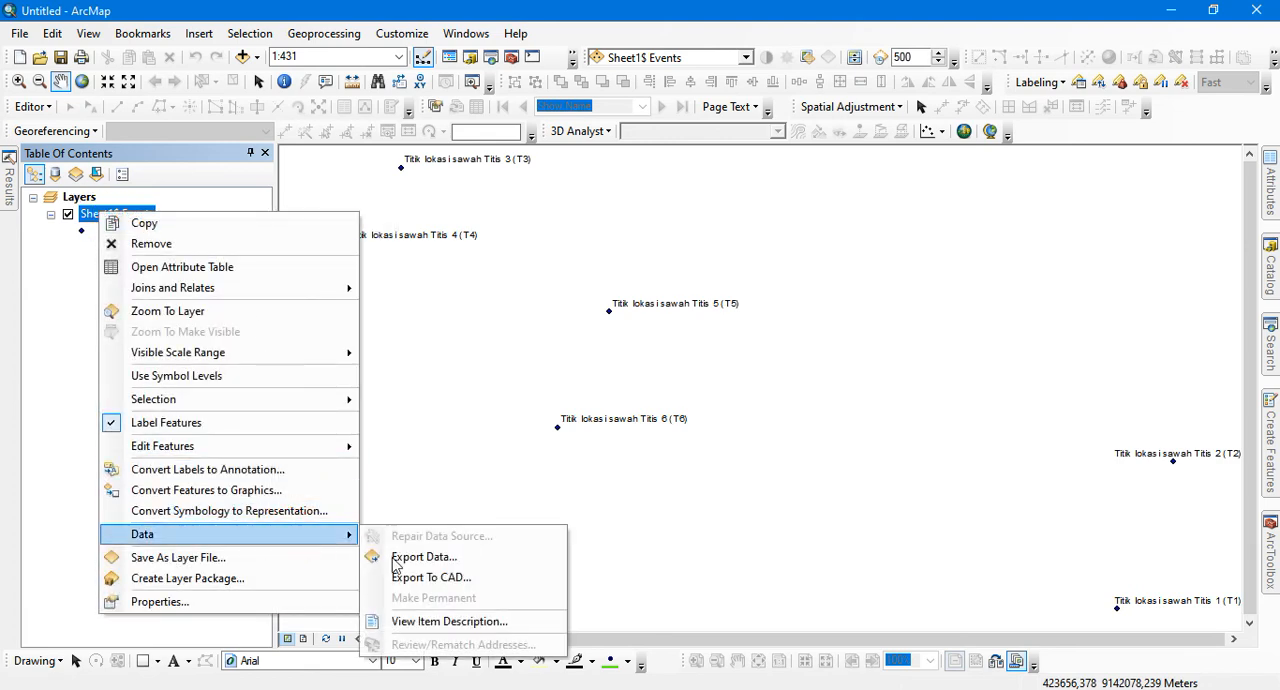
pyautogui.click(432, 560)
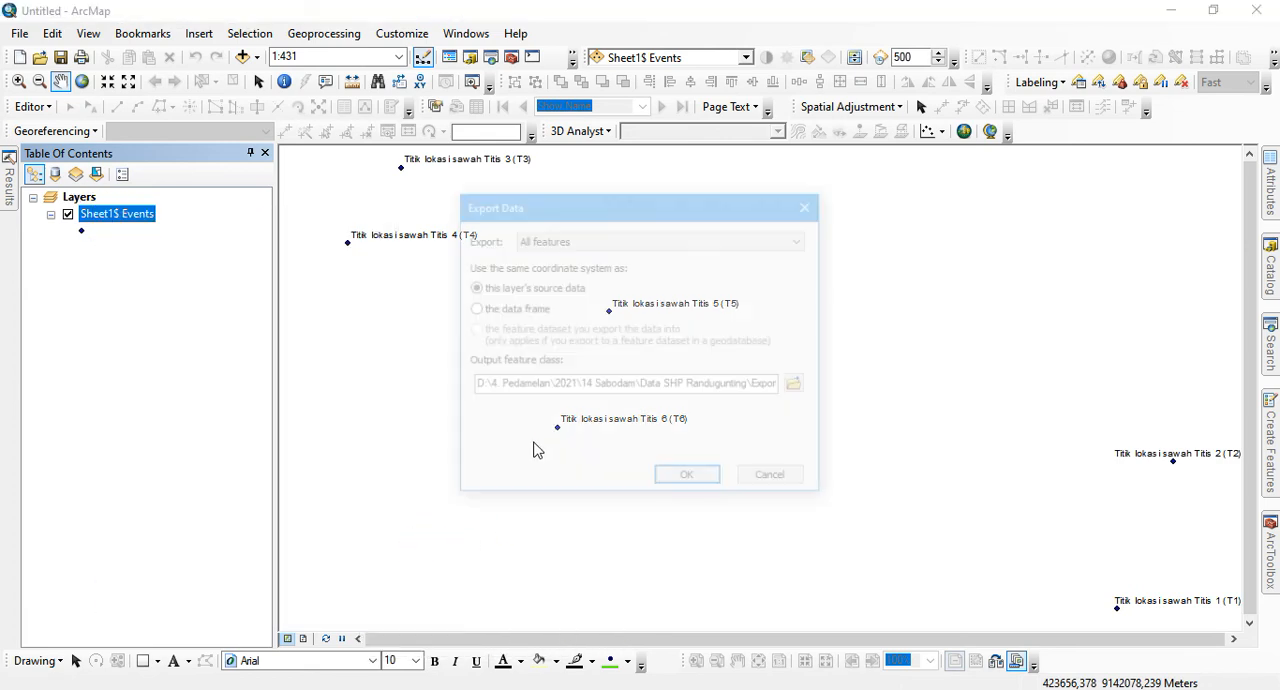
pyautogui.click(800, 385)
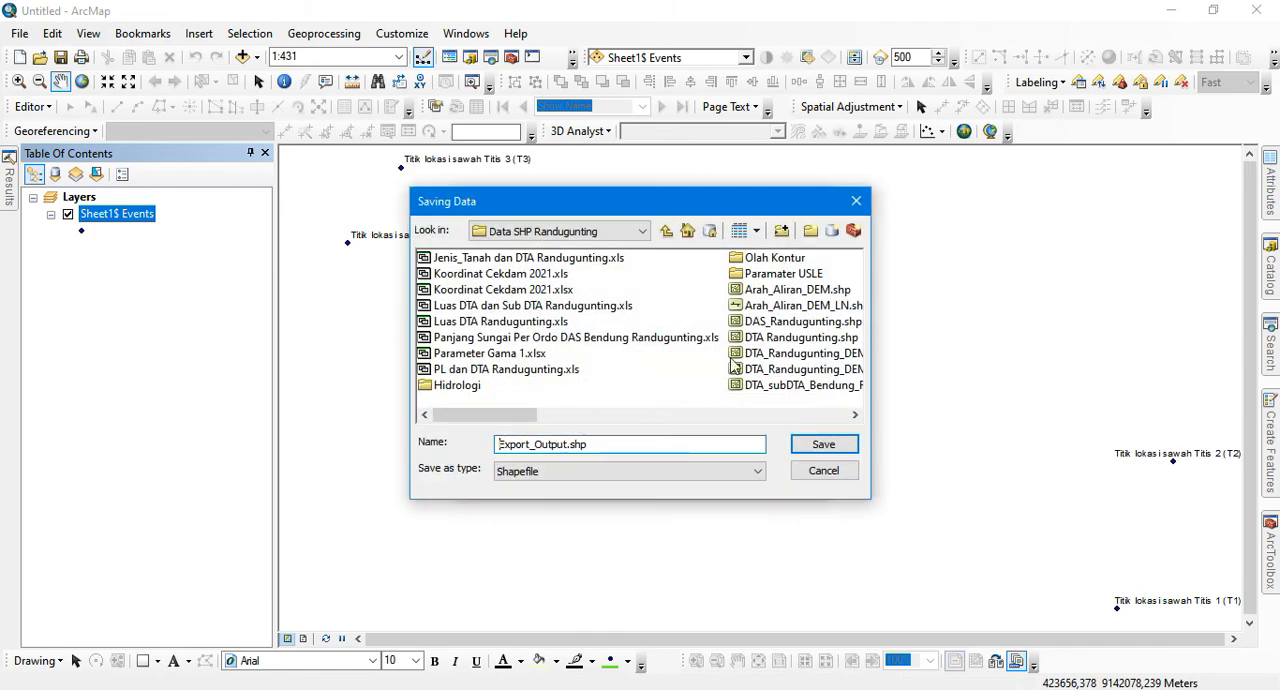
pyautogui.click(664, 233)
pyautogui.click(642, 231)
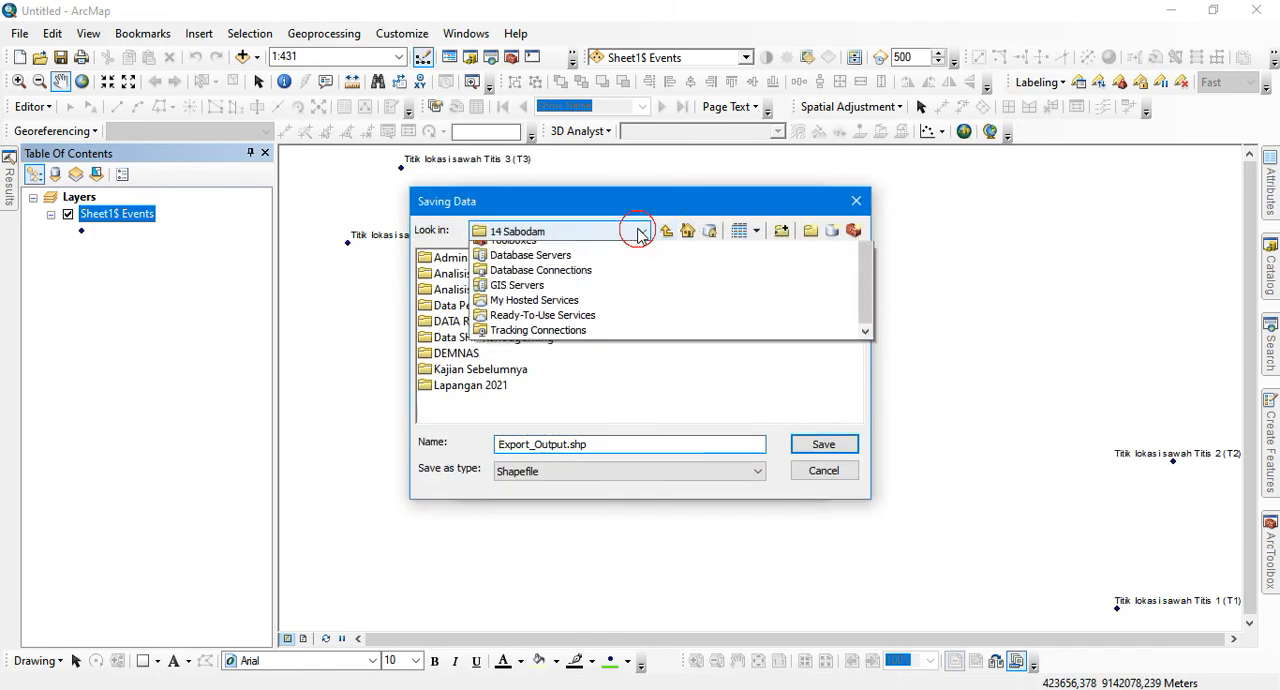
pyautogui.scroll(2, 590, 340)
pyautogui.scroll(1, 590, 340)
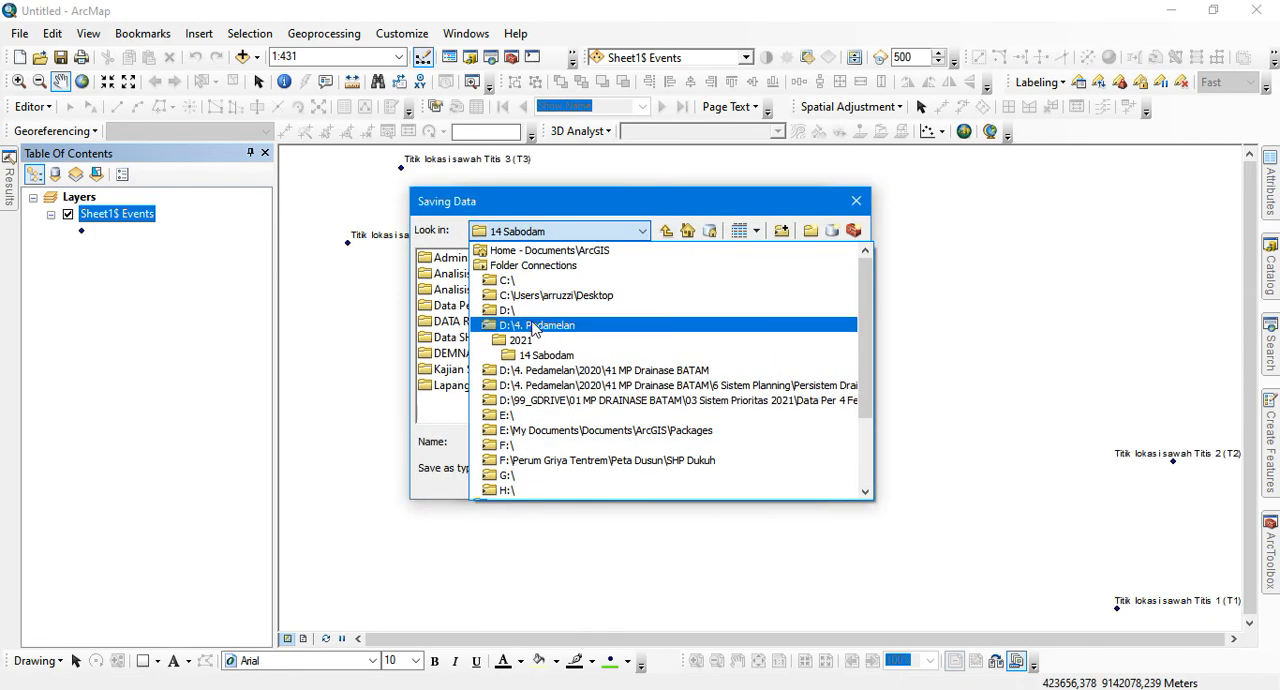
pyautogui.click(512, 305)
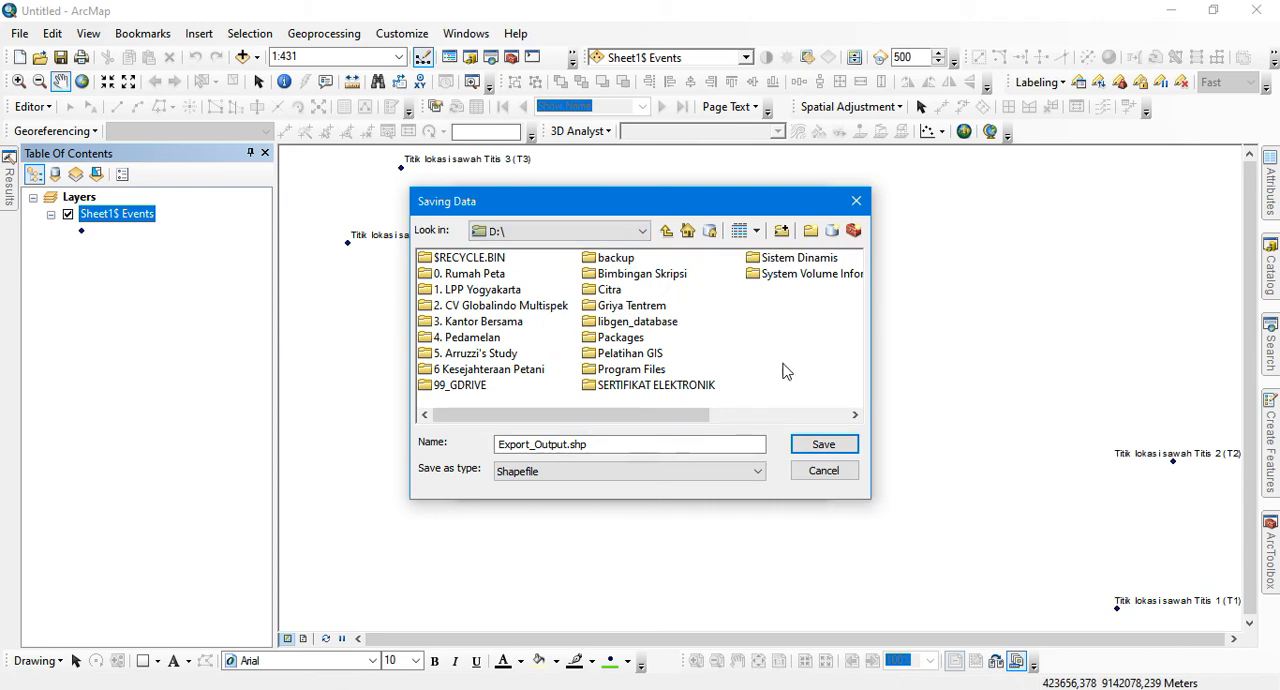
# Create a folder named INTAN_GIS on the D:\ drive and open it as the output location
pyautogui.click(810, 231)
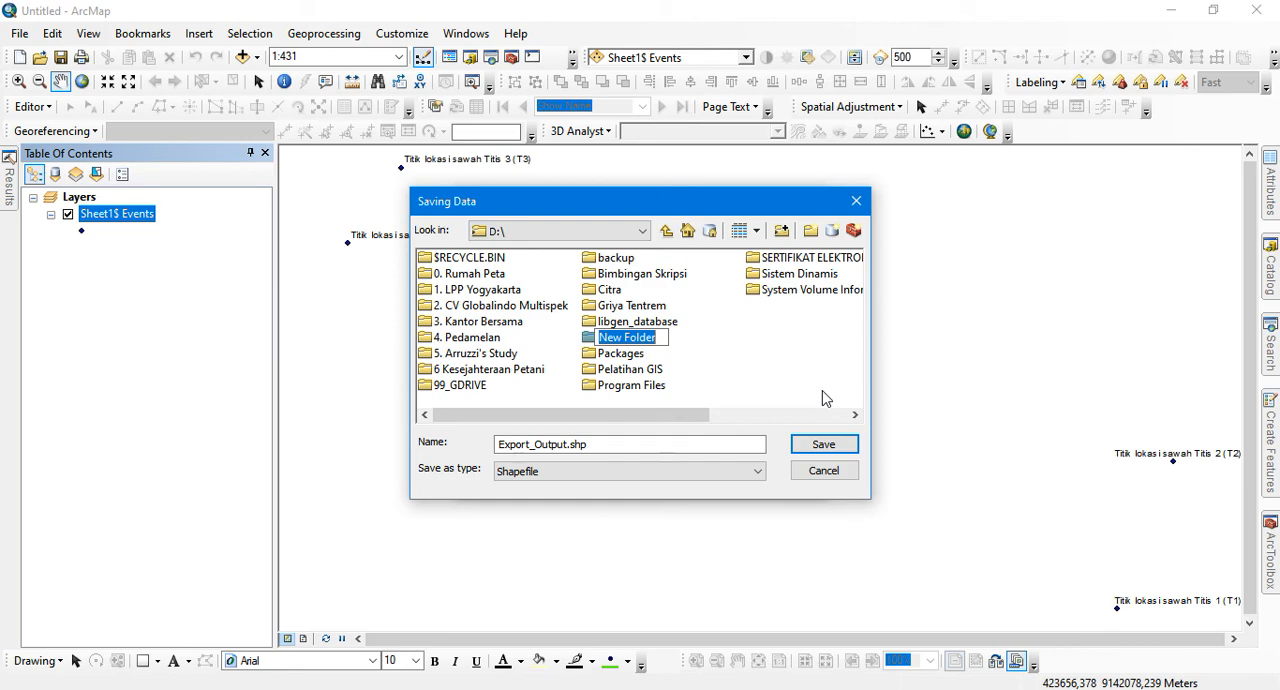
pyautogui.write('INTAN')
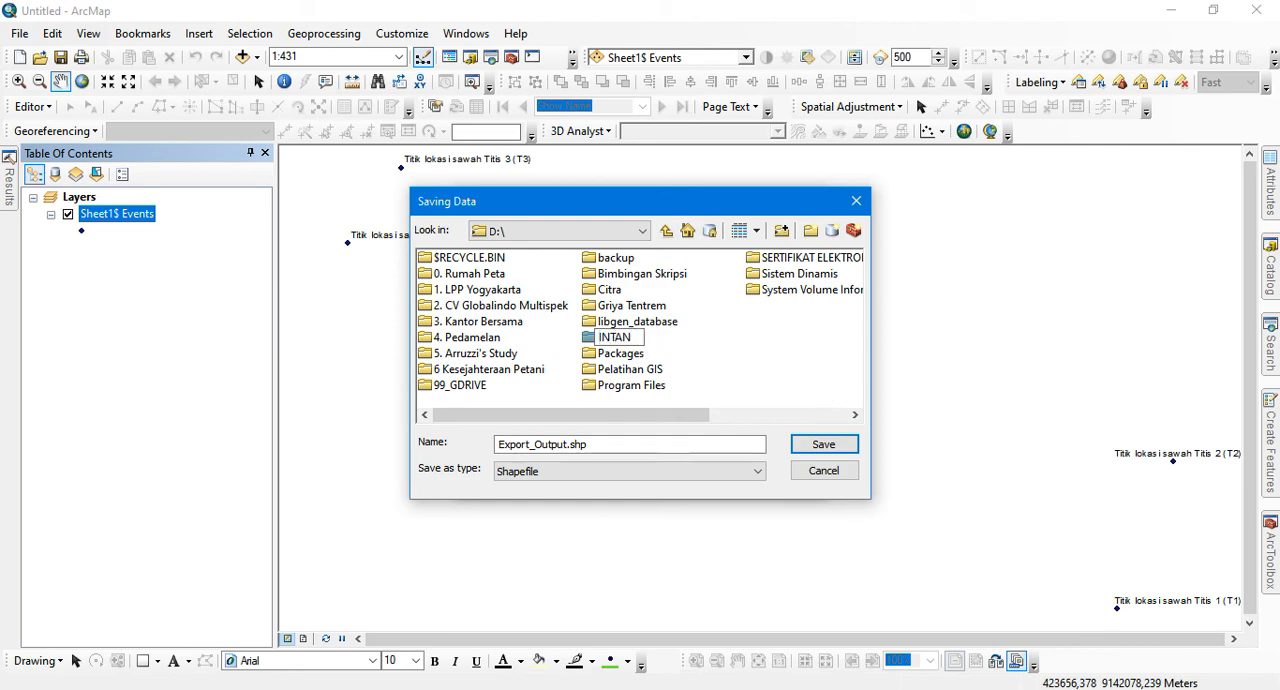
pyautogui.write('_GIS')
pyautogui.press('Return')
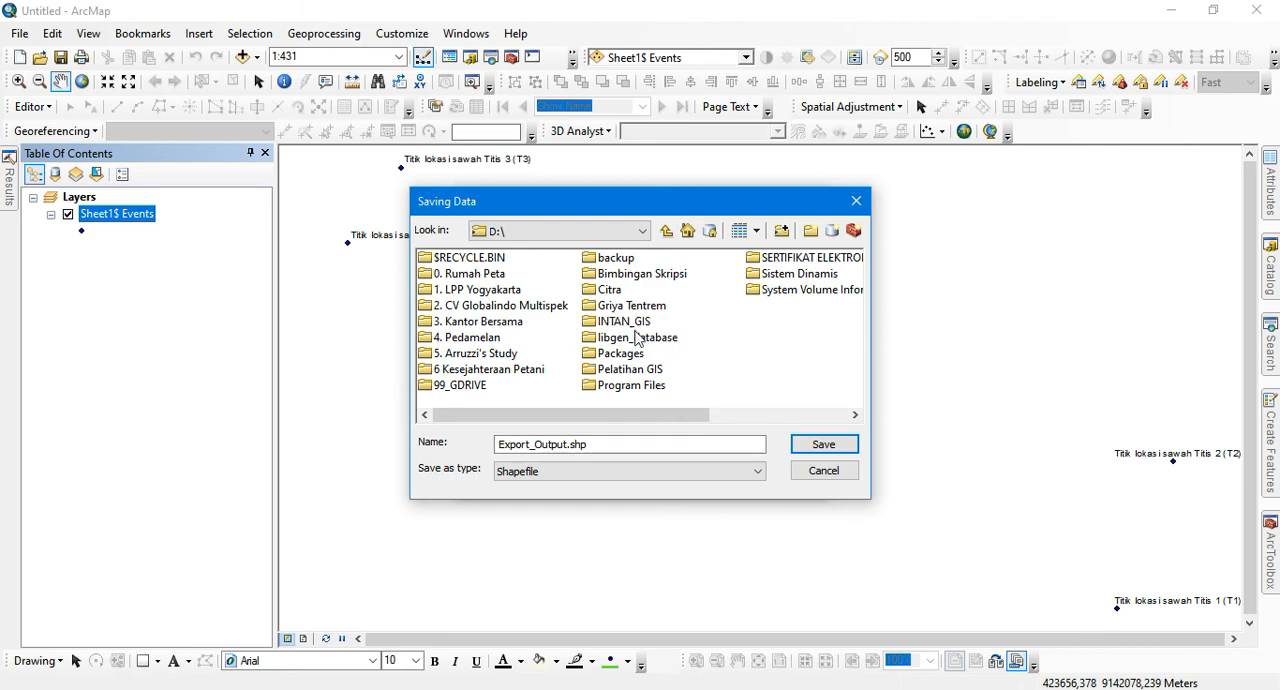
pyautogui.doubleClick(626, 318)
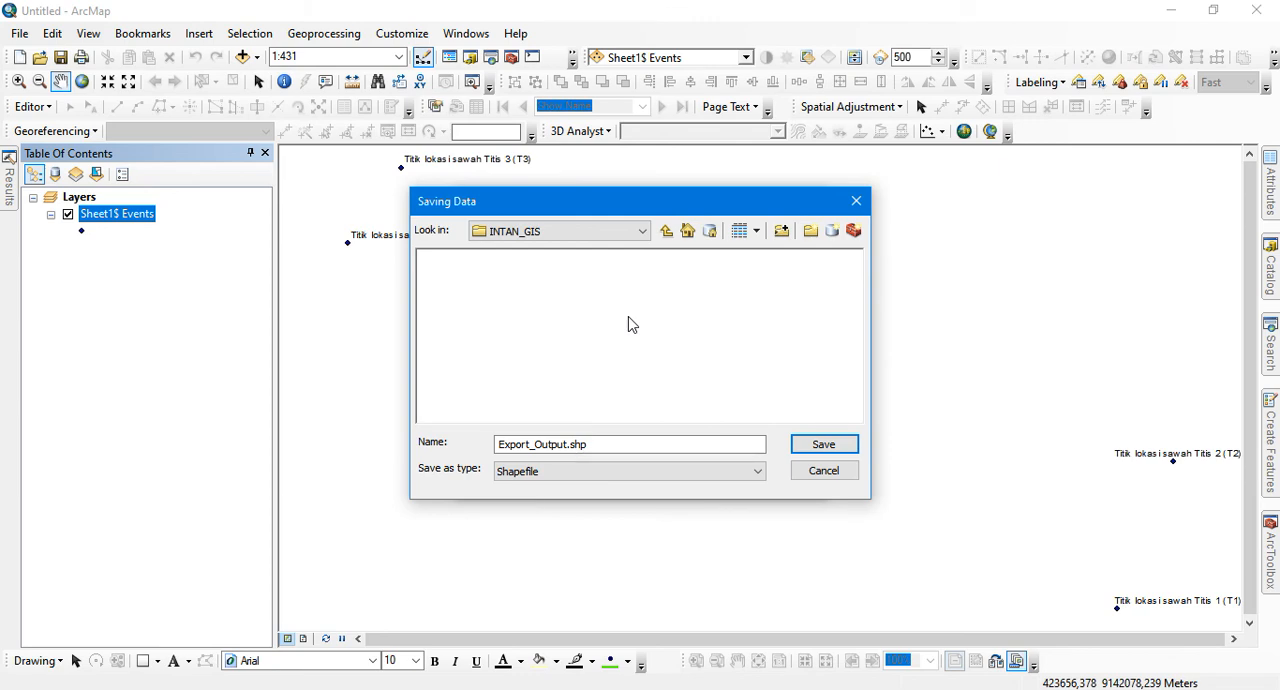
pyautogui.doubleClick(625, 442)
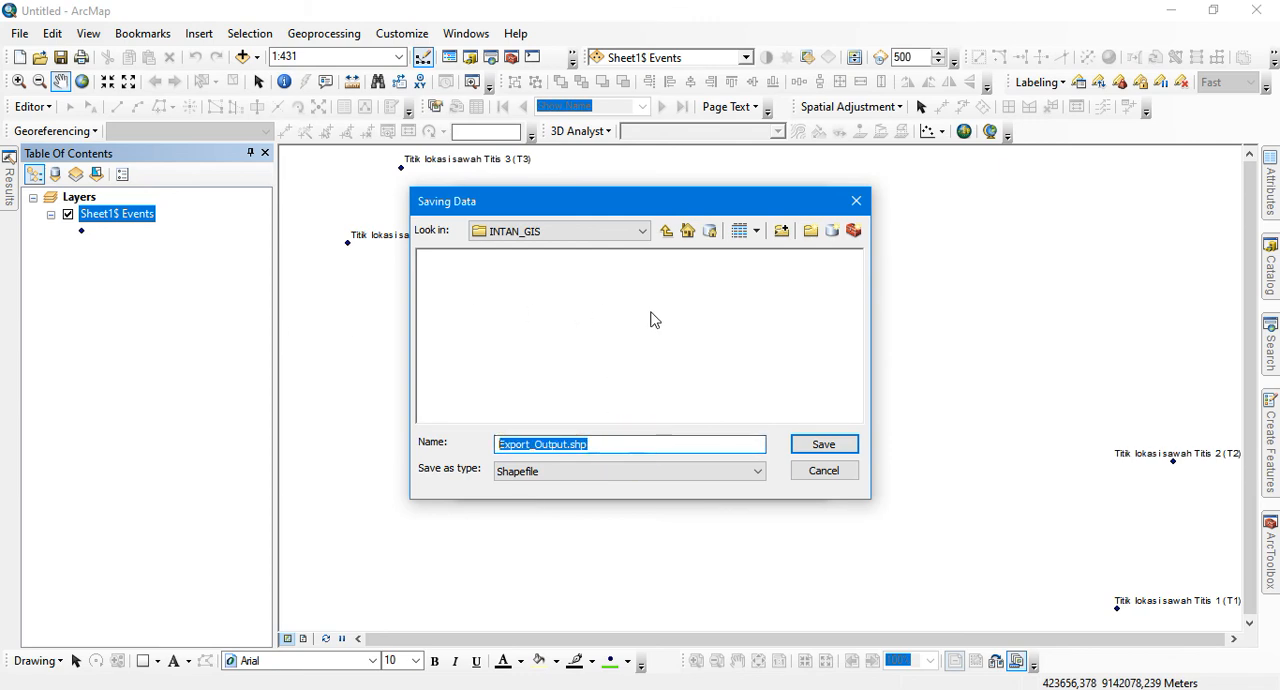
pyautogui.write('La')
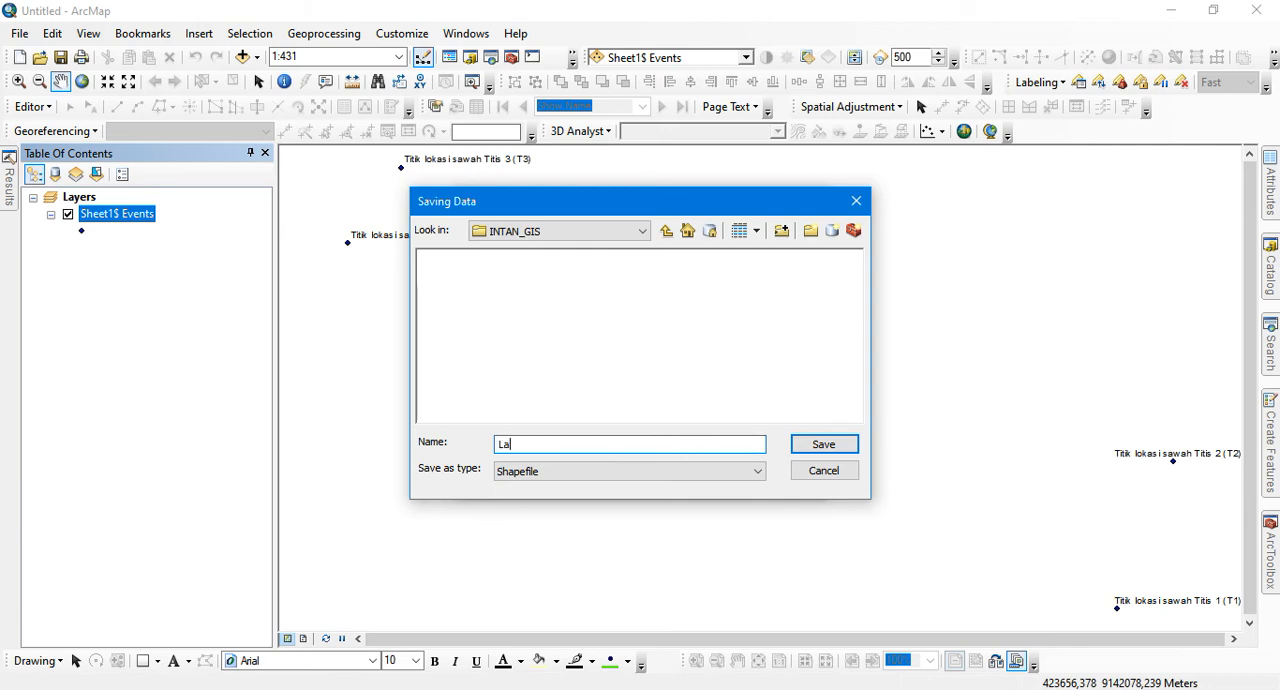
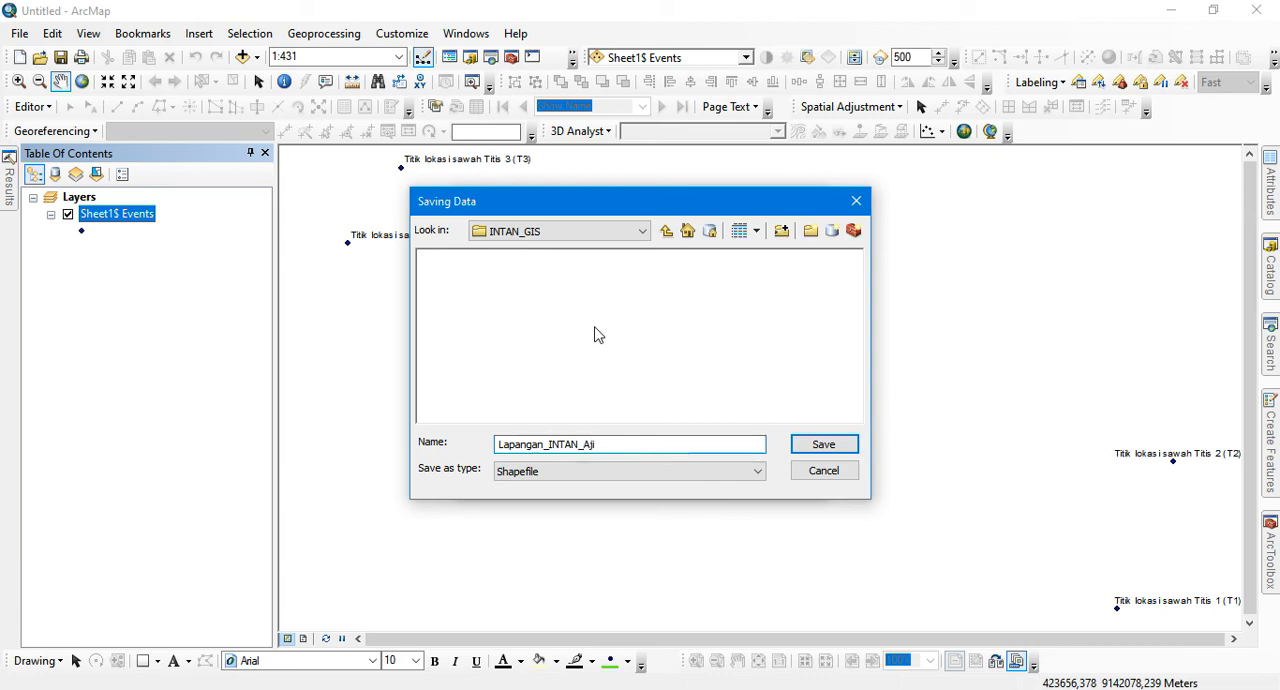
pyautogui.click(544, 444)
pyautogui.write('_Lahan')
pyautogui.click(833, 448)
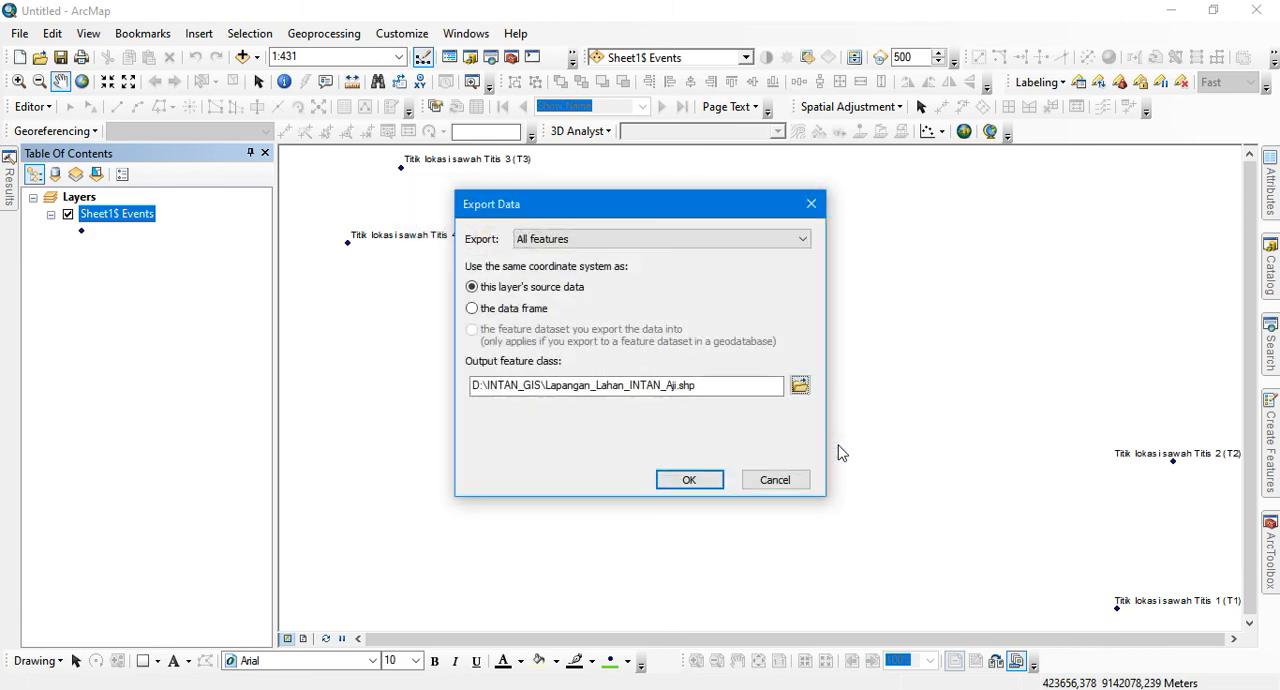
pyautogui.click(689, 480)
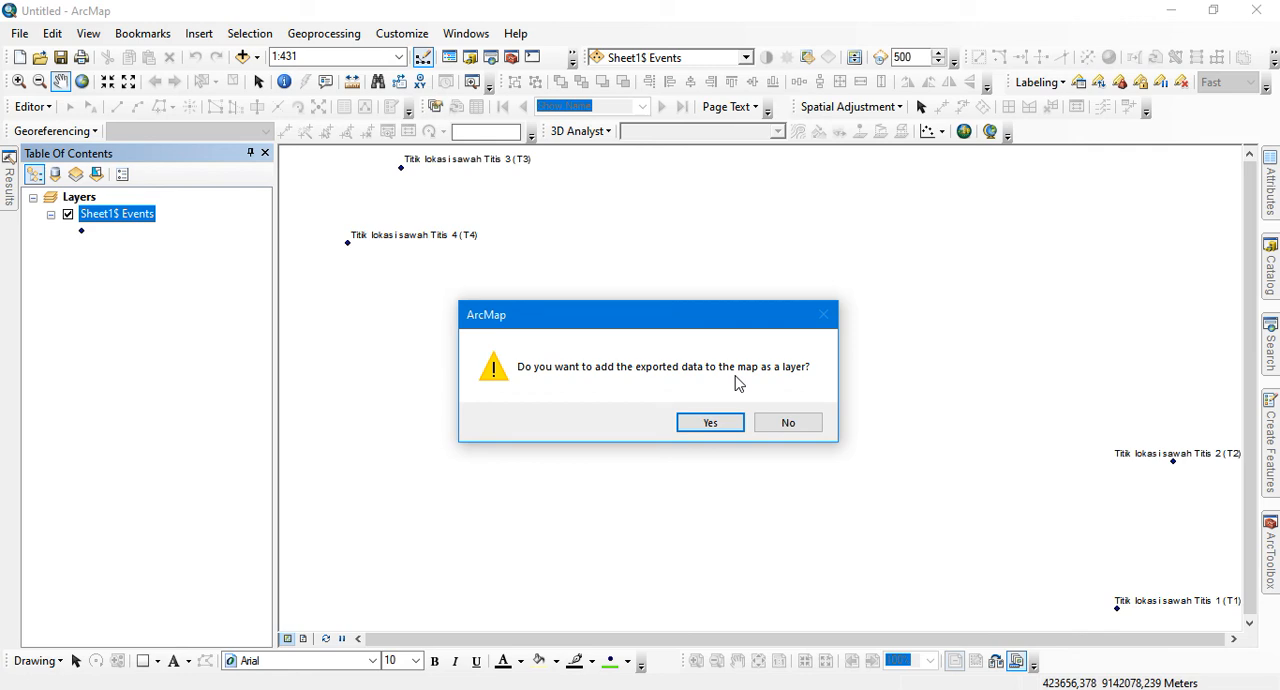
pyautogui.click(712, 422)
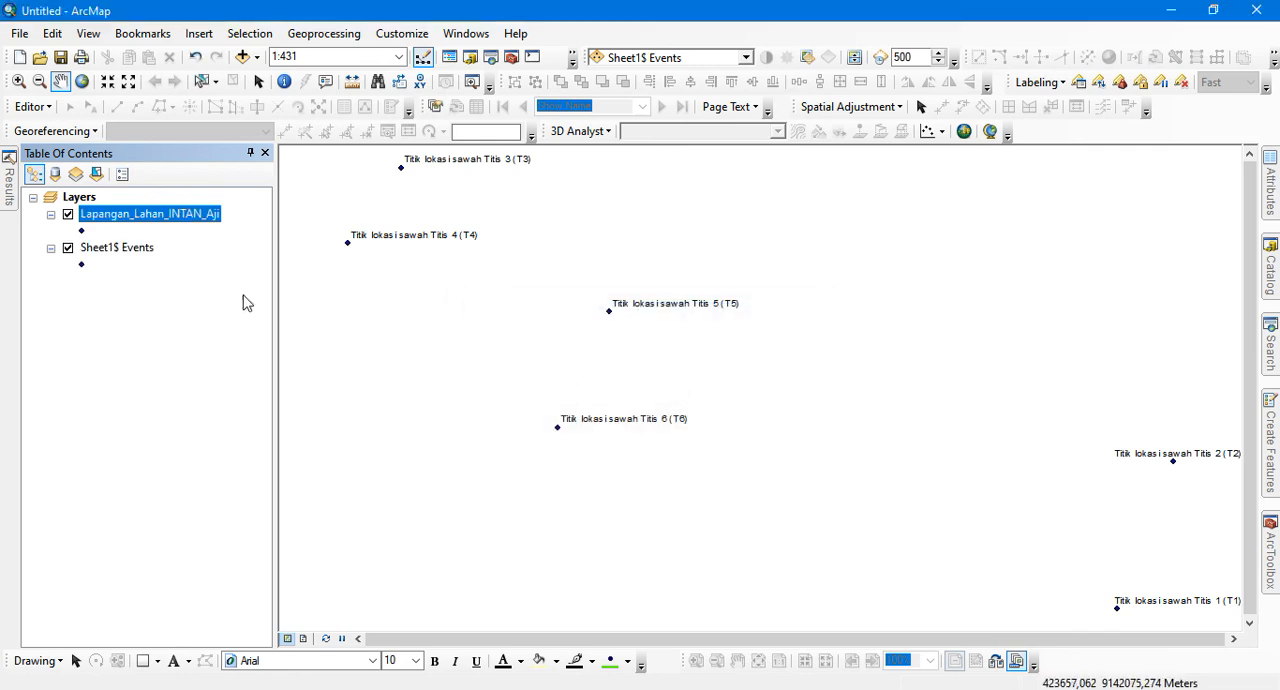
# Remove the Sheet1$ Events layer from the map, keeping the exported shapefile layer
pyautogui.click(133, 248)
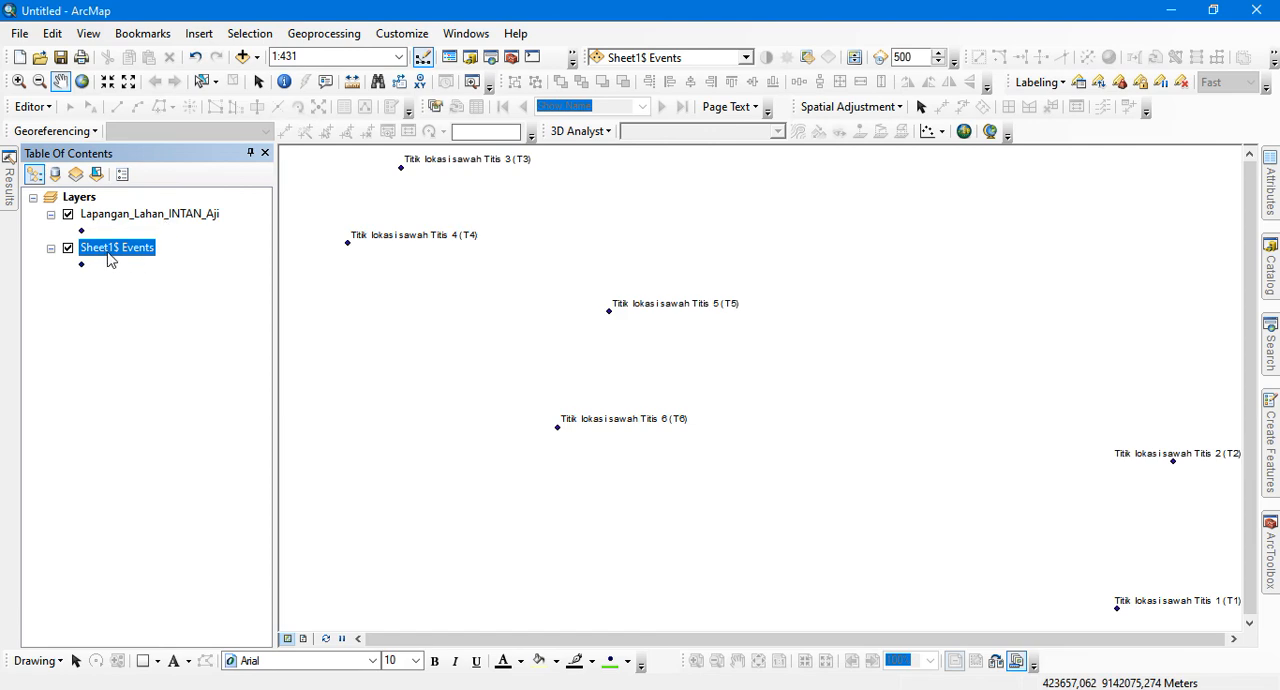
pyautogui.click(115, 218)
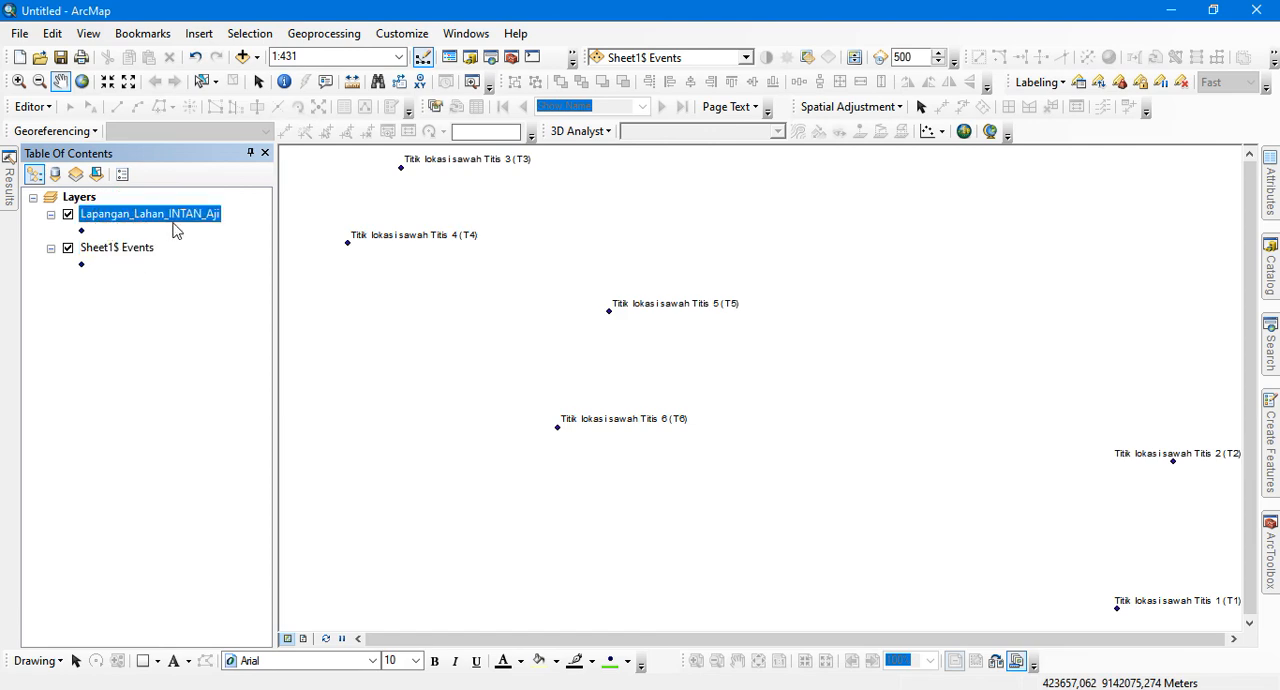
pyautogui.click(105, 251)
pyautogui.rightClick(105, 251)
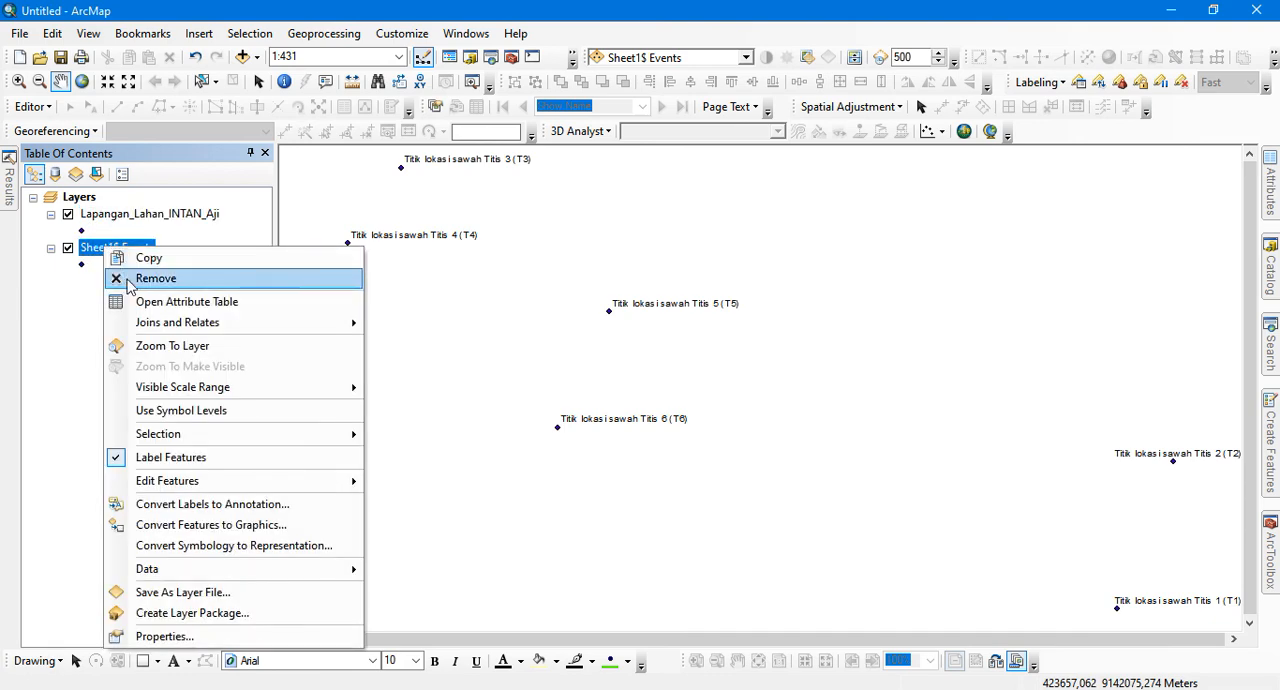
pyautogui.click(130, 284)
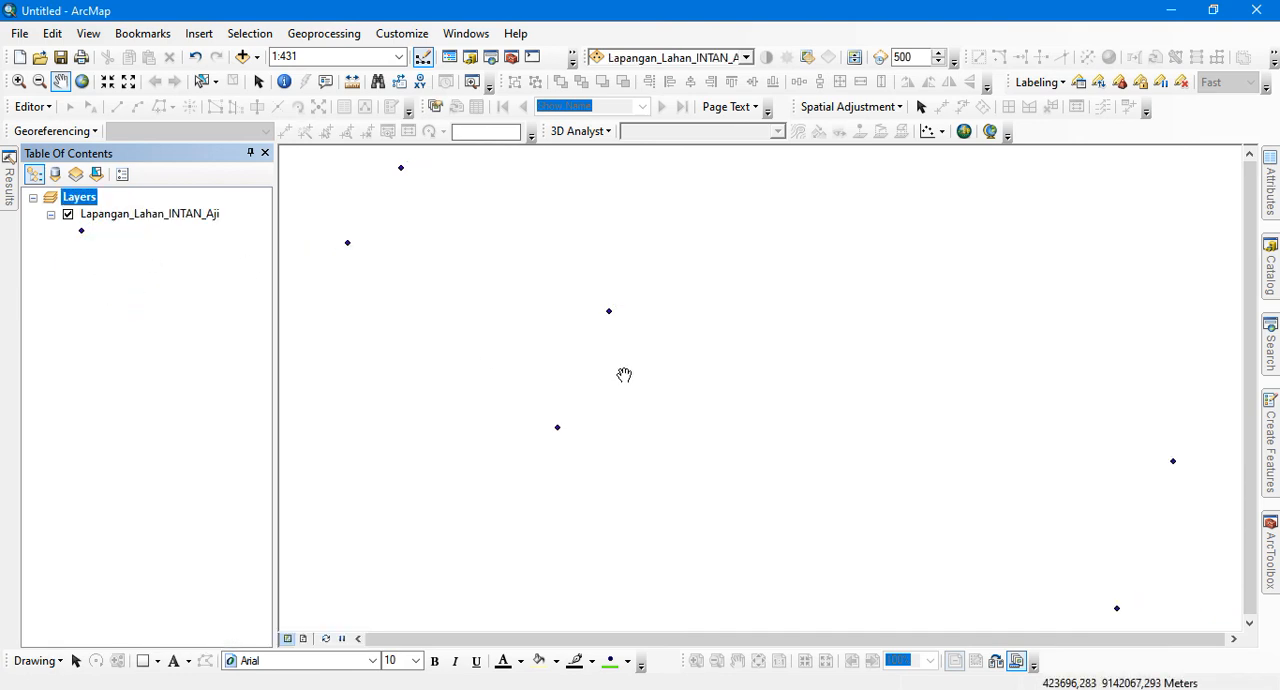
# Inspect the exported layer's attribute table, narrowing the Titik_Loka column, and close the table
pyautogui.rightClick(186, 216)
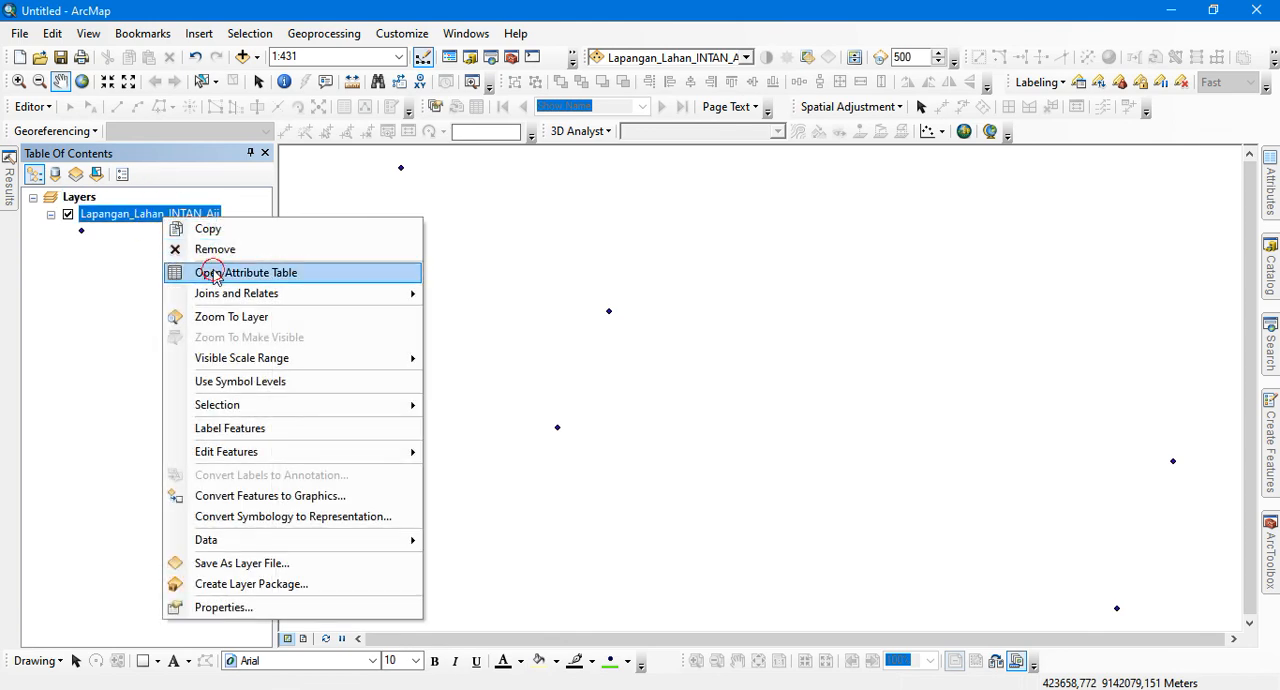
pyautogui.click(209, 271)
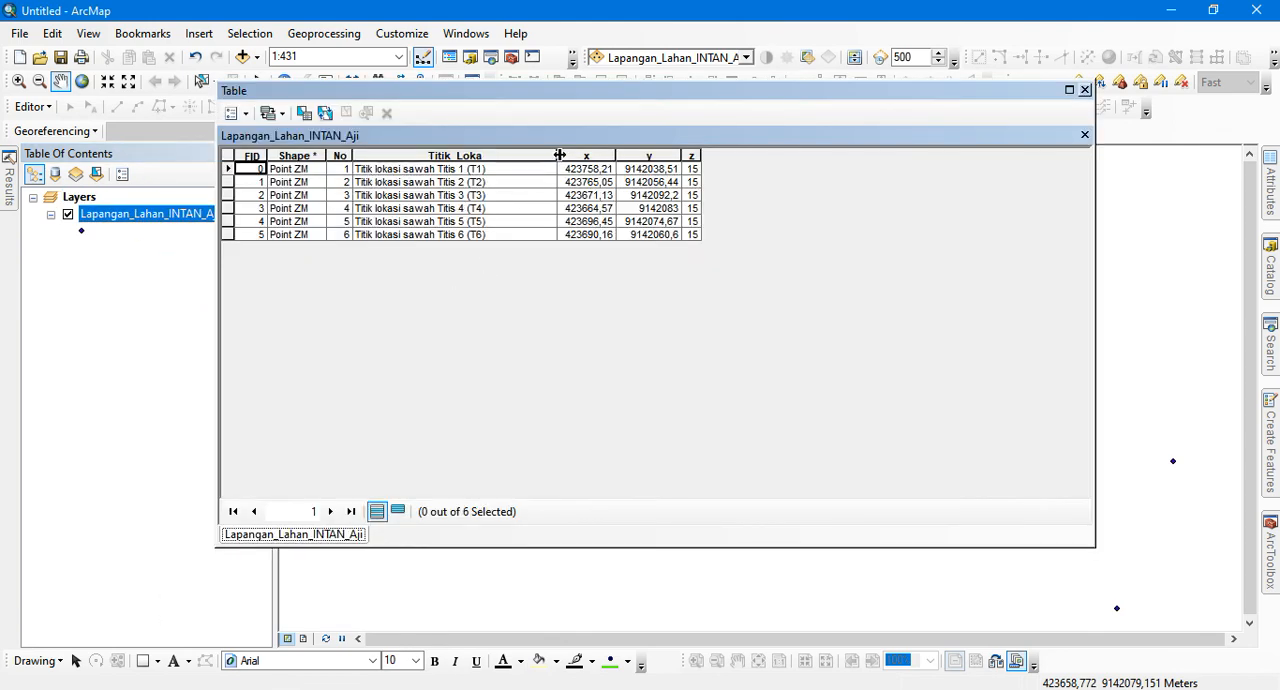
pyautogui.moveTo(556, 156); pyautogui.dragTo(503, 156)
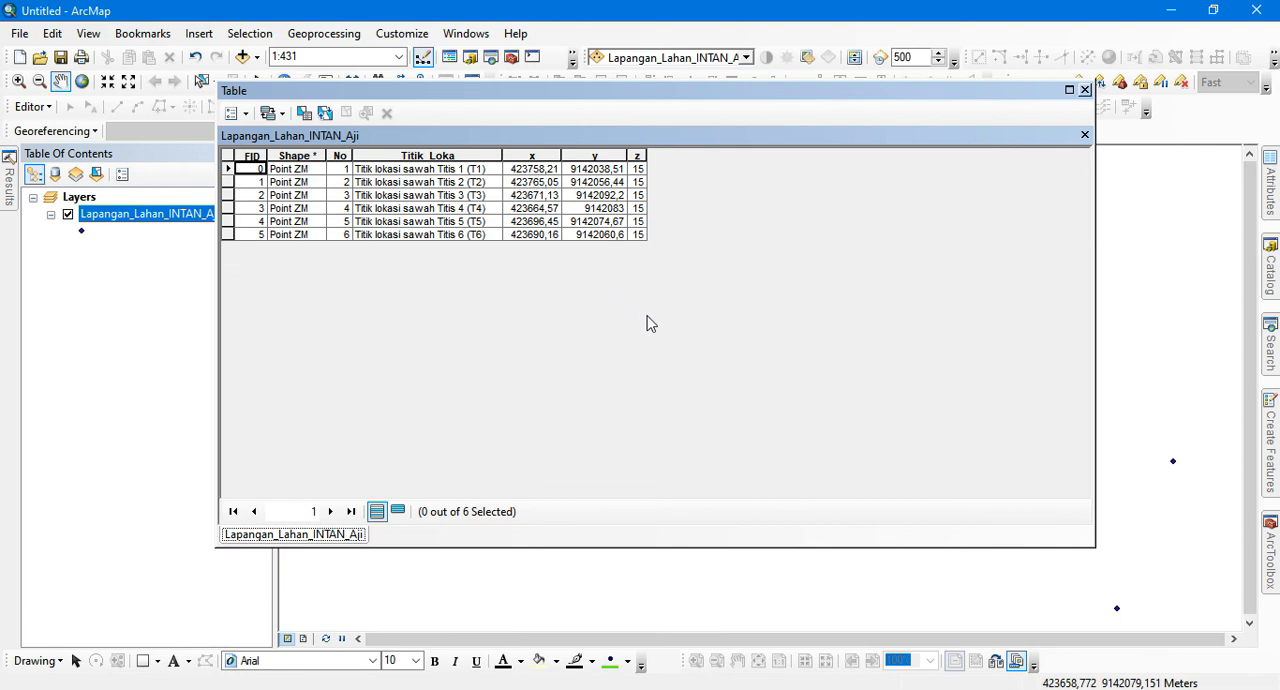
pyautogui.click(1084, 90)
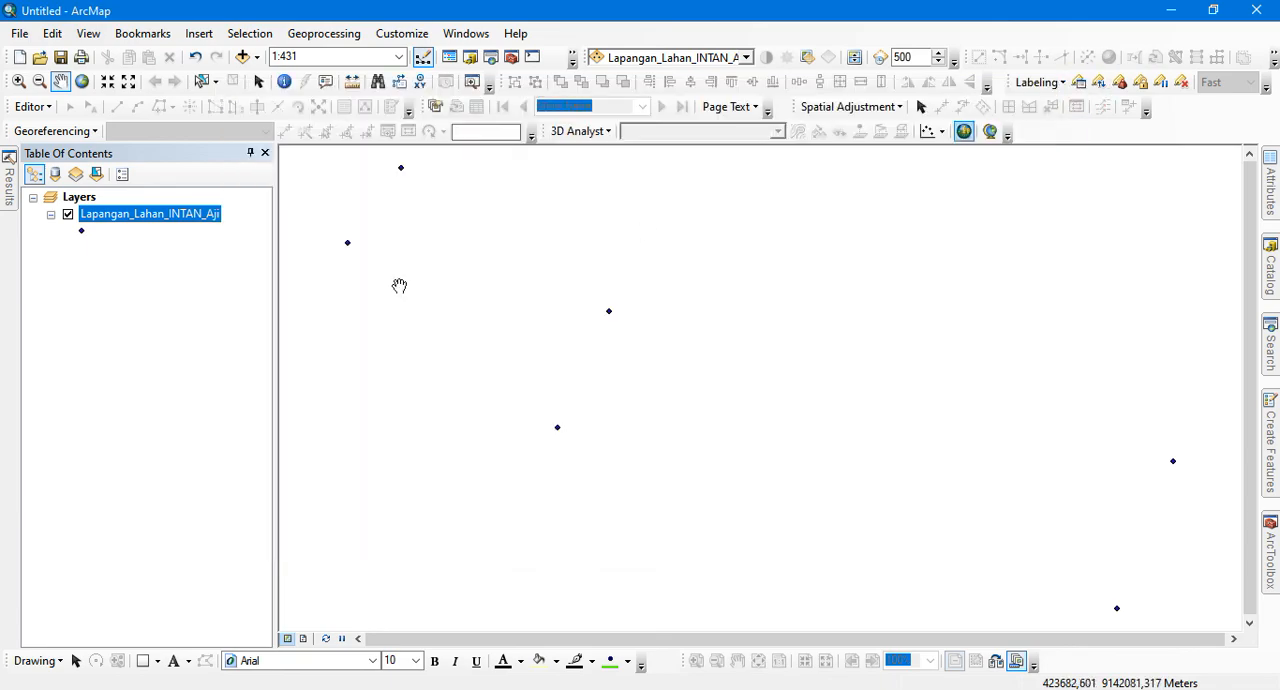